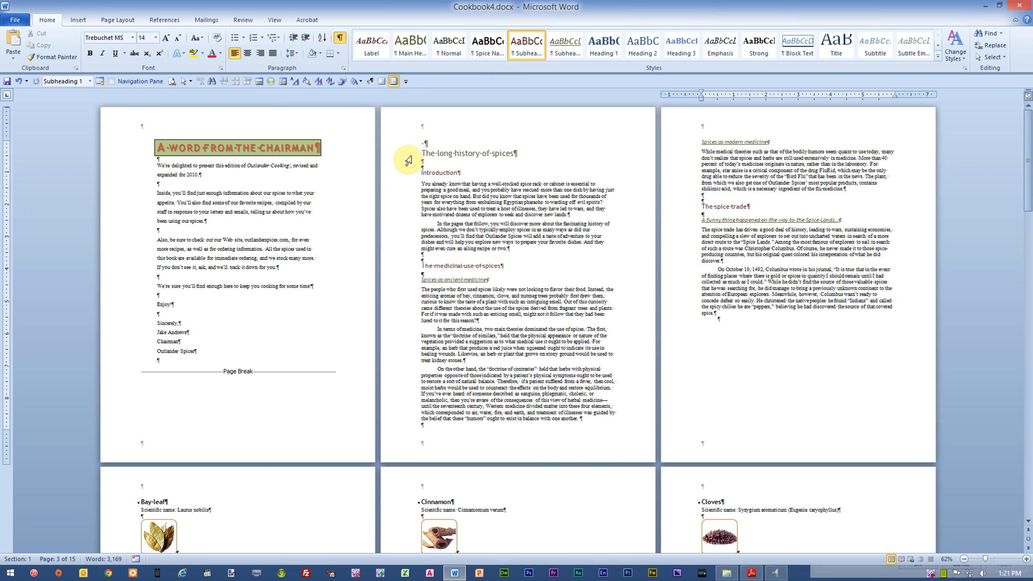
- Lay out the text from the Introduction heading through the end of the spice trade section in two columns
left_click_drag(408, 160, 719, 348)
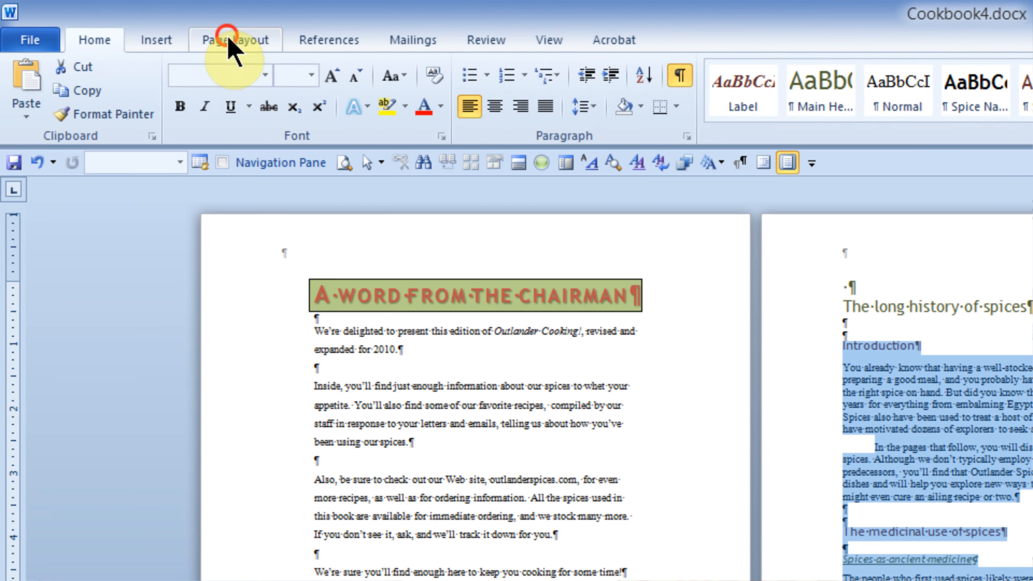
left_click(227, 36)
left_click(327, 88)
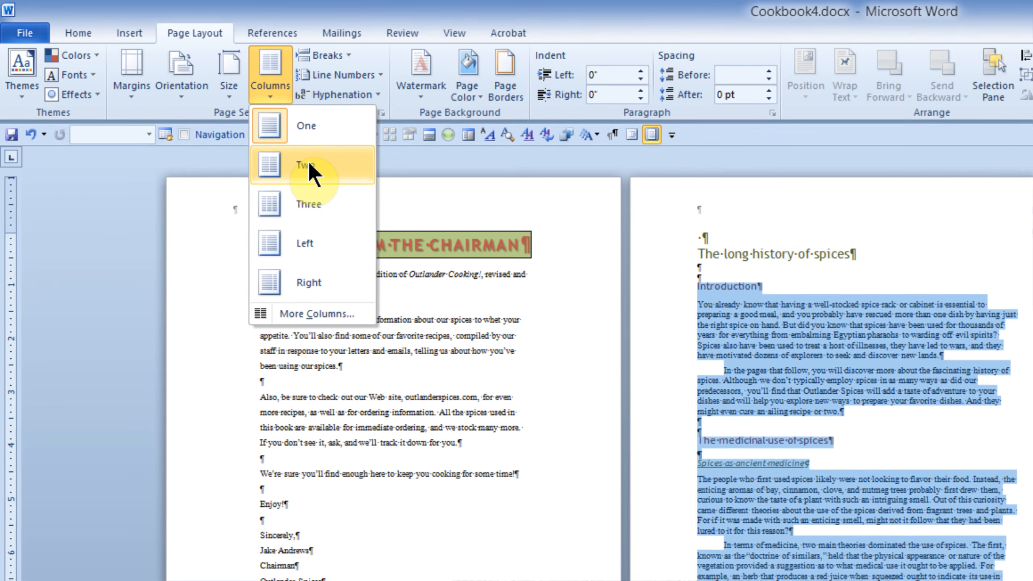
left_click(309, 169)
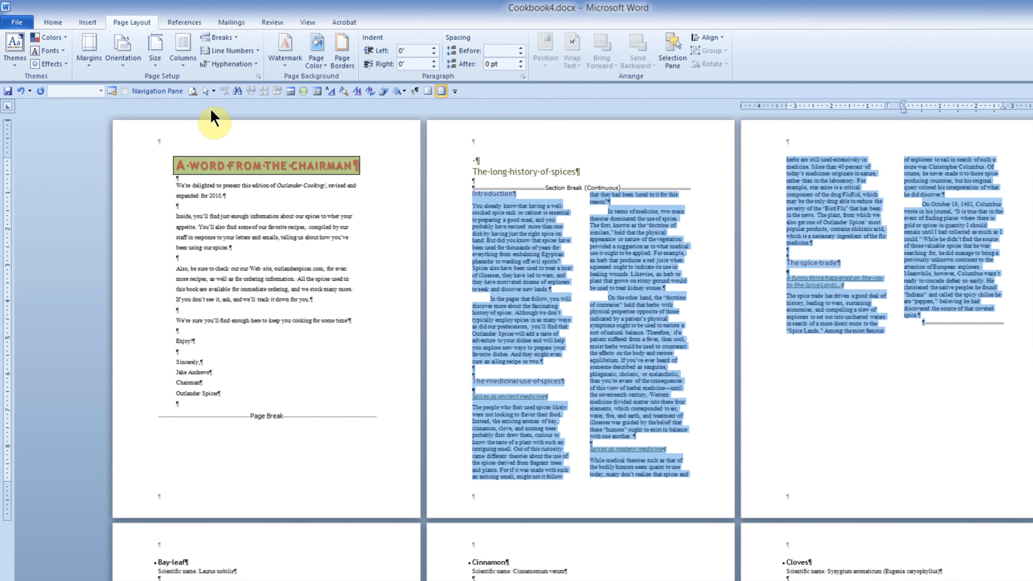
scroll(285, 238, "down", 8)
scroll(290, 238, "up", 5)
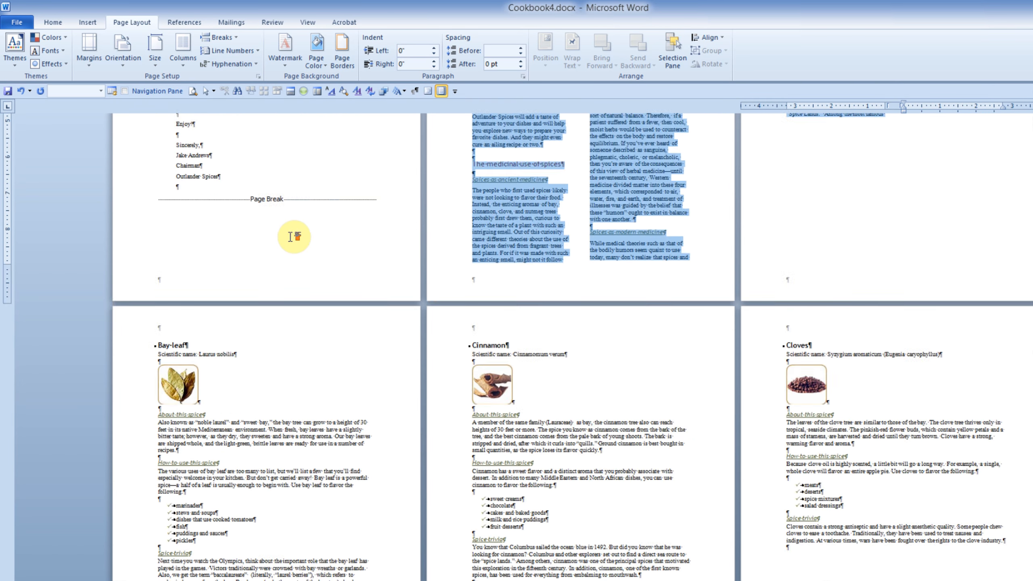
scroll(290, 238, "up", 3)
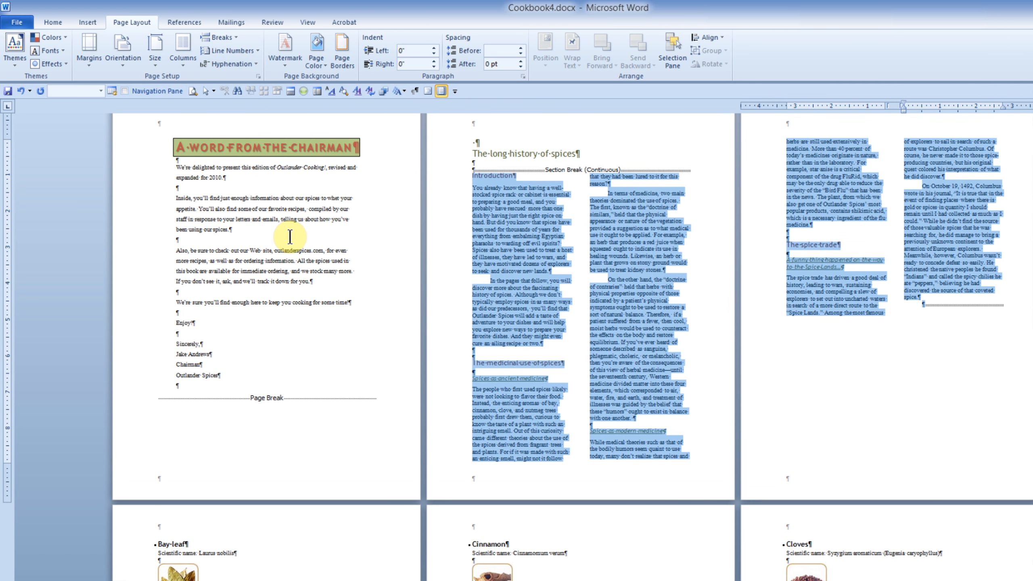
left_click(535, 222)
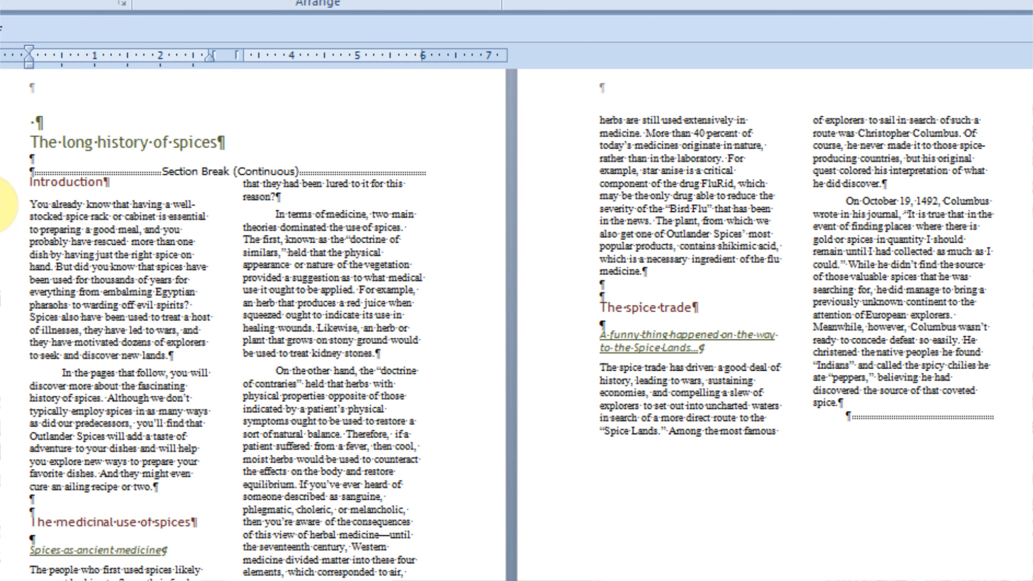
- Inspect the section breaks around the two-column text and check the section number of the text before, inside and after them
left_click(6, 172)
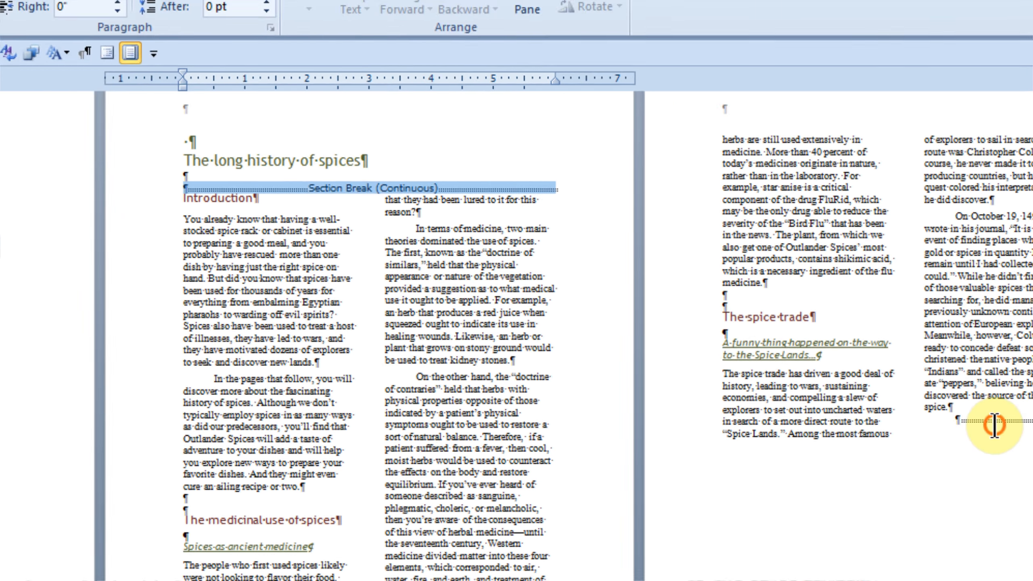
left_click(913, 426)
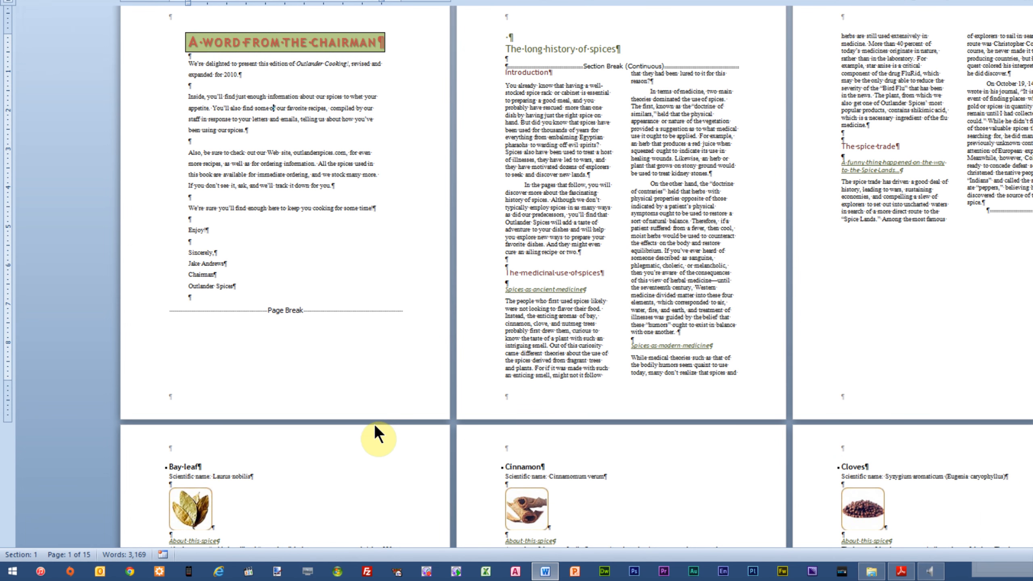
left_click(680, 206)
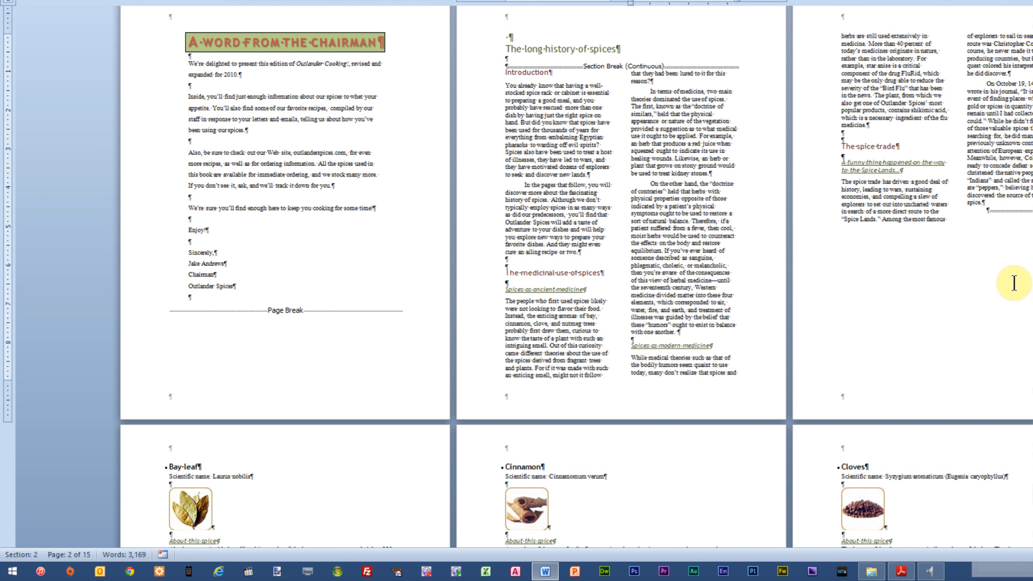
left_click(986, 308)
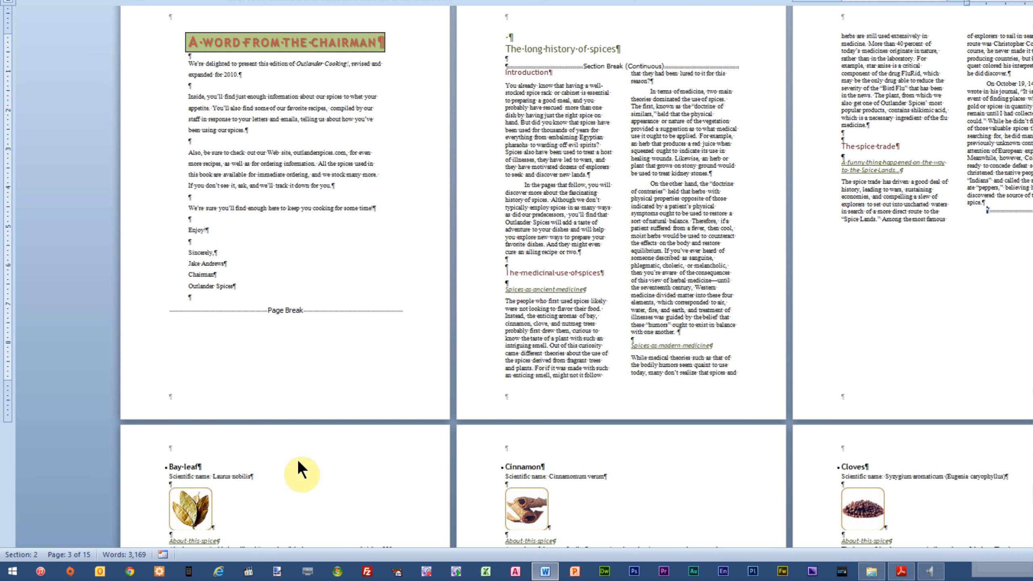
left_click(545, 501)
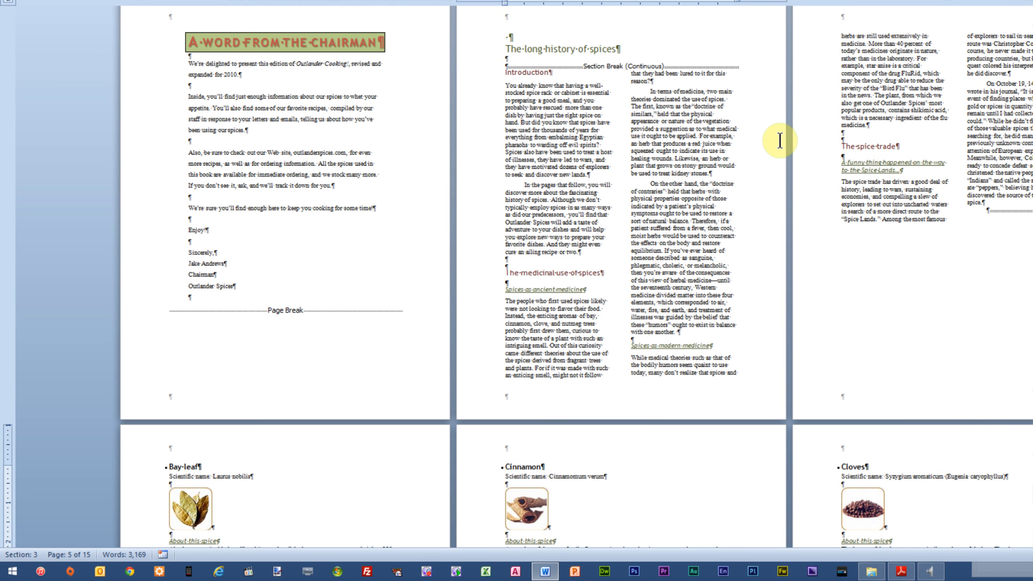
- Set the section containing the Introduction and medicinal use text back to one column
left_click(685, 175)
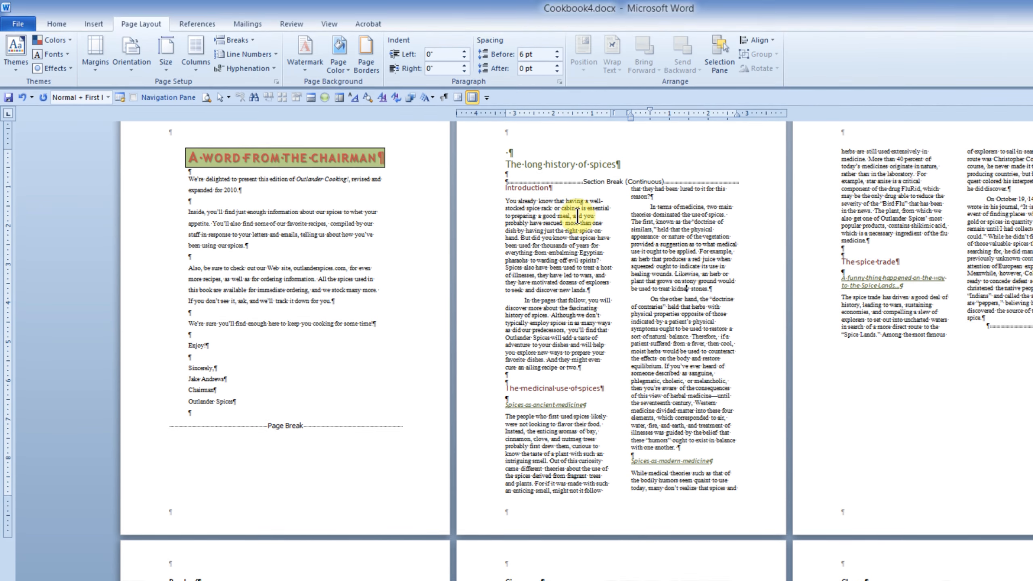
left_click(194, 60)
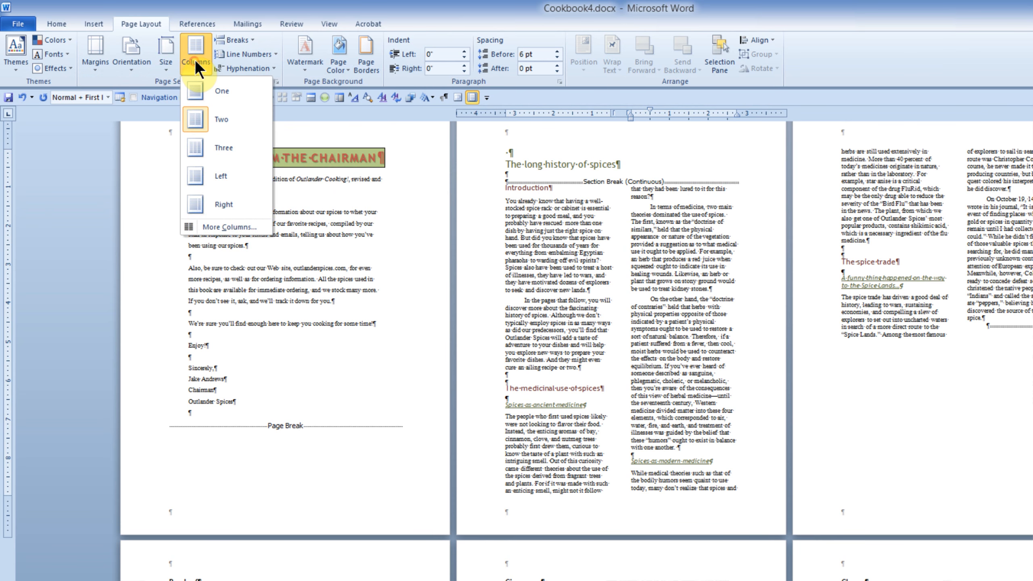
left_click(218, 88)
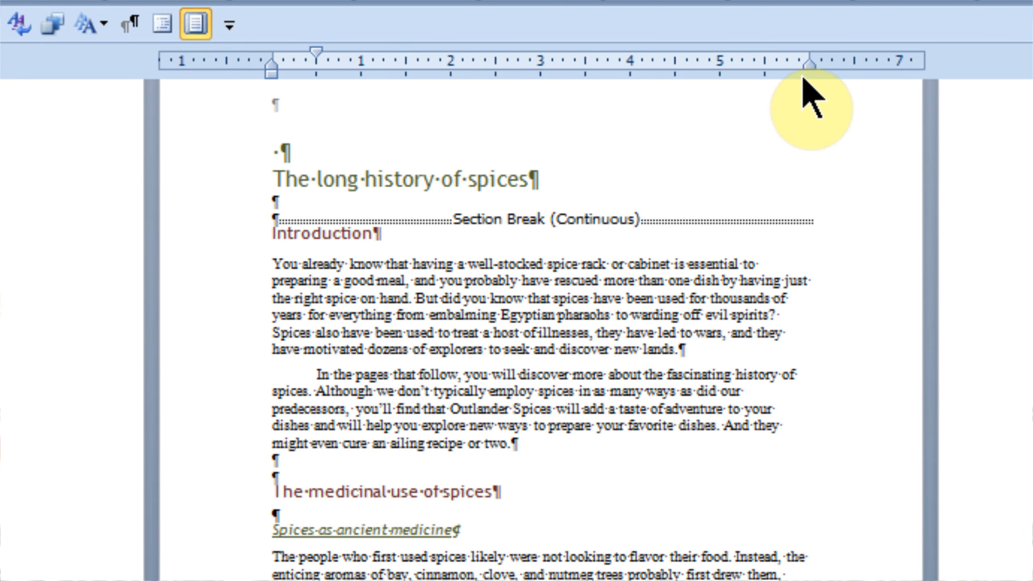
- Narrow the Introduction section by moving its right margin inward about 1.3 inches and its left margin inward about 1.4 inches
left_click_drag(807, 56, 691, 57)
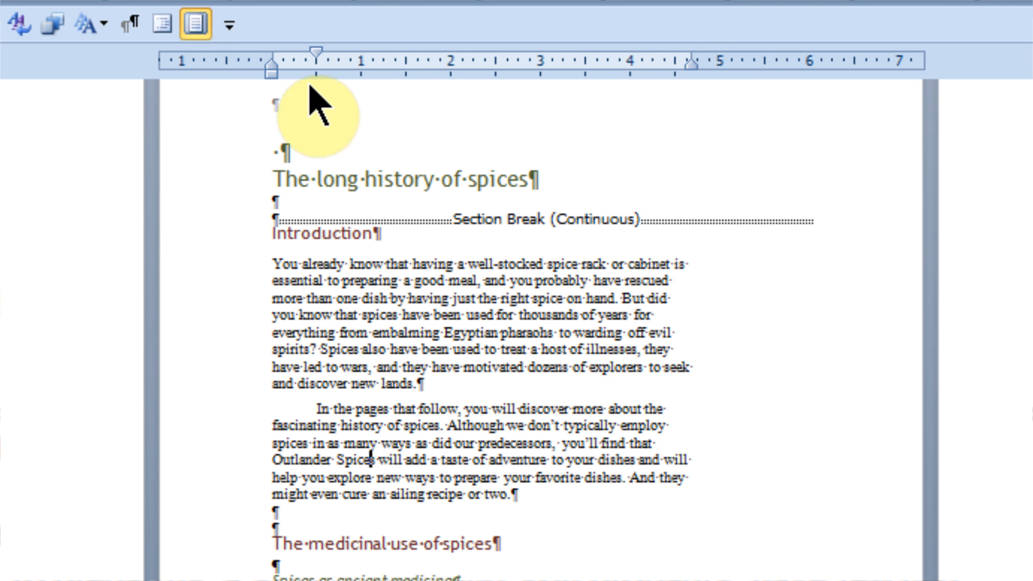
left_click_drag(272, 57, 403, 58)
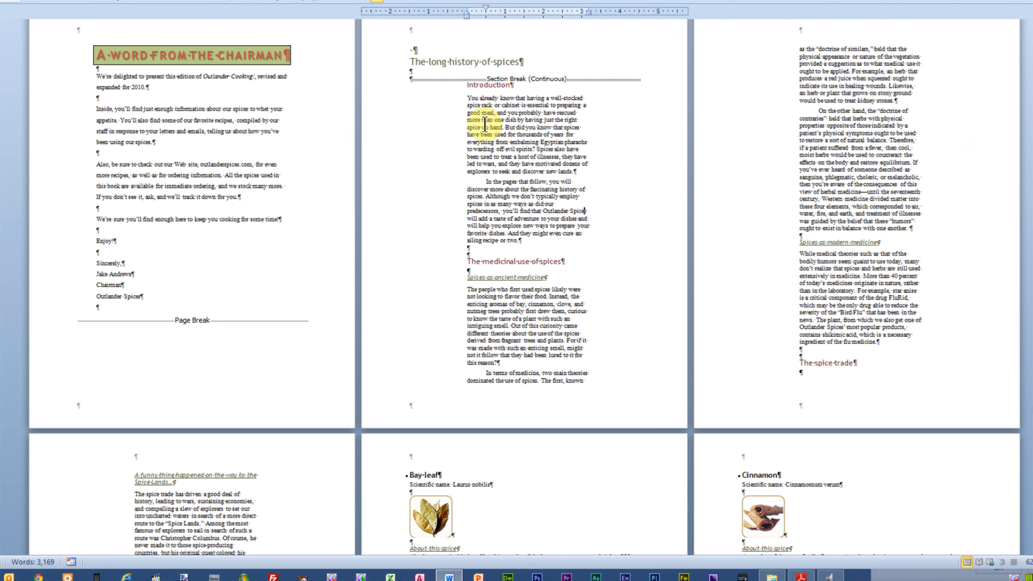
scroll(661, 200, "down", 10)
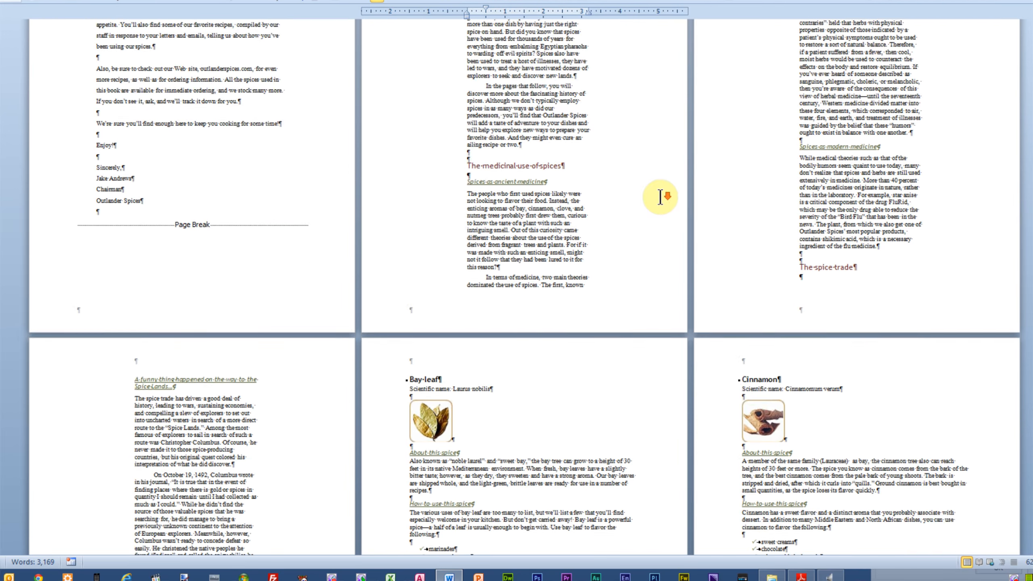
scroll(661, 201, "down", 8)
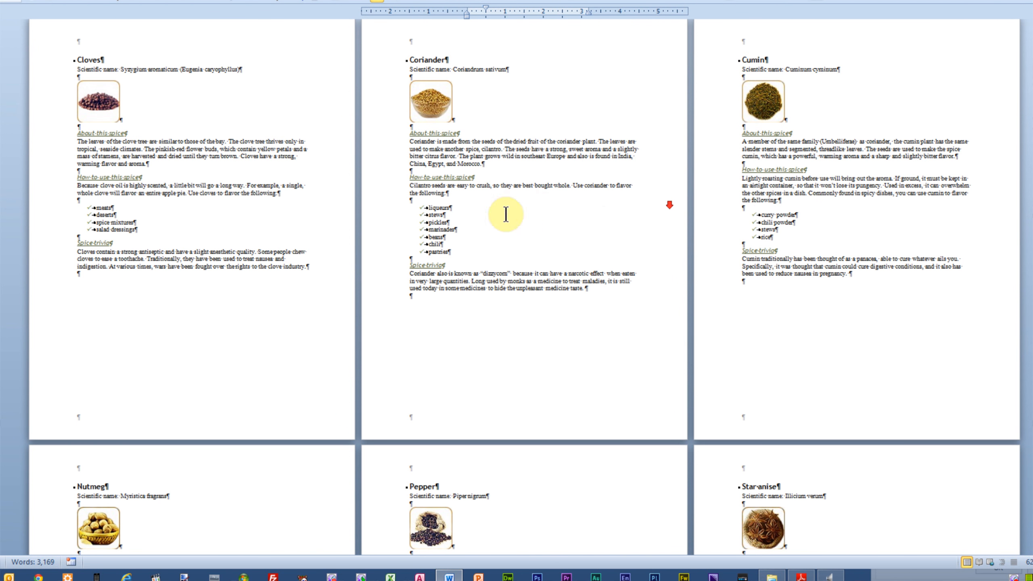
scroll(593, 227, "up", 18)
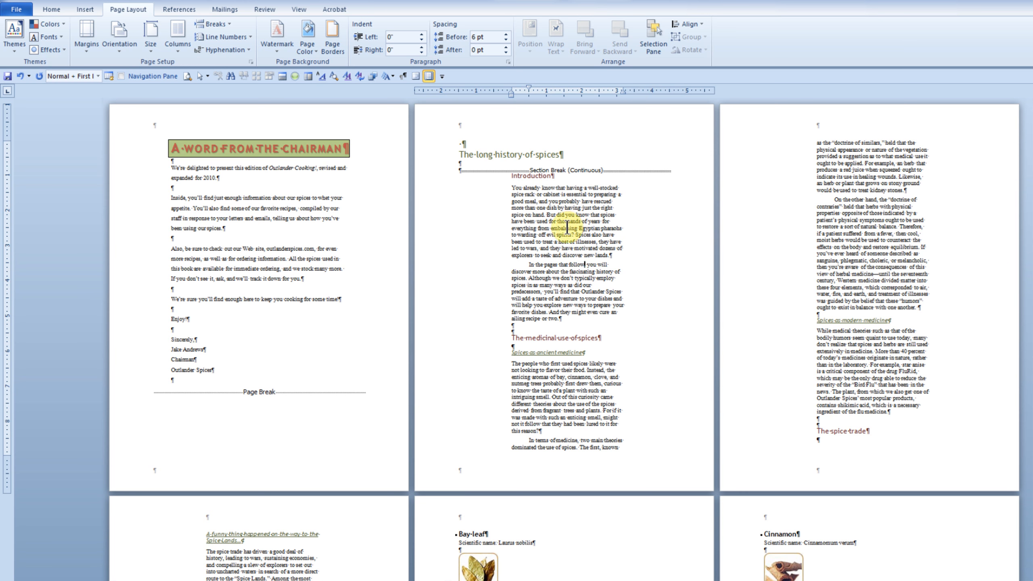
- Change the page orientation of the section containing the Introduction to Landscape
left_click(124, 51)
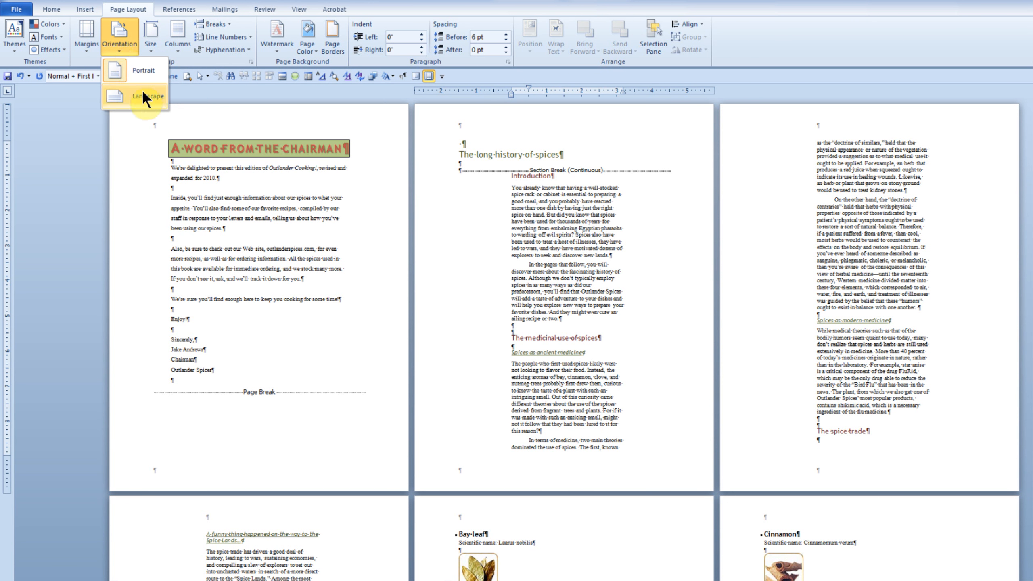
left_click(143, 96)
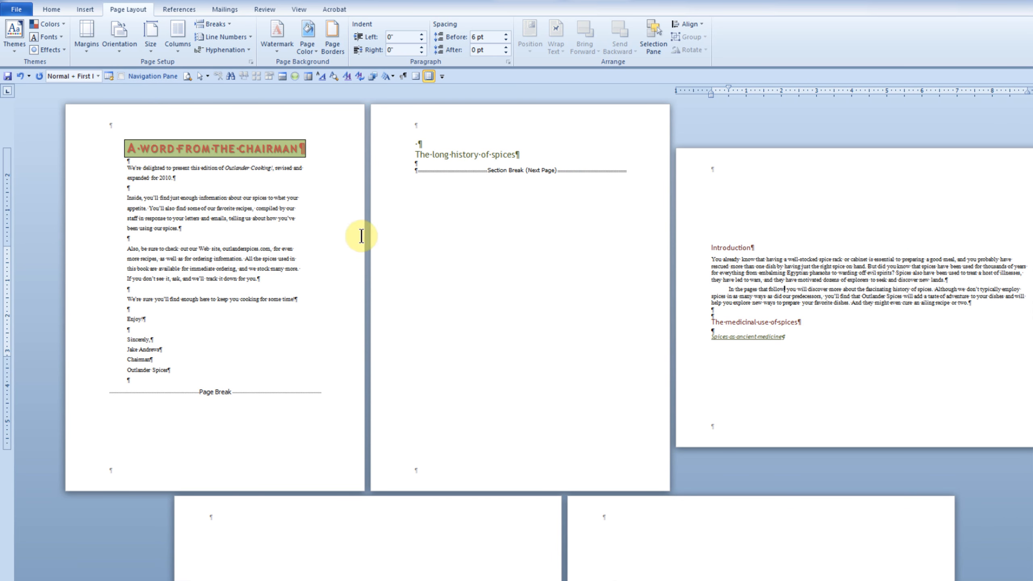
scroll(771, 277, "down", 2)
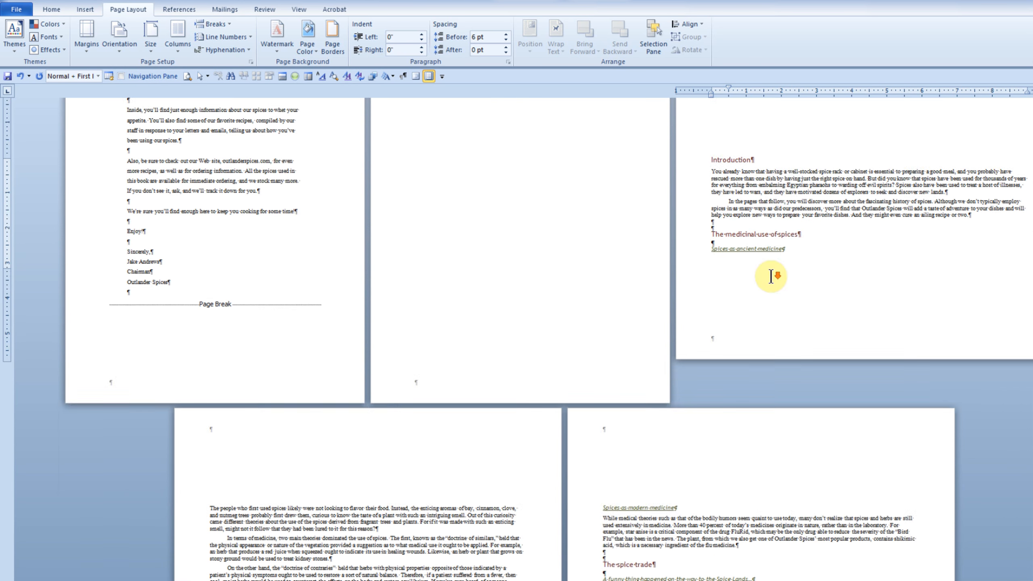
scroll(771, 277, "down", 2)
scroll(684, 384, "down", 8)
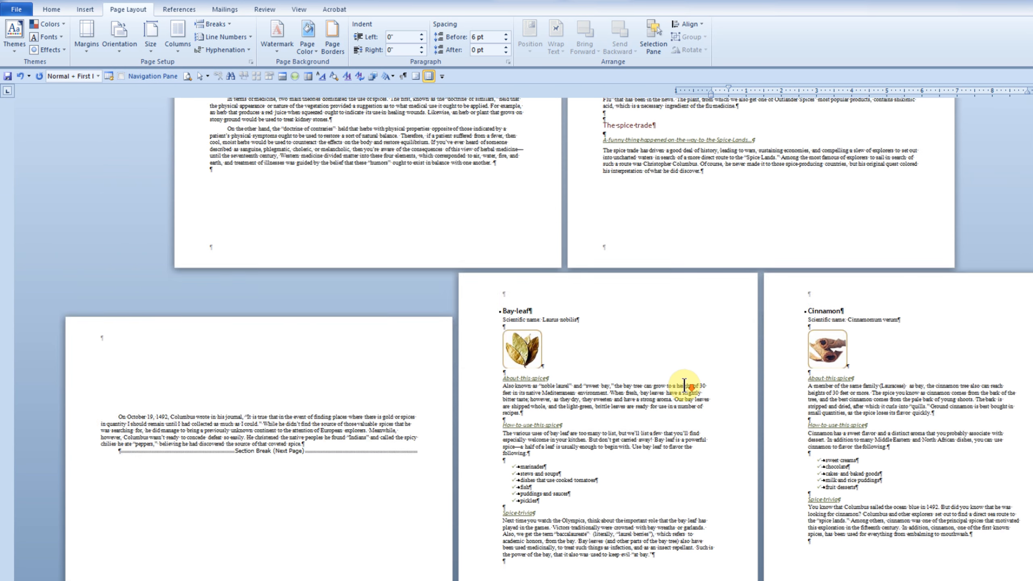
scroll(624, 394, "down", 2)
scroll(708, 375, "up", 6)
scroll(707, 374, "up", 10)
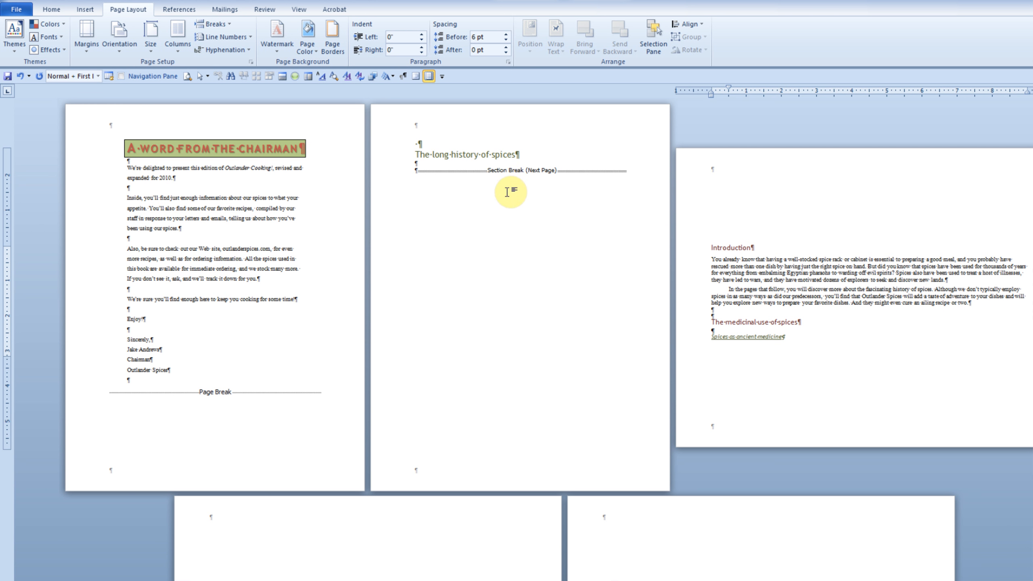
- With formatting marks shown, delete the section break below the heading "The long history of spices"
left_click(51, 8)
left_click(371, 24)
left_click(370, 26)
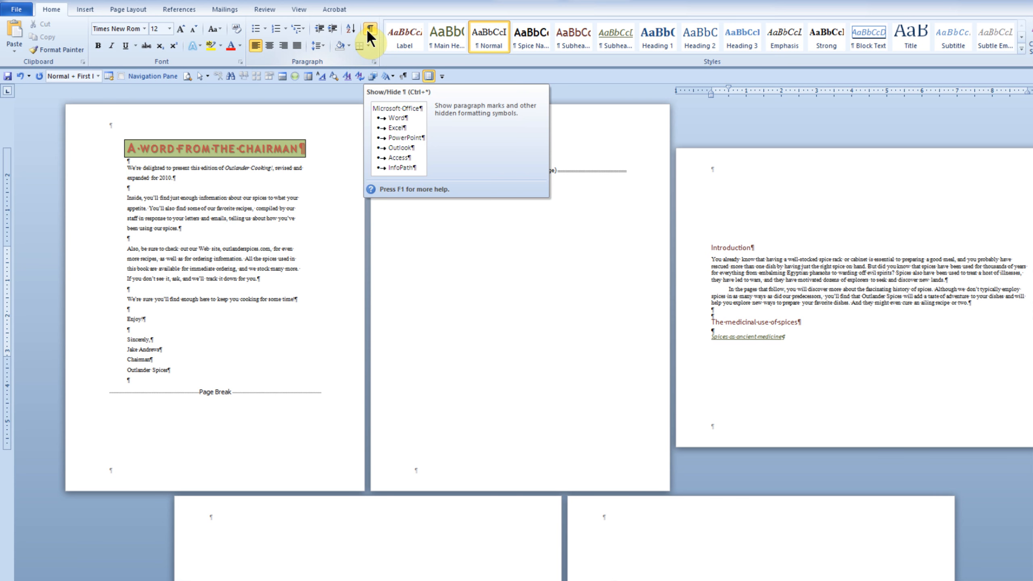
left_click(387, 175)
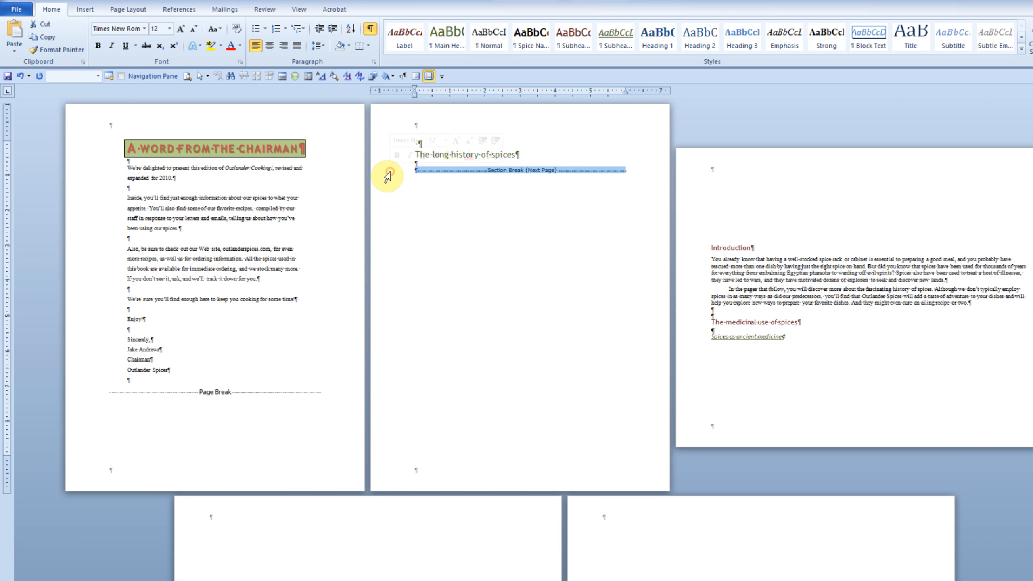
key("Delete")
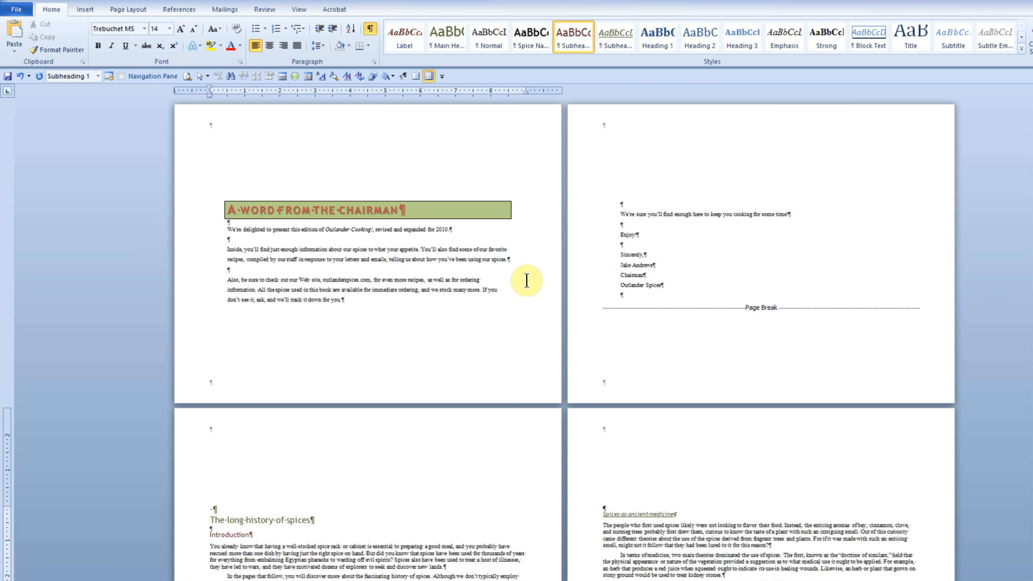
- Delete the remaining Next Page section break at the end of the spice trade text
scroll(526, 281, "down", 6)
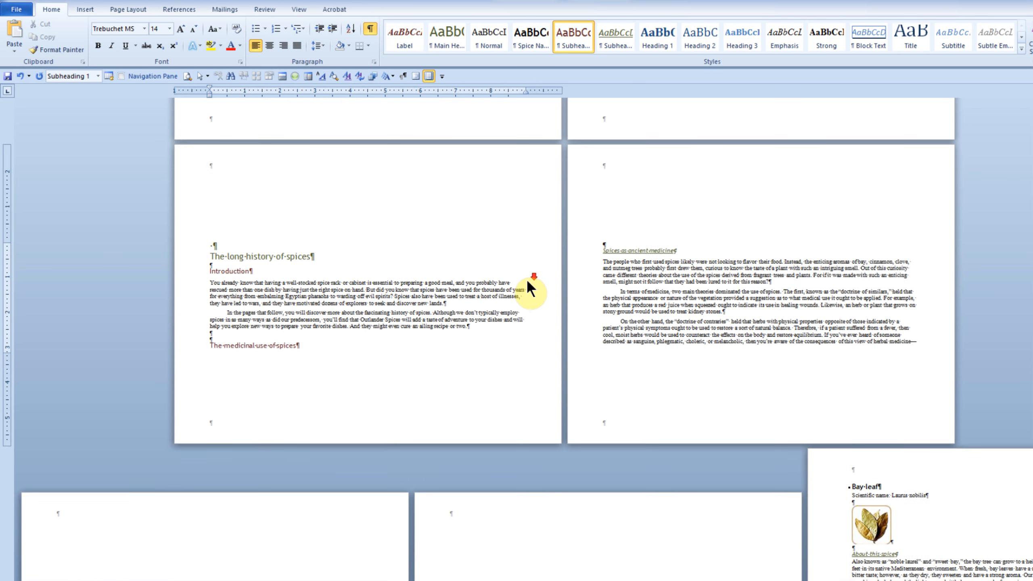
scroll(526, 281, "down", 4)
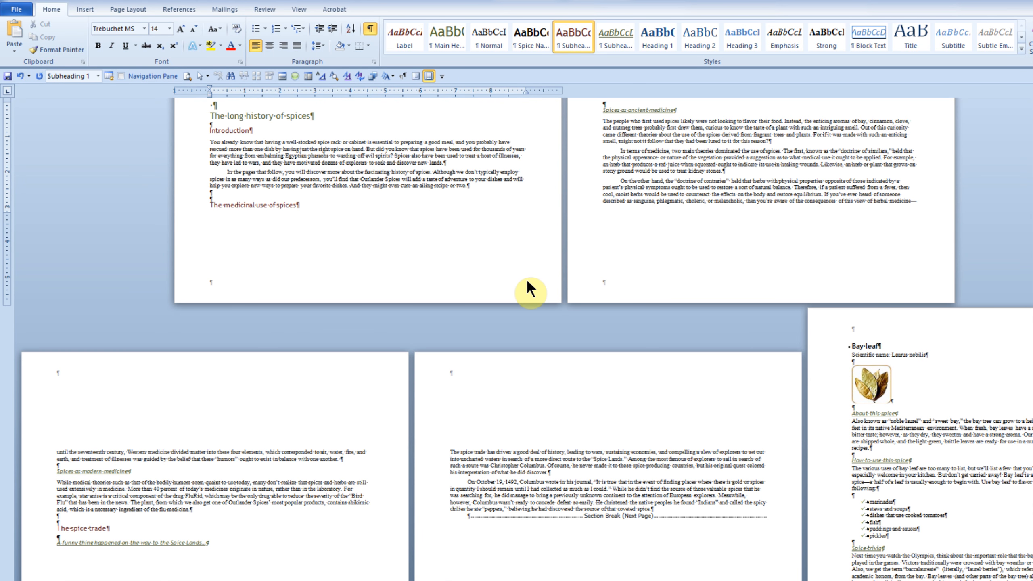
left_click(431, 433)
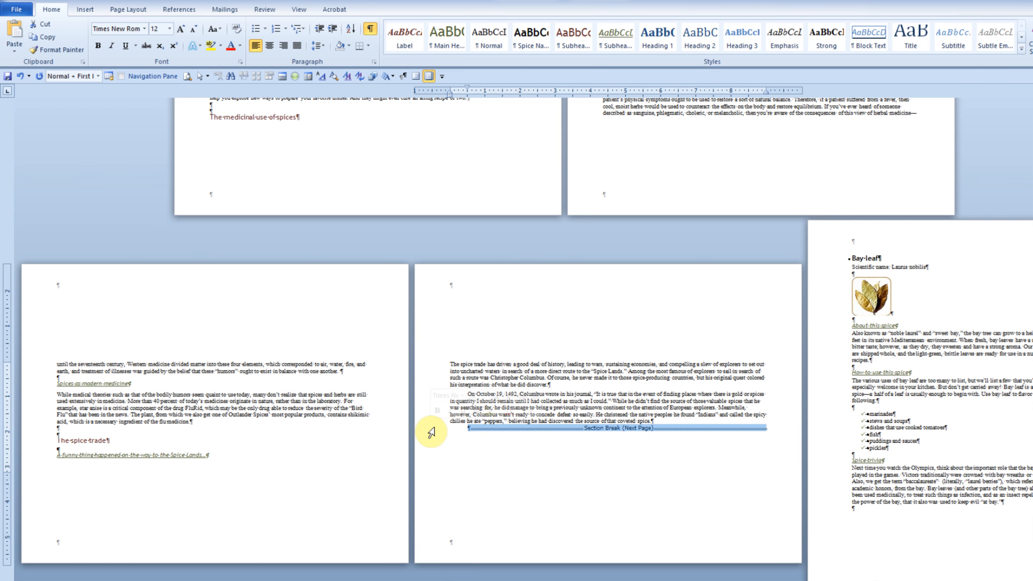
key("Delete")
- Check the section number on the first page and at the end of the document
scroll(565, 427, "up", 4)
left_click(236, 177)
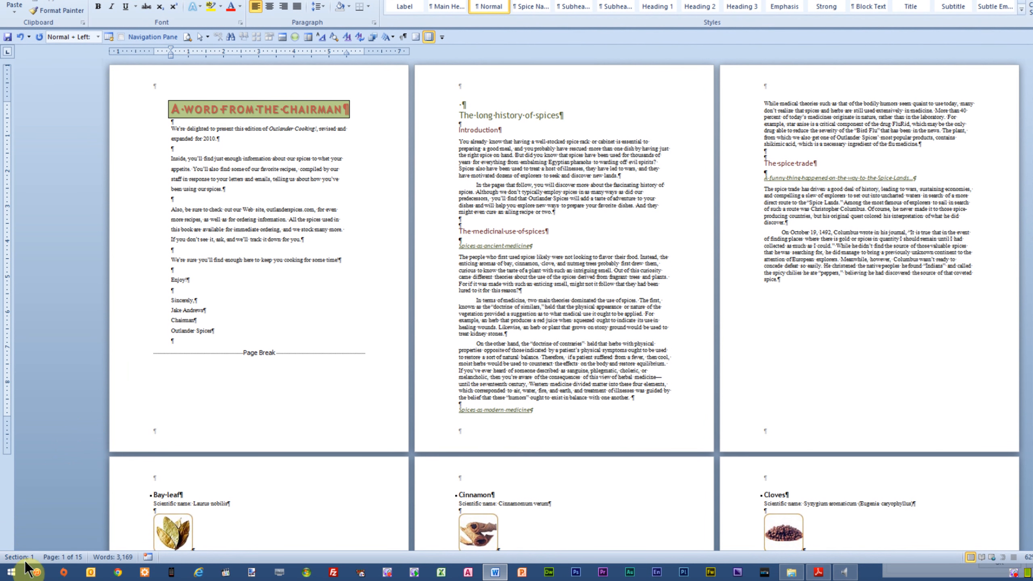
key("ctrl+End")
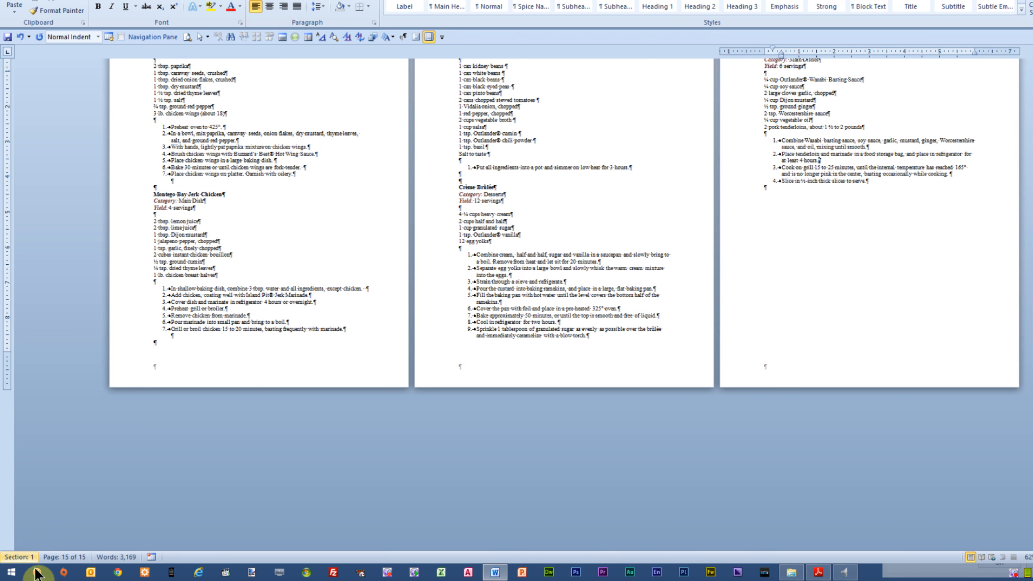
scroll(691, 332, "up", 6)
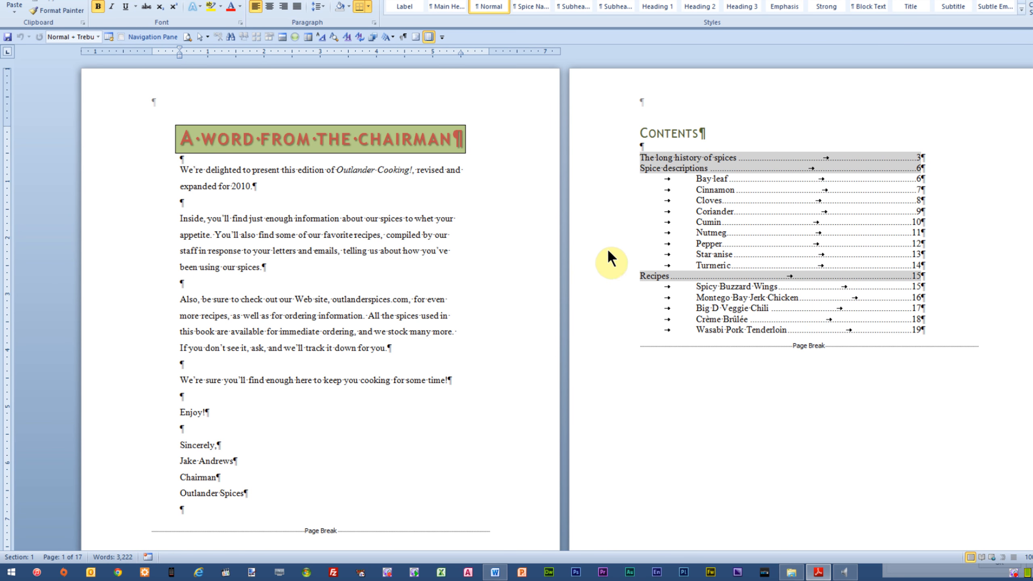
scroll(536, 246, "down", 3)
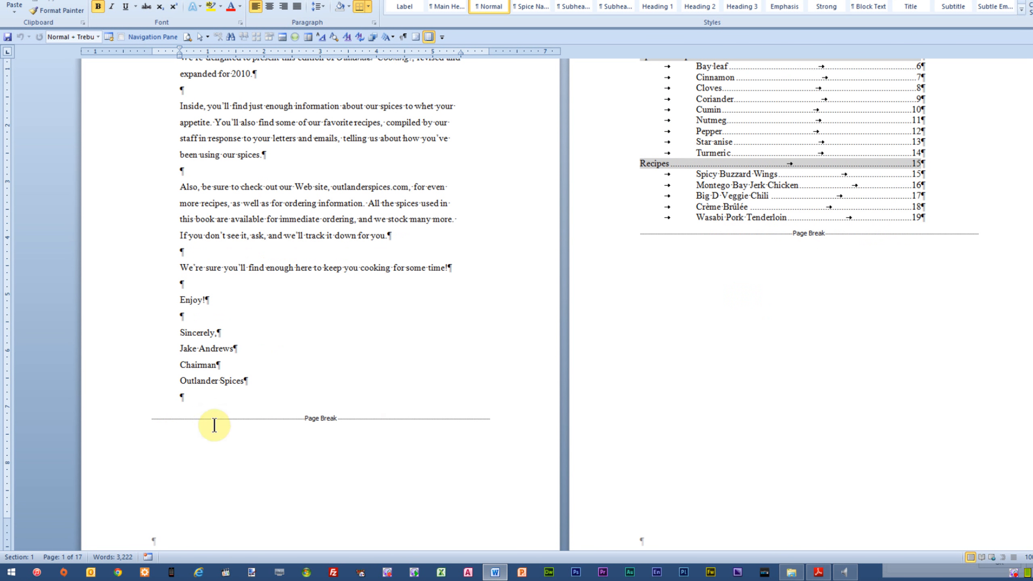
left_click(499, 421)
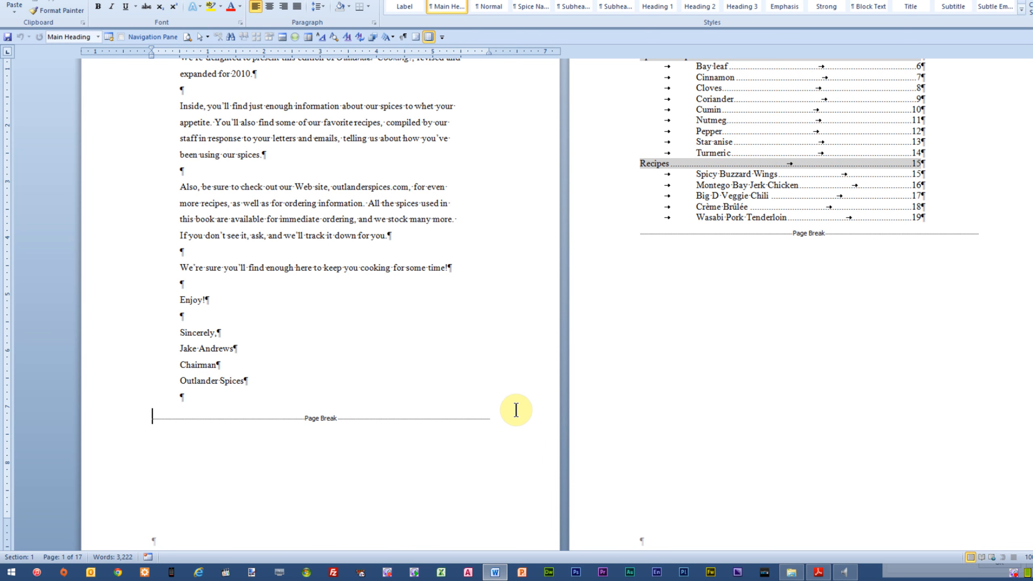
key("ctrl+Return")
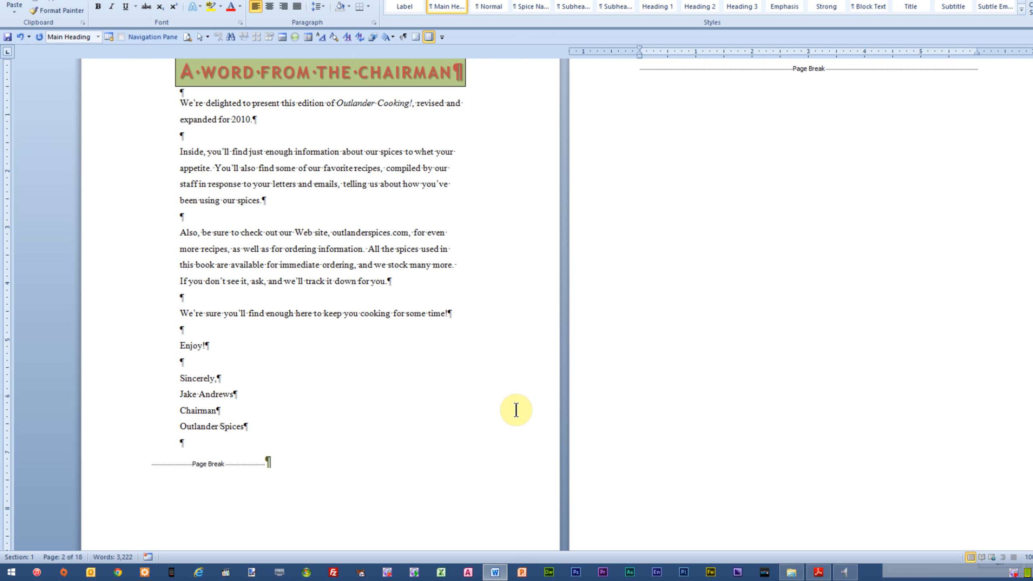
key("ctrl+z")
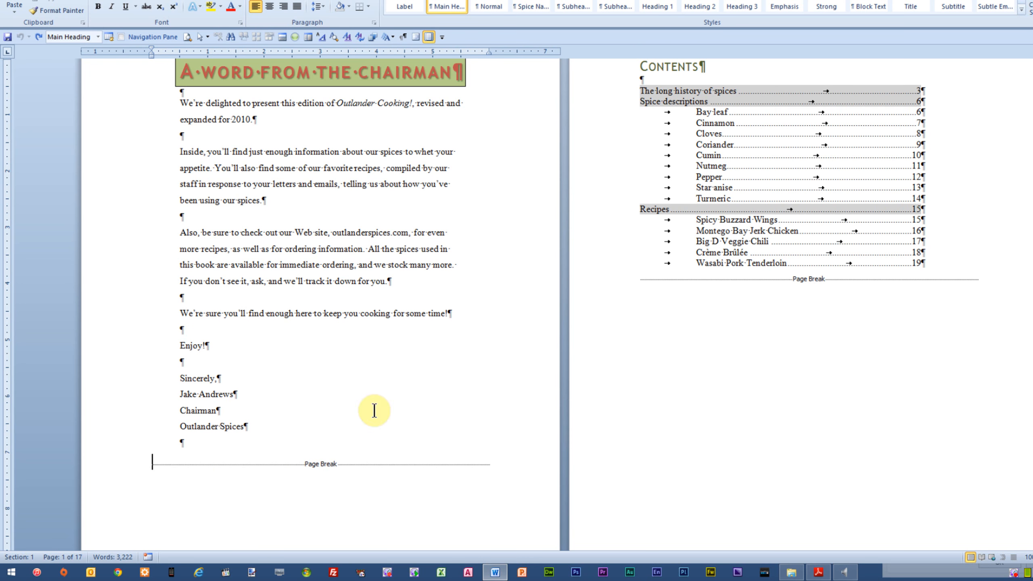
- Delete the page break between the chairman's letter and the Contents heading
left_click(122, 473)
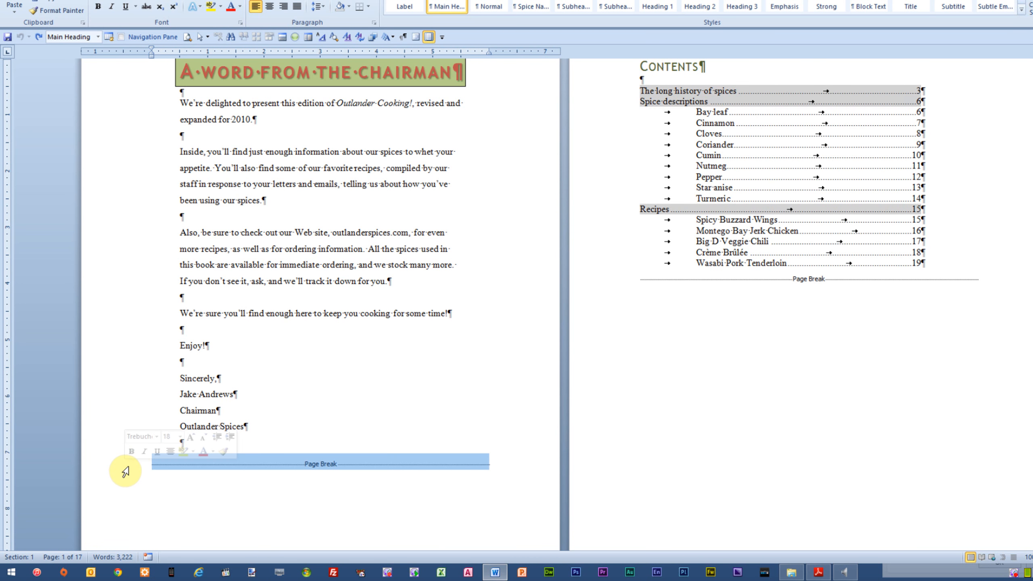
key("Delete")
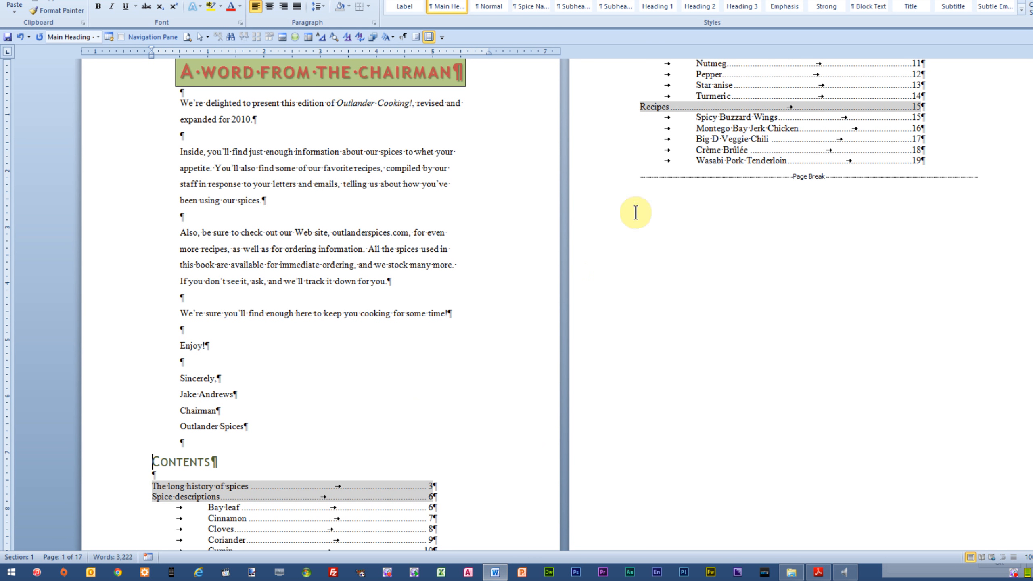
left_click(608, 183)
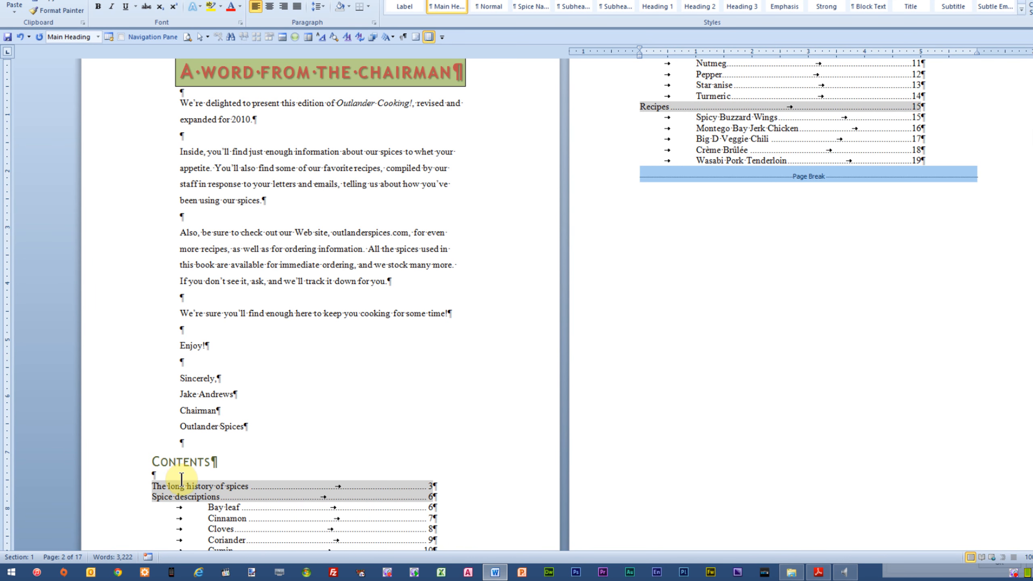
- Insert a Next Page section break at the empty paragraph below the chairman's letter
left_click(201, 443)
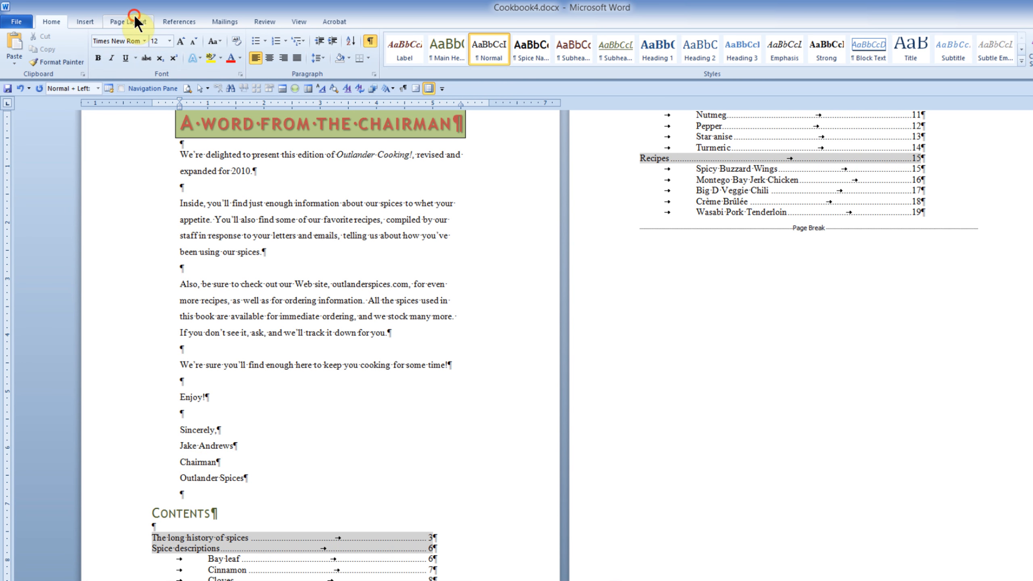
left_click(134, 16)
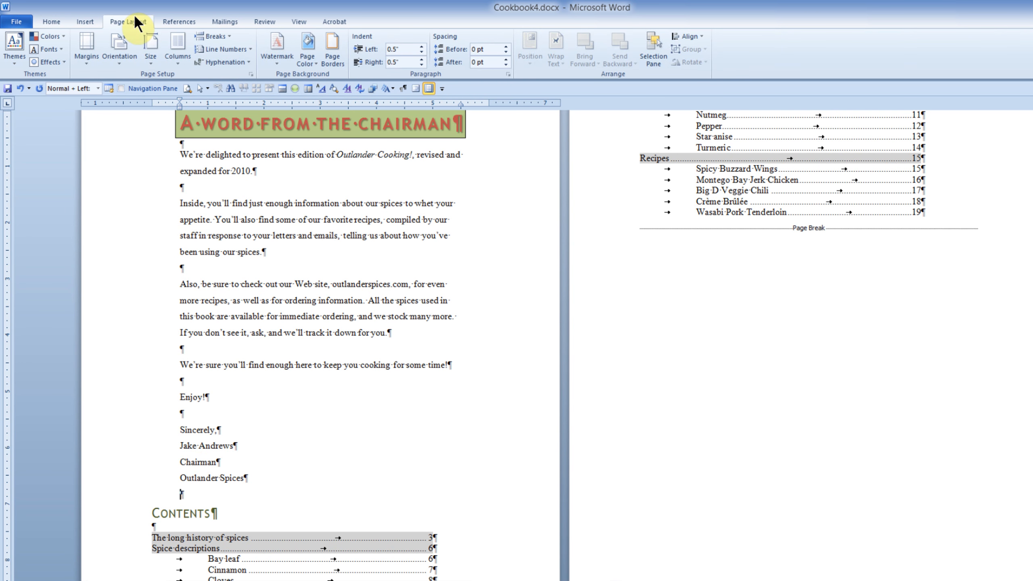
left_click(229, 36)
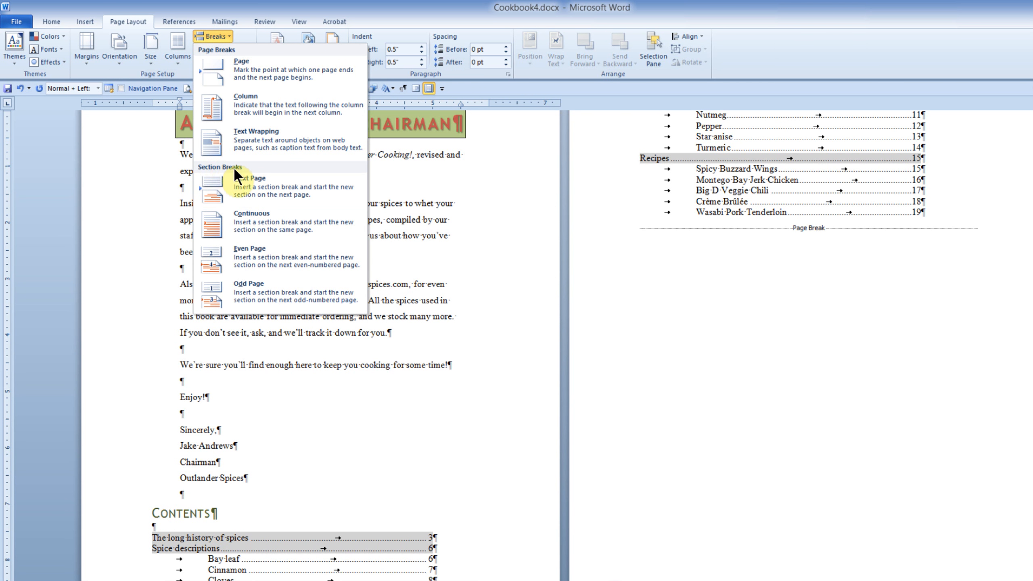
left_click(256, 179)
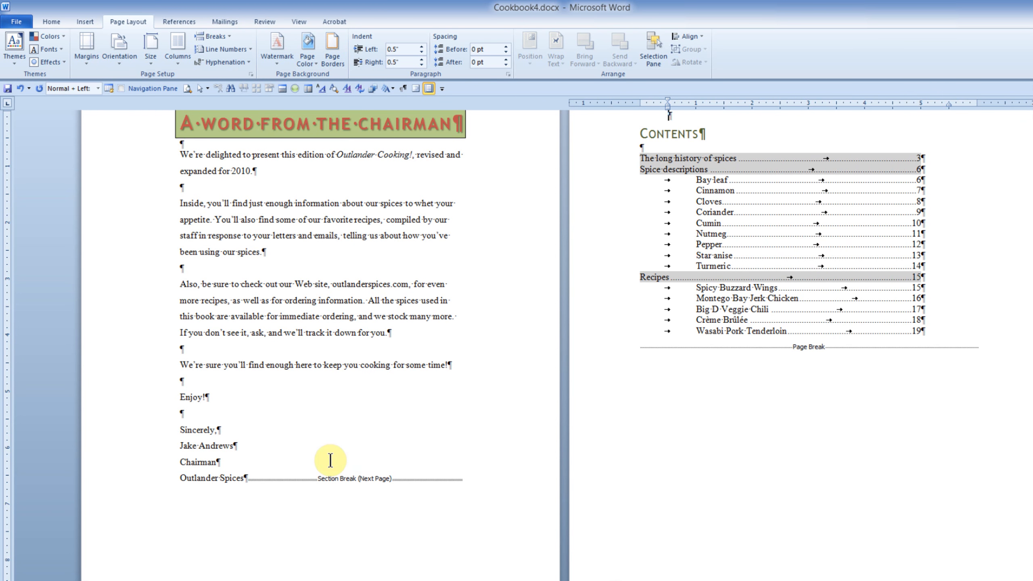
scroll(484, 427, "up", 1)
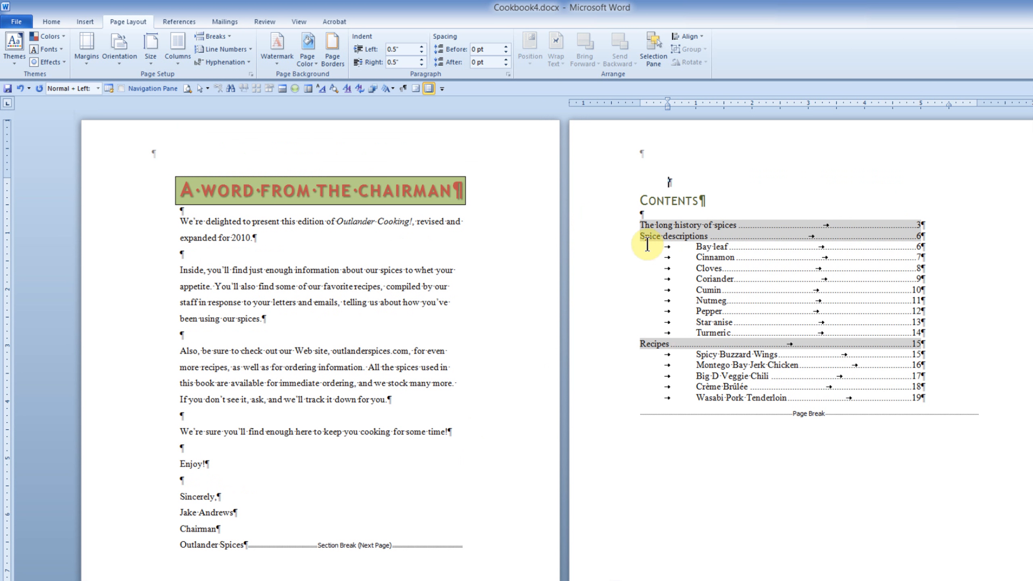
- Replace the page break after the contents list with a Next Page section break before the heading "The long history of spices"
left_click(613, 417)
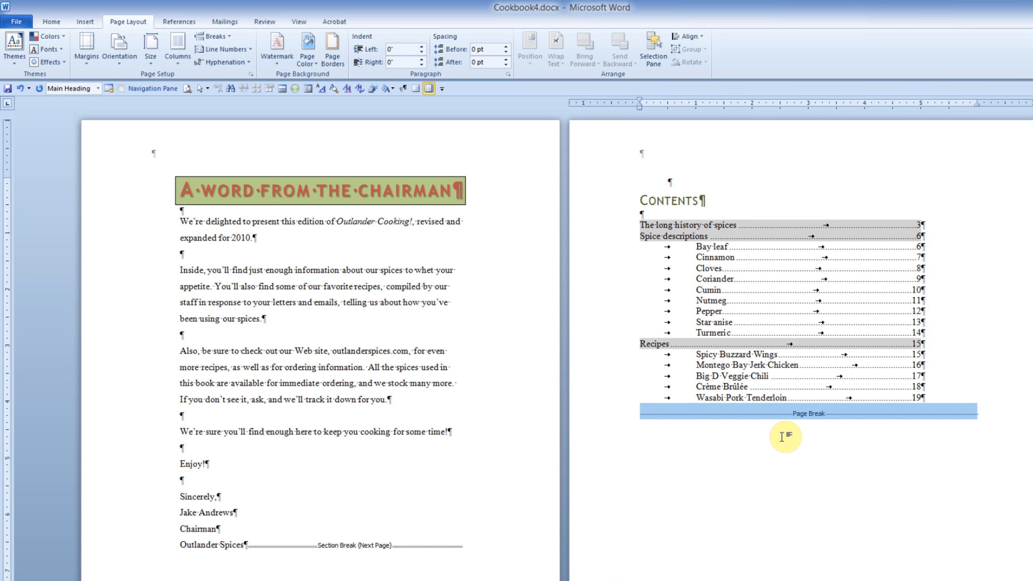
key("Delete")
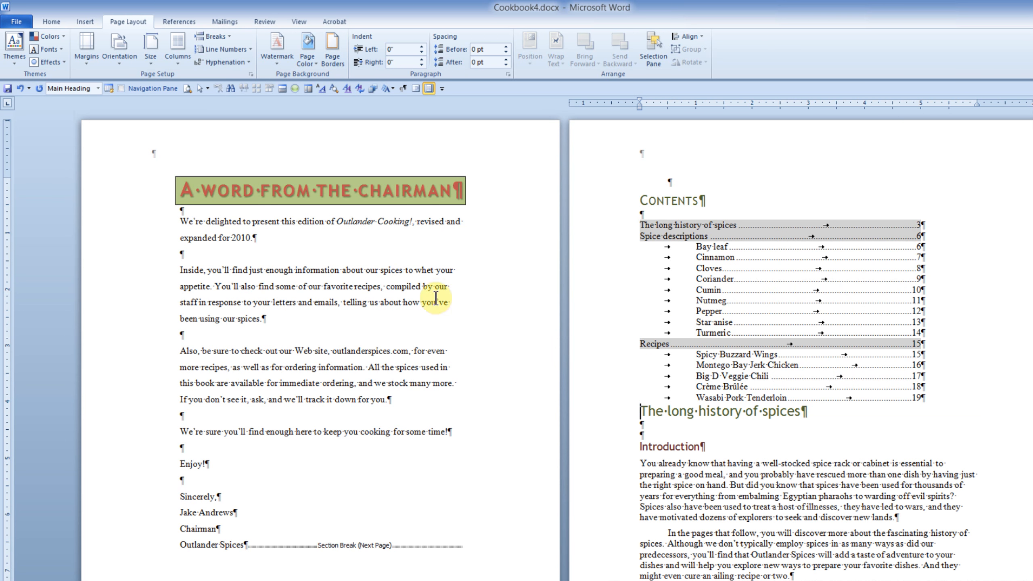
left_click(220, 37)
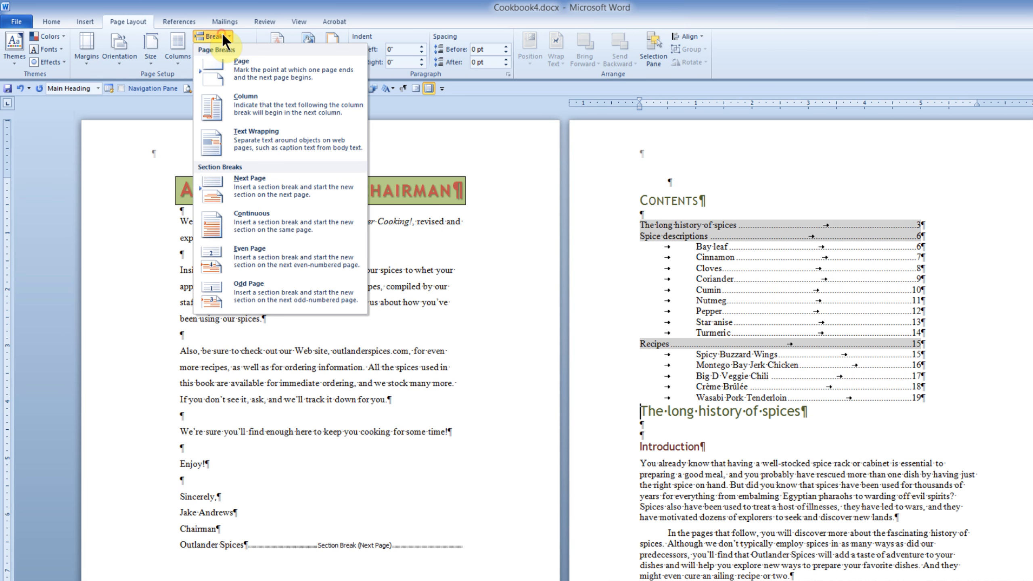
left_click(249, 182)
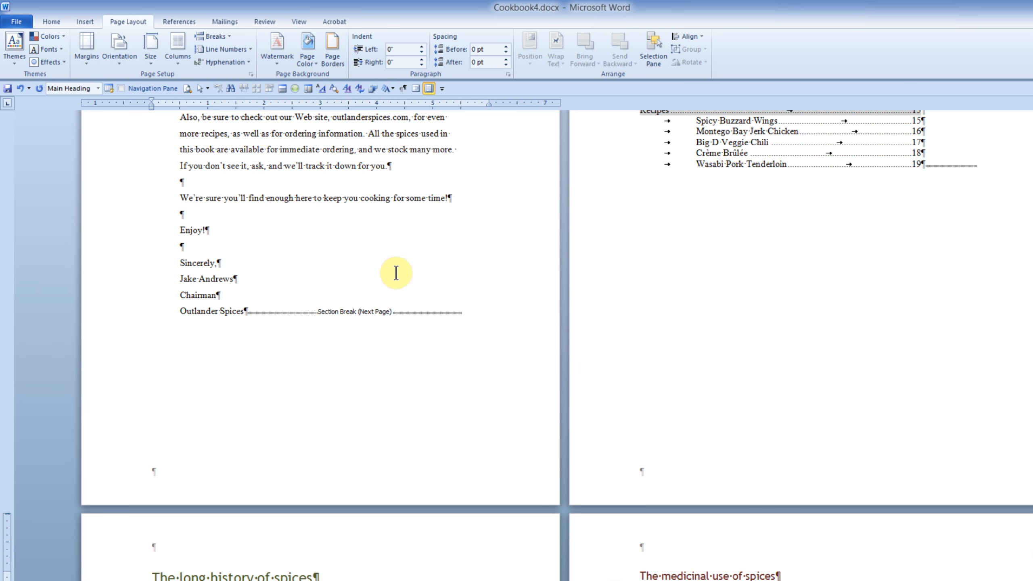
- Review the chairman's letter, the contents page and the Introduction page as separate sections of the document
scroll(407, 269, "up", 5)
scroll(395, 286, "down", 5)
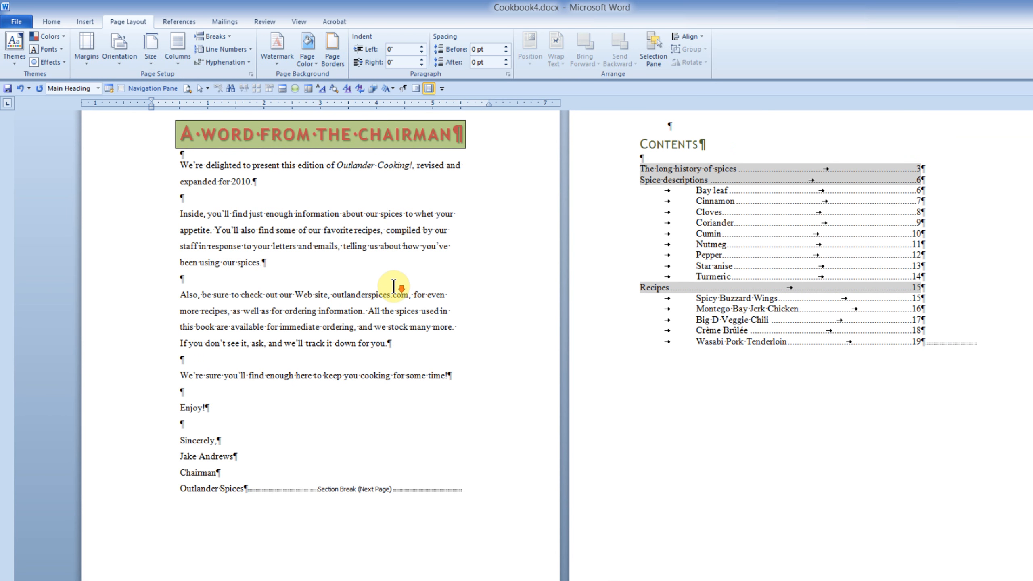
scroll(393, 281, "up", 2)
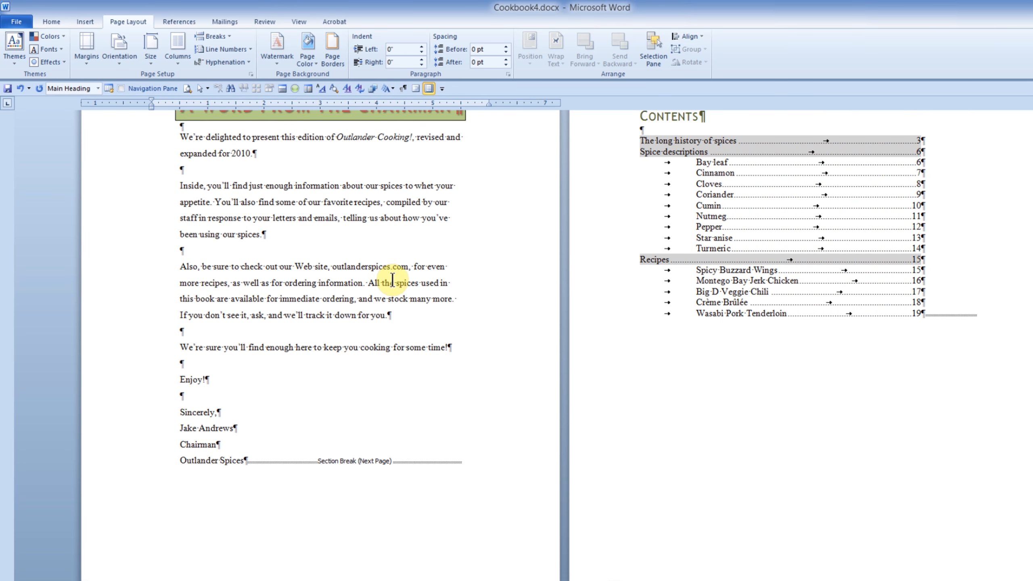
left_click(723, 282)
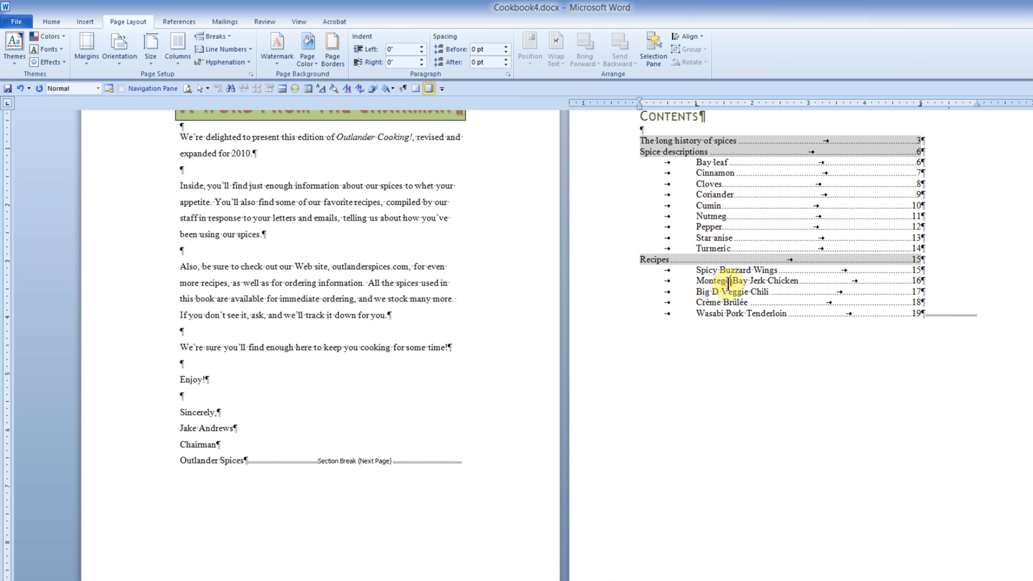
scroll(281, 471, "down", 7)
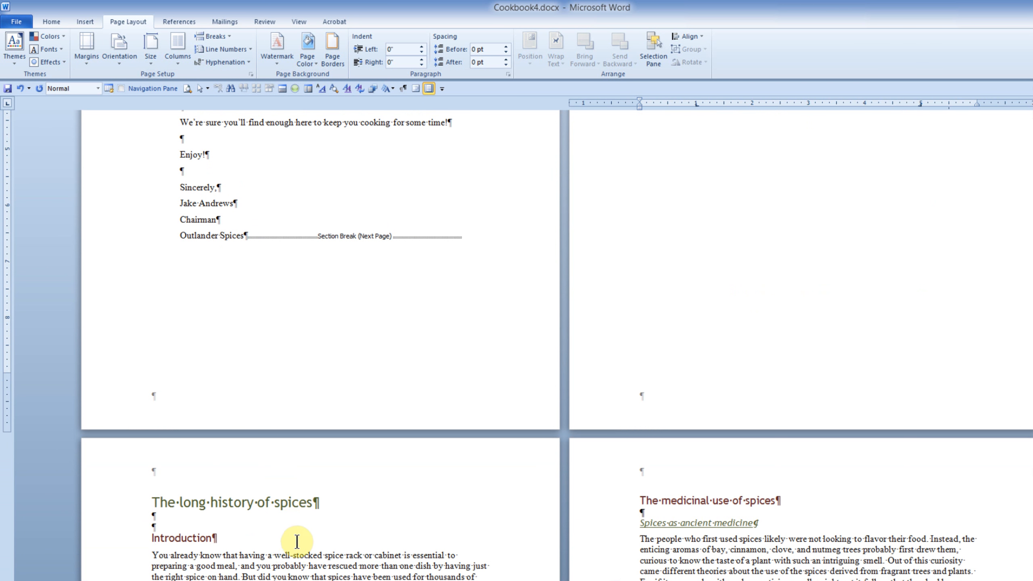
left_click(283, 563)
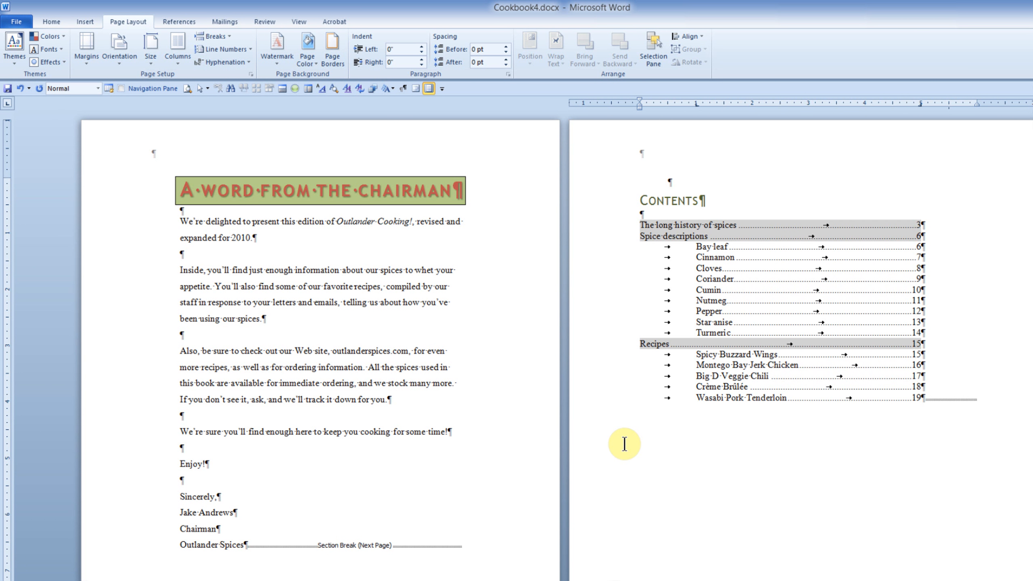
- Inspect the left, right and top margins of the chairman's letter section on the rulers
left_click(301, 223)
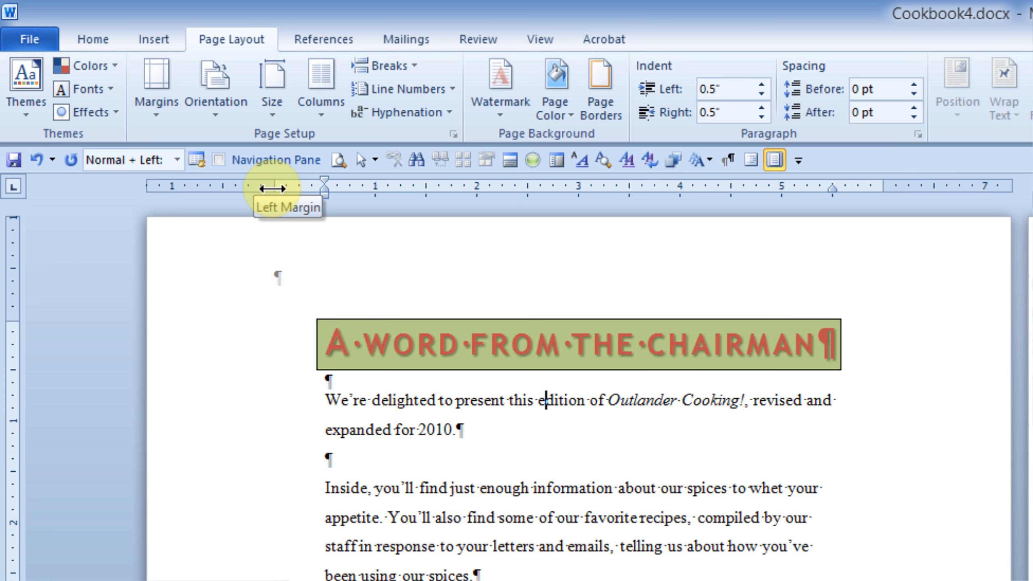
left_click_drag(272, 188, 272, 188)
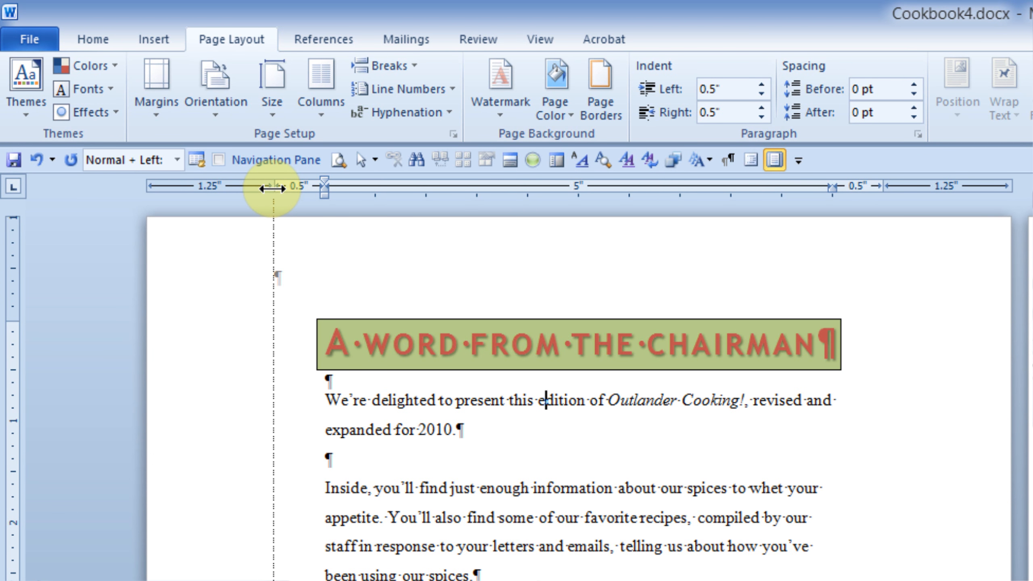
left_click_drag(272, 188, 272, 188)
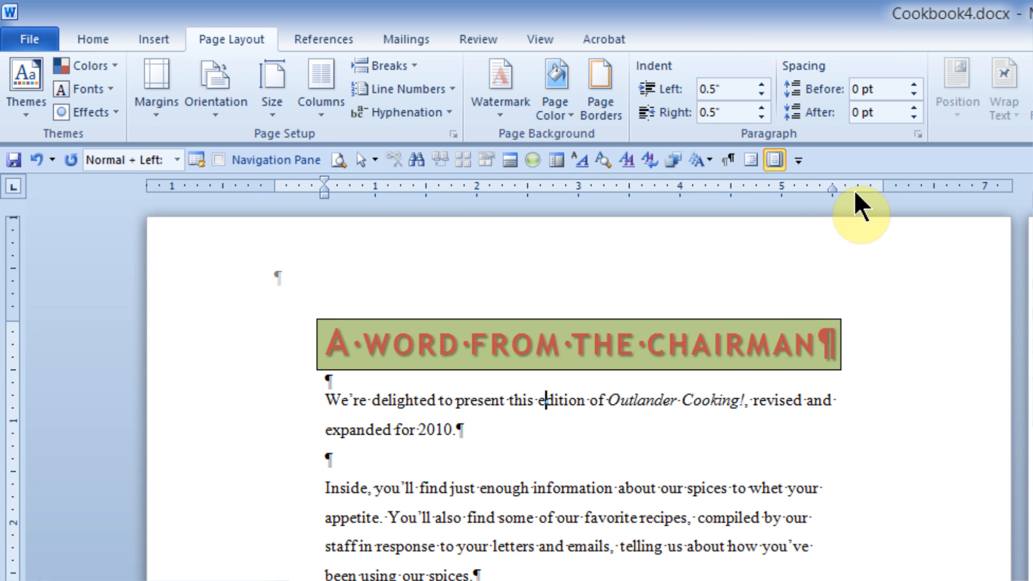
left_click_drag(882, 186, 880, 186)
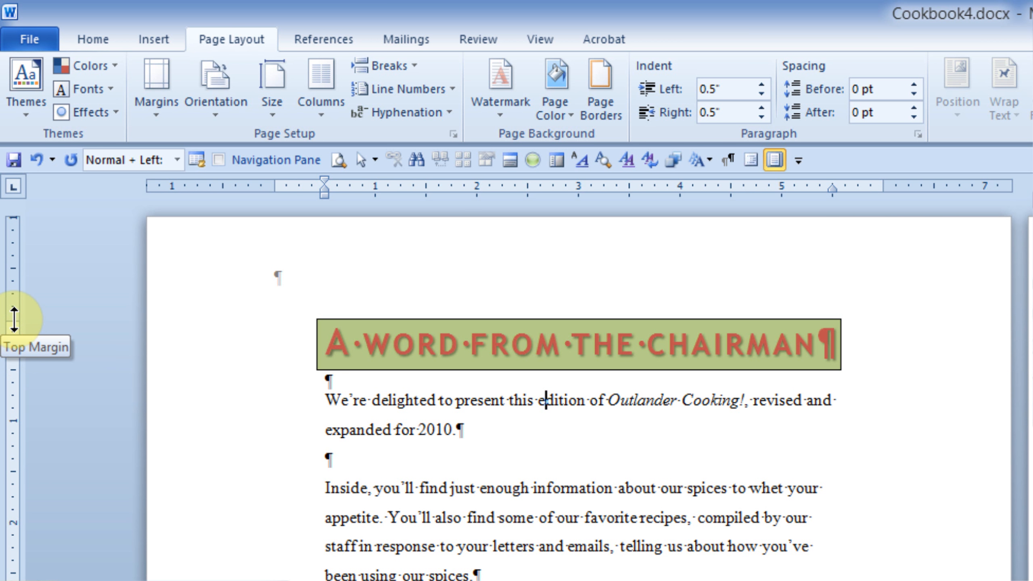
left_click_drag(14, 320, 14, 320)
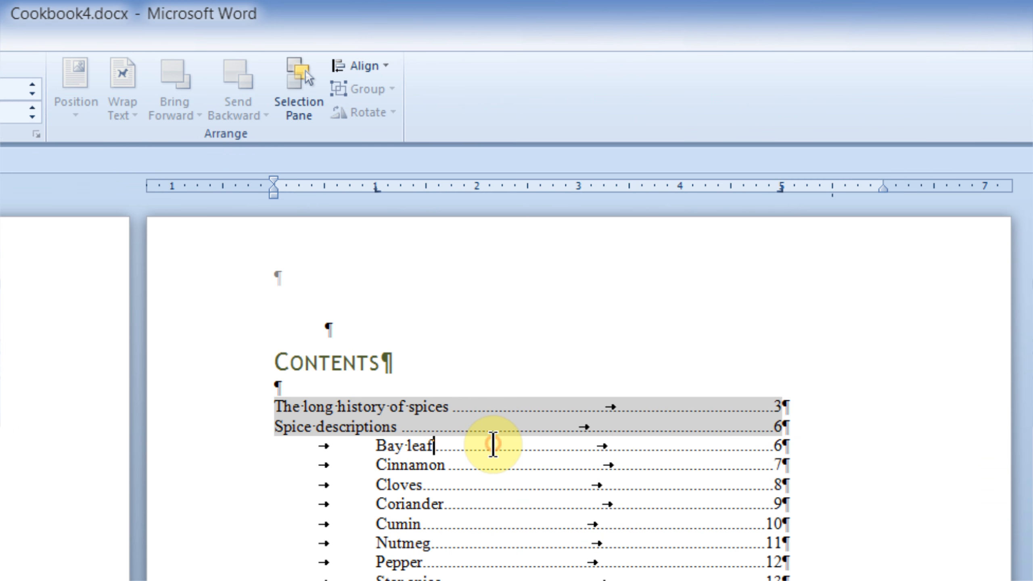
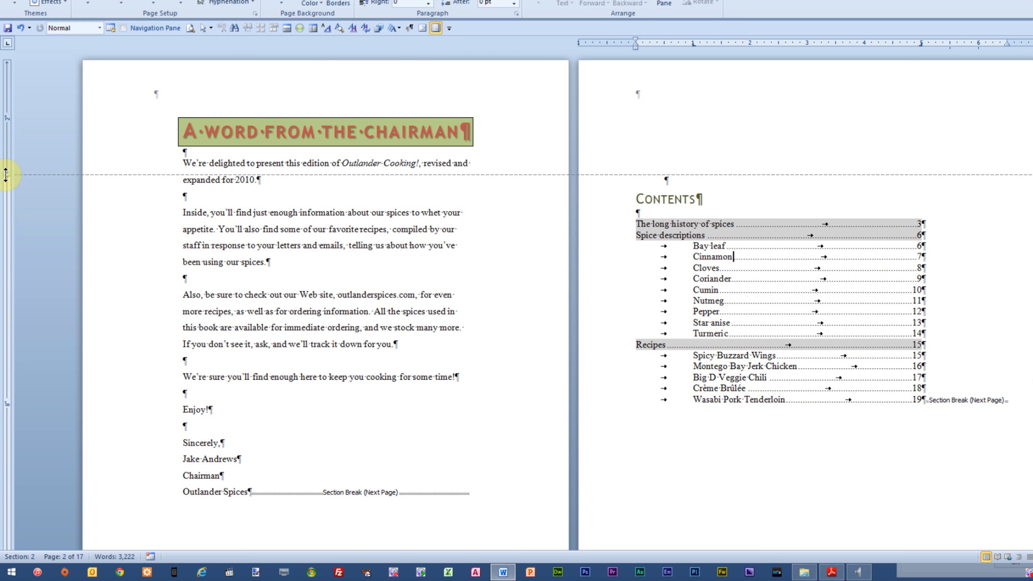
- Inspect the top, right and left margin boundaries of the contents page section, showing the ruler measurements
left_click_drag(6, 175, 6, 175)
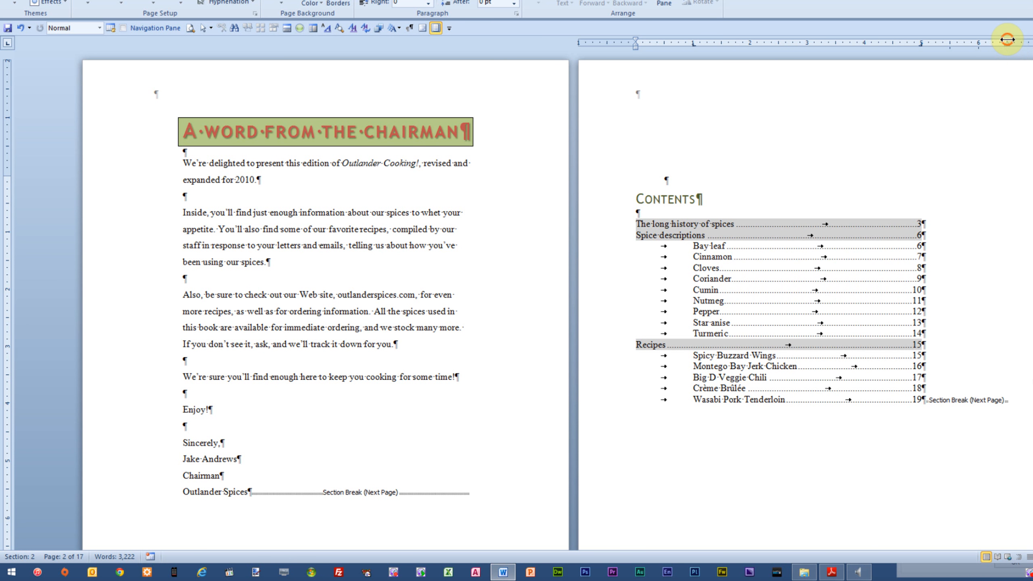
left_click_drag(1007, 40, 1007, 40)
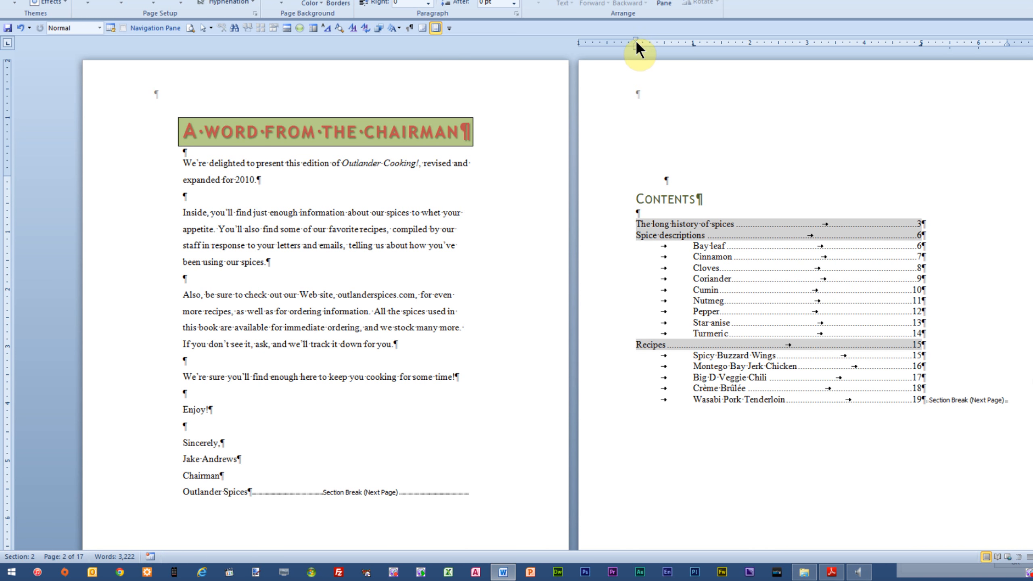
left_click_drag(634, 41, 634, 40)
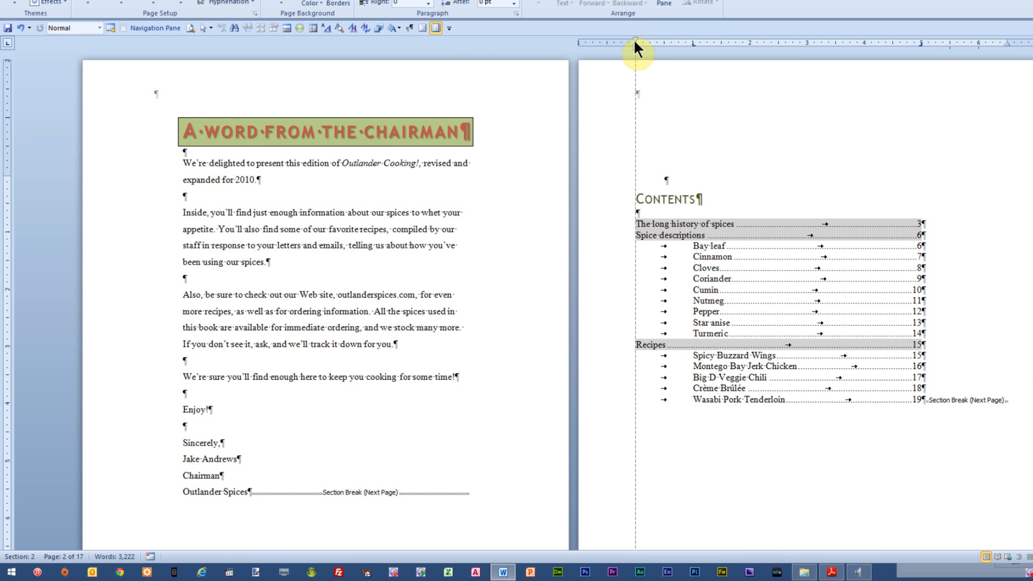
key("alt")
left_click(634, 40, "alt")
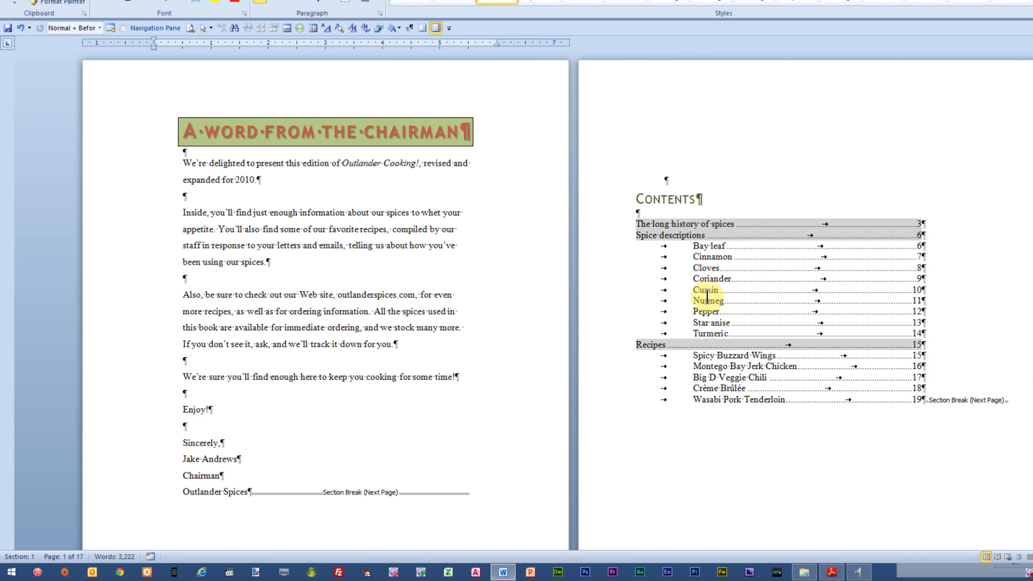
- Inspect the page layout and margins of the Introduction page section after the contents page's section break
scroll(707, 297, "down", 1)
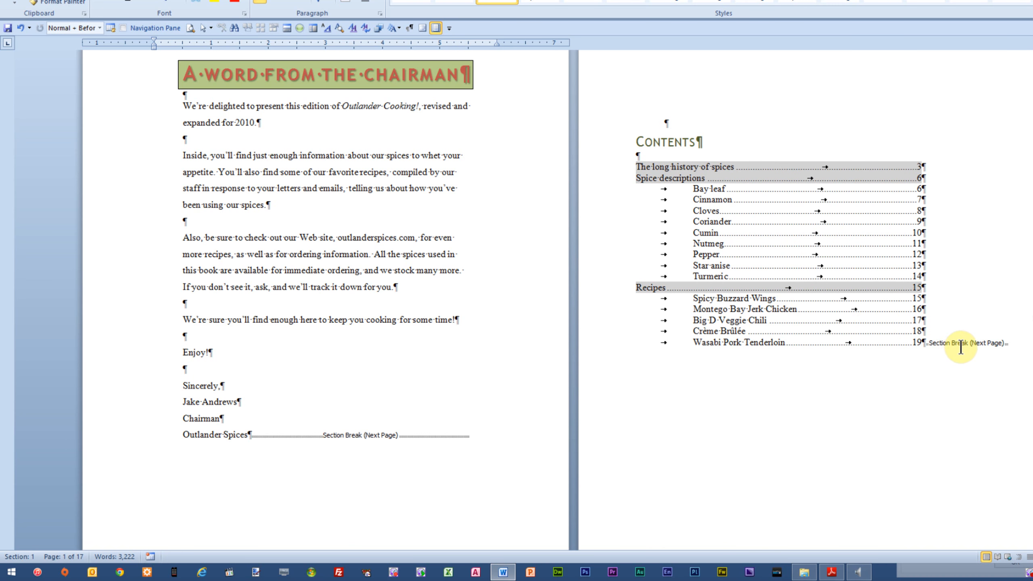
left_click(790, 233)
scroll(790, 243, "down", 1)
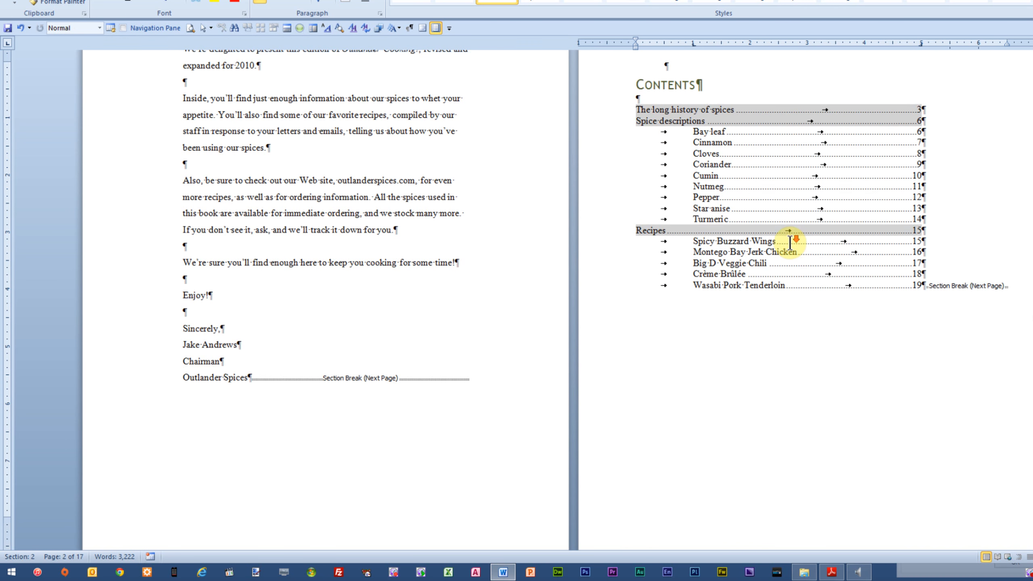
scroll(789, 243, "down", 2)
scroll(856, 279, "down", 3)
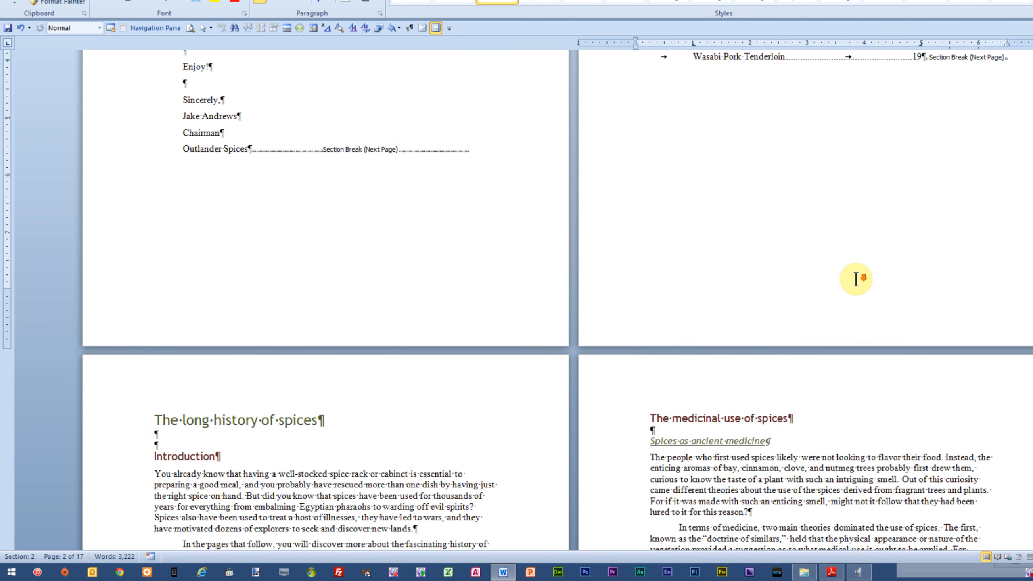
scroll(856, 279, "down", 6)
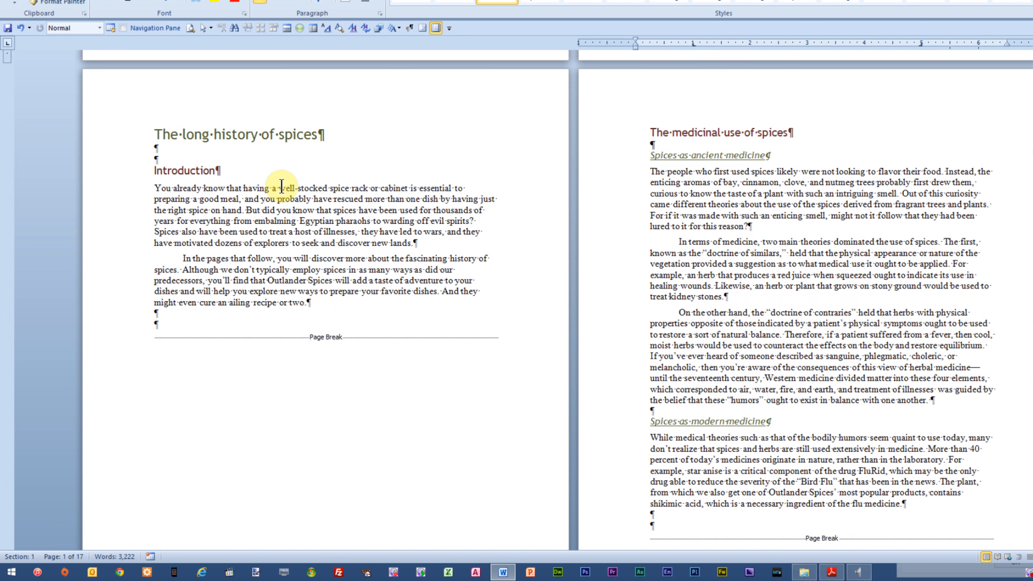
left_click(253, 196)
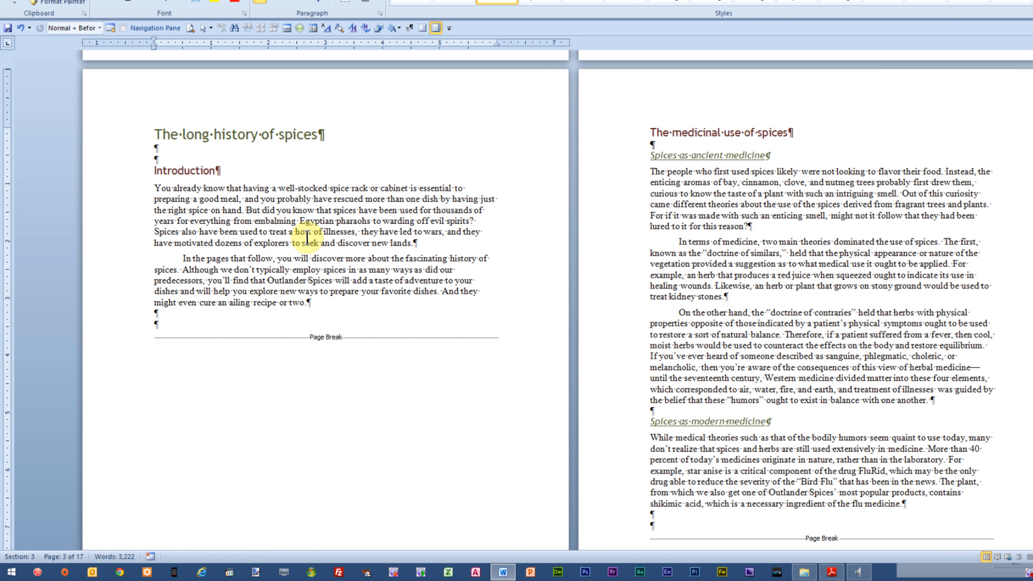
- Examine the header and footer areas of the page titled "The long history of spices", ending with its header open for editing
scroll(297, 232, "up", 3)
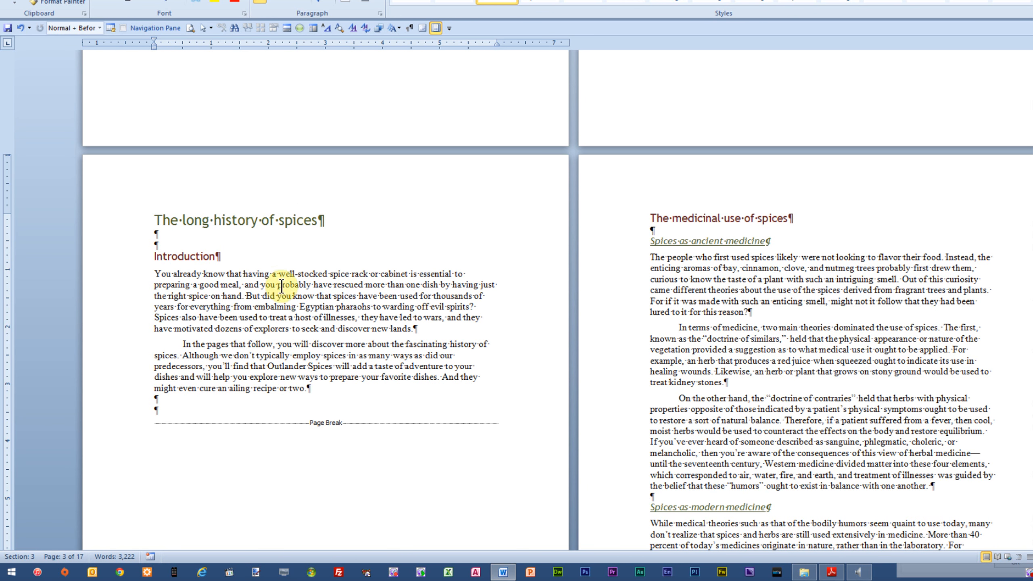
double_click(242, 171)
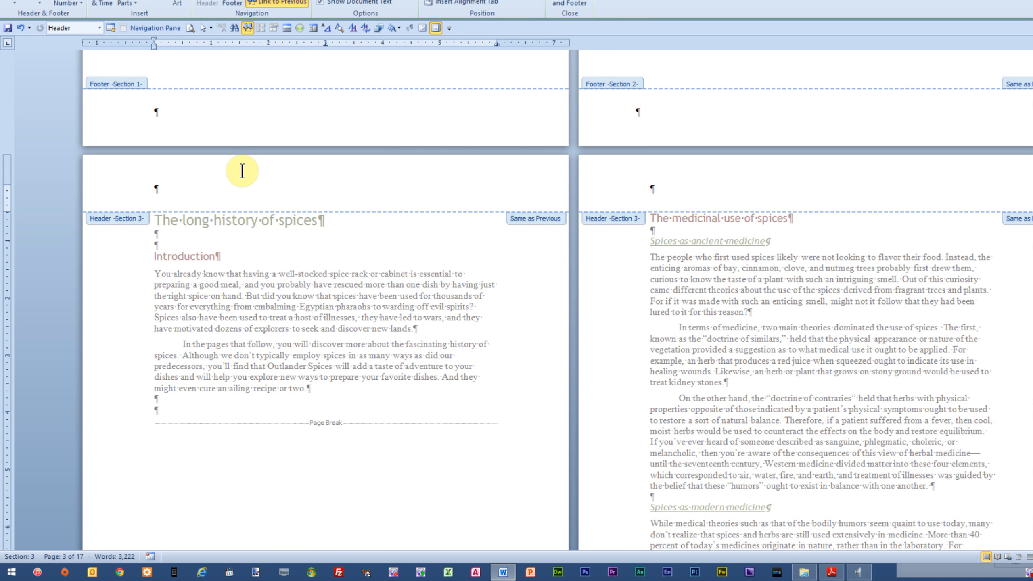
double_click(294, 289)
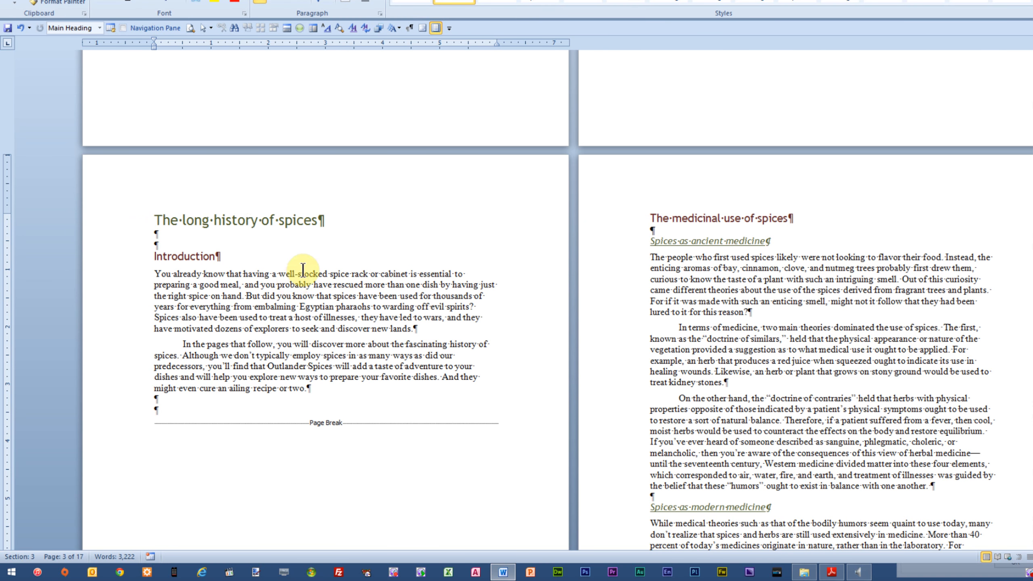
scroll(300, 265, "down", 8)
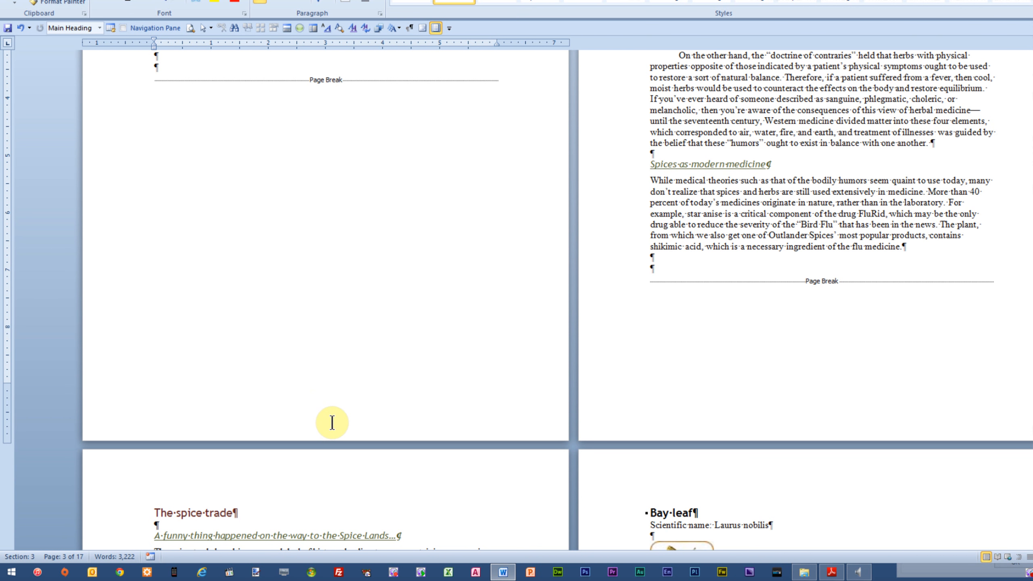
double_click(332, 423)
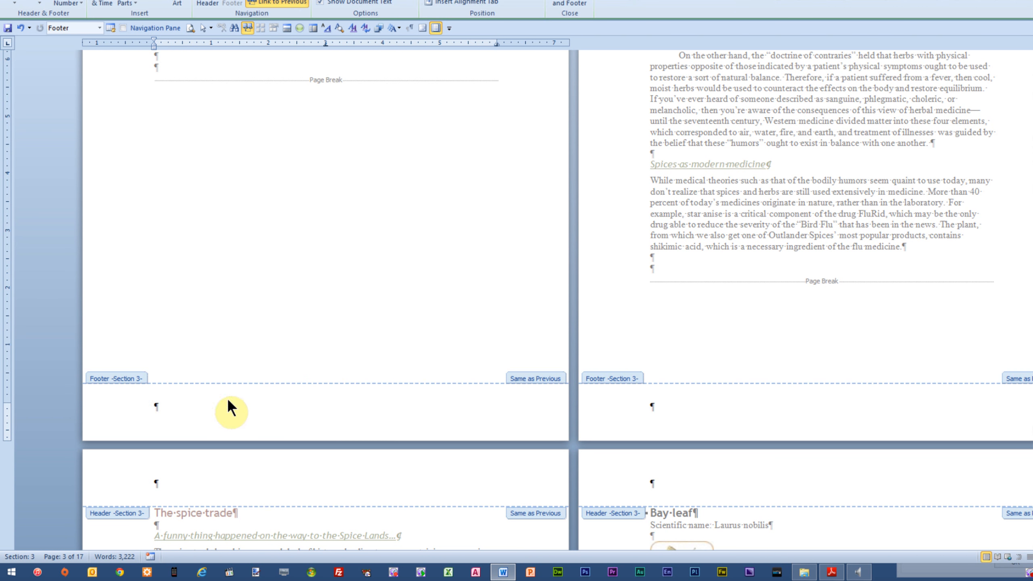
scroll(287, 260, "up", 7)
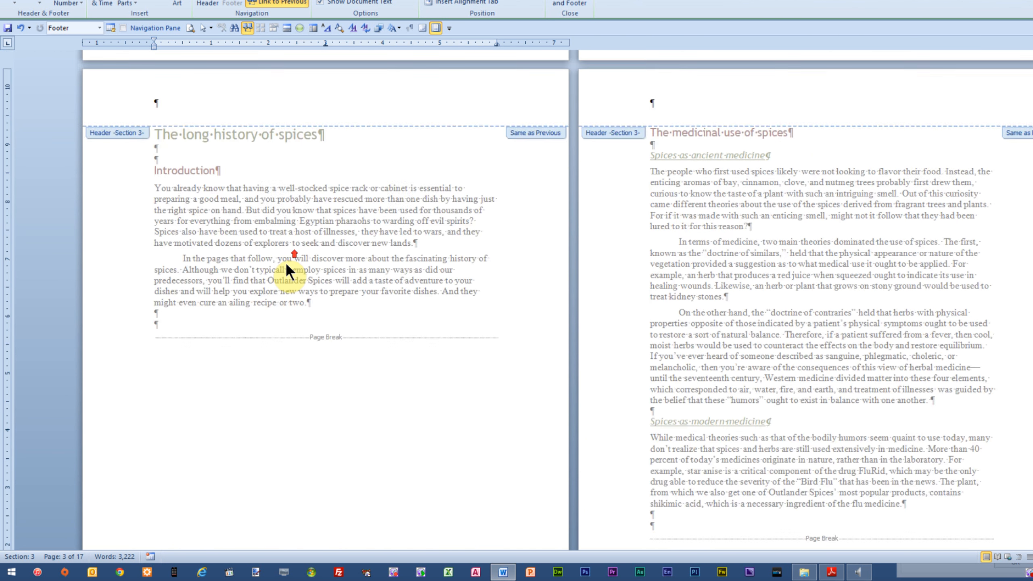
left_click(270, 149)
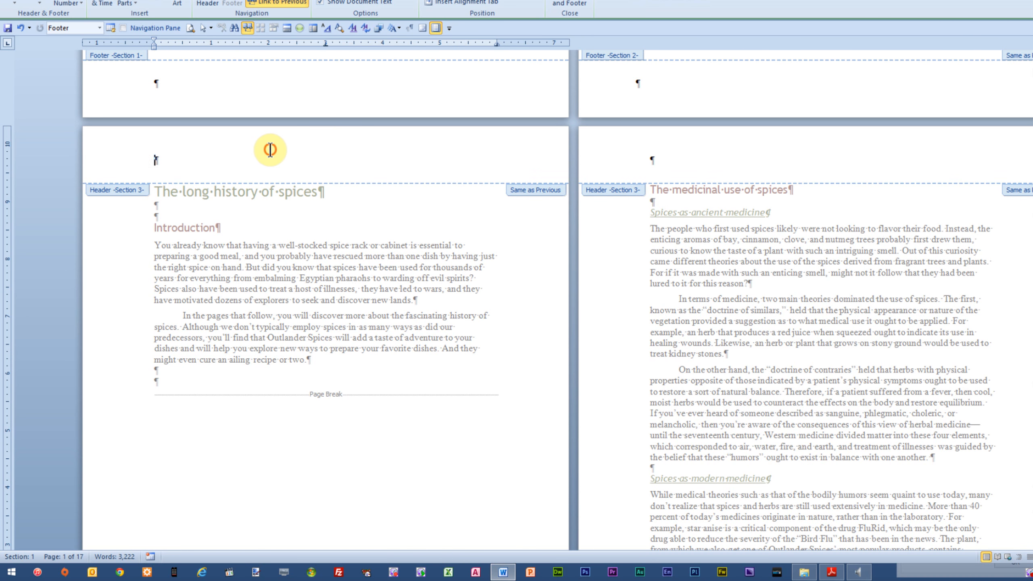
double_click(253, 257)
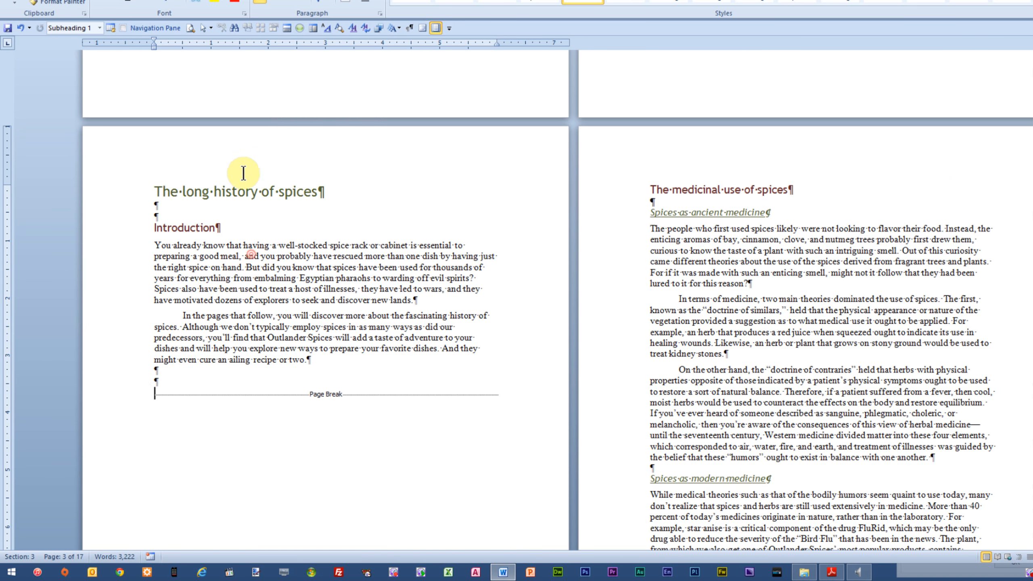
double_click(238, 157)
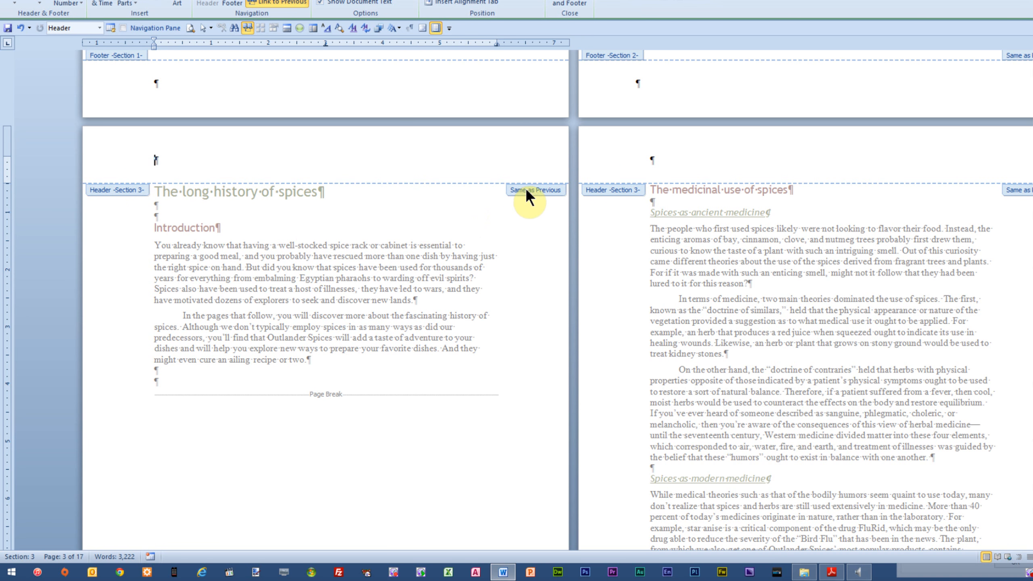
- Compare the headers and footers of Sections 1, 2 and 3, checking which ones are linked to the previous section
scroll(526, 190, "up", 10)
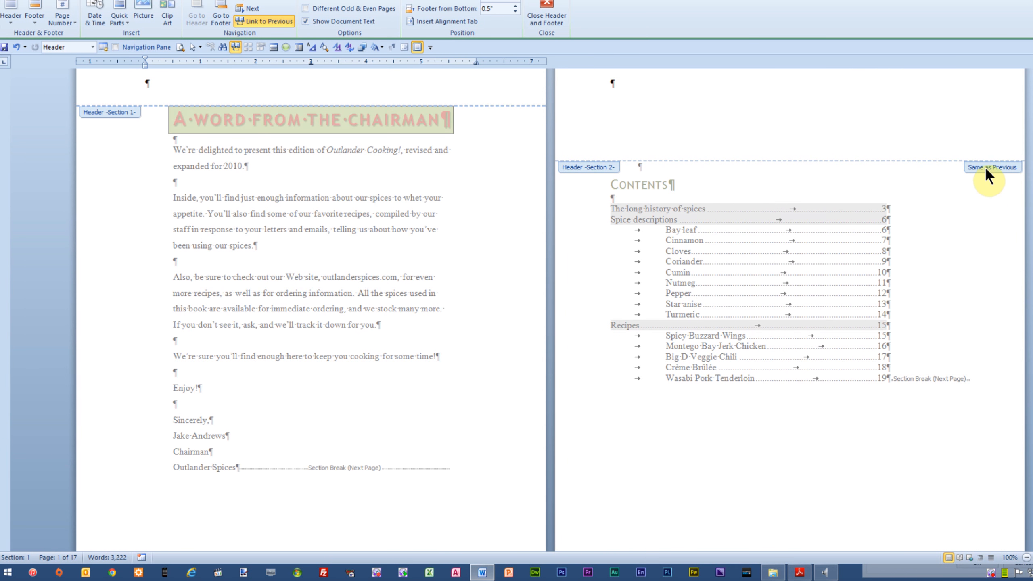
scroll(895, 213, "down", 15)
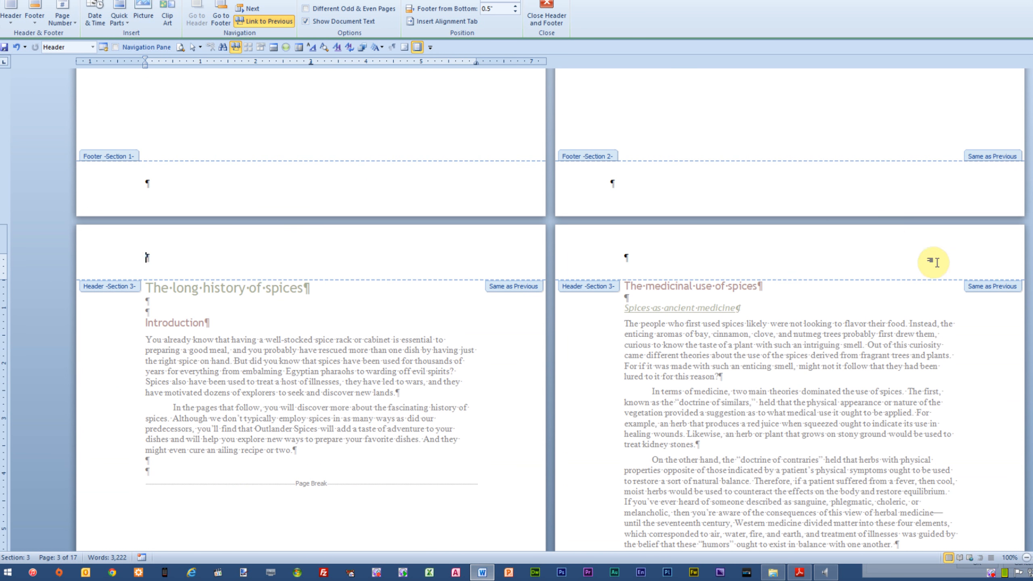
scroll(793, 285, "up", 5)
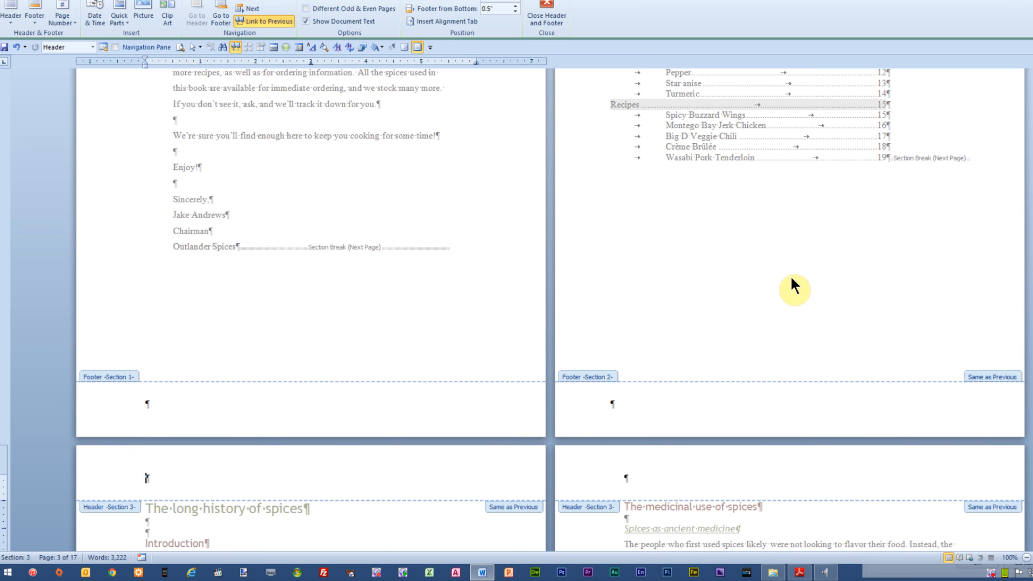
scroll(792, 279, "down", 1)
scroll(792, 279, "up", 2)
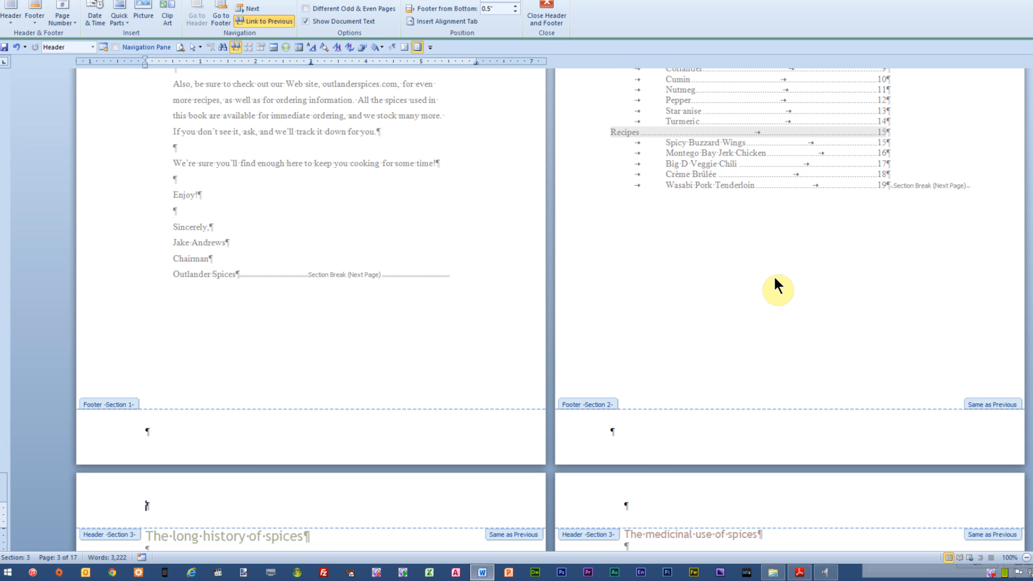
scroll(753, 256, "up", 4)
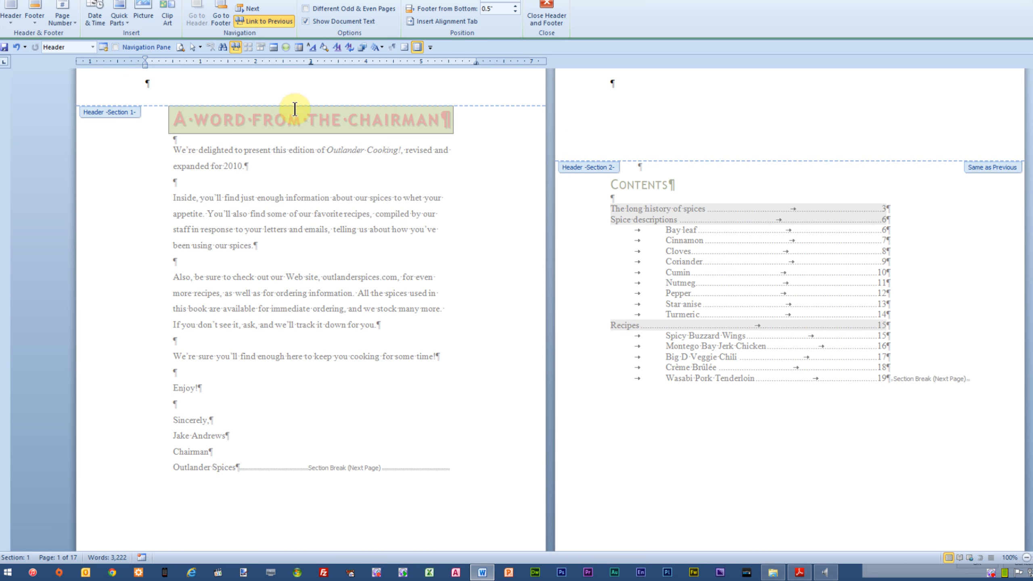
scroll(459, 341, "down", 6)
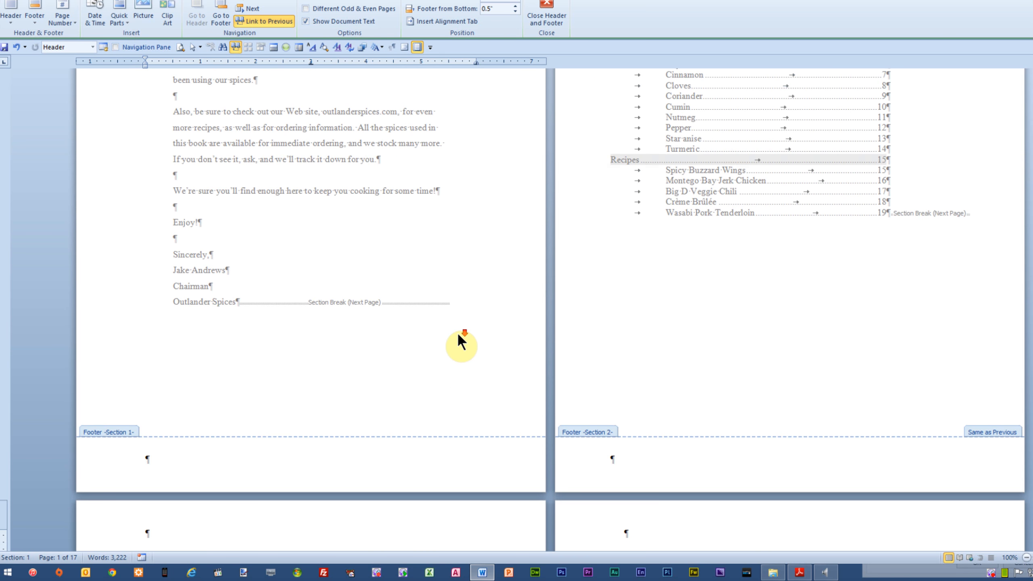
scroll(458, 342, "down", 2)
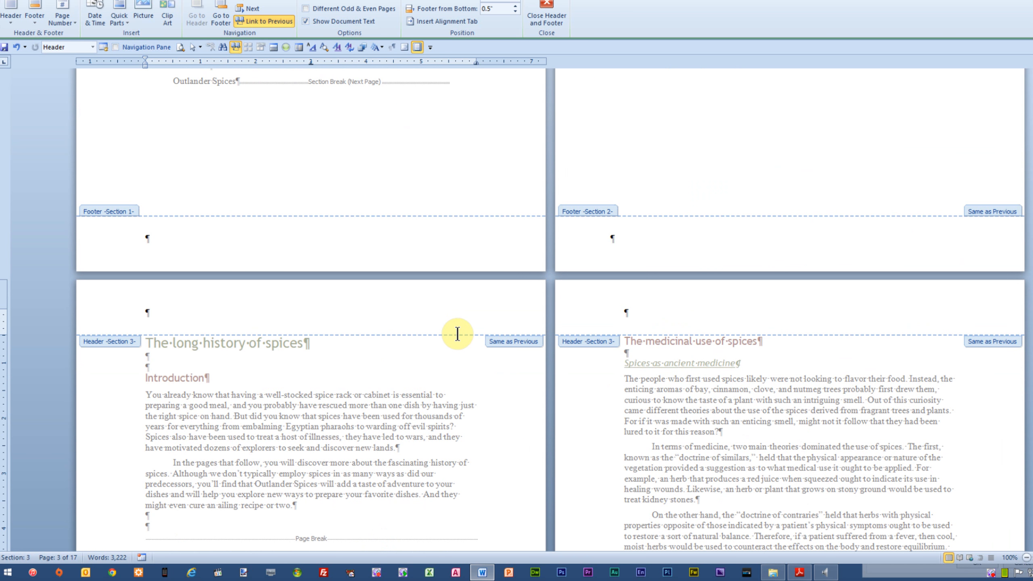
scroll(457, 333, "down", 4)
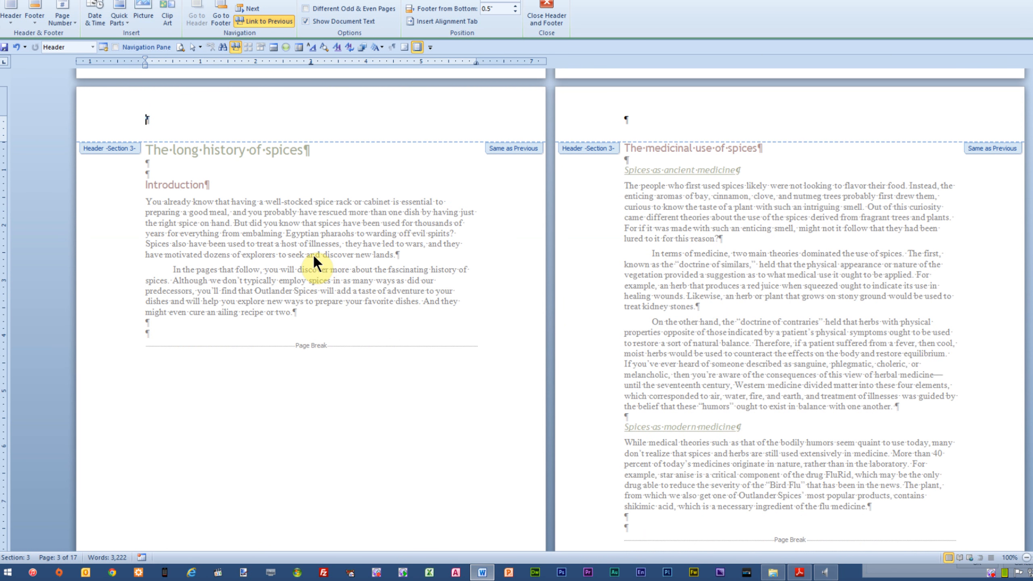
scroll(314, 258, "up", 1)
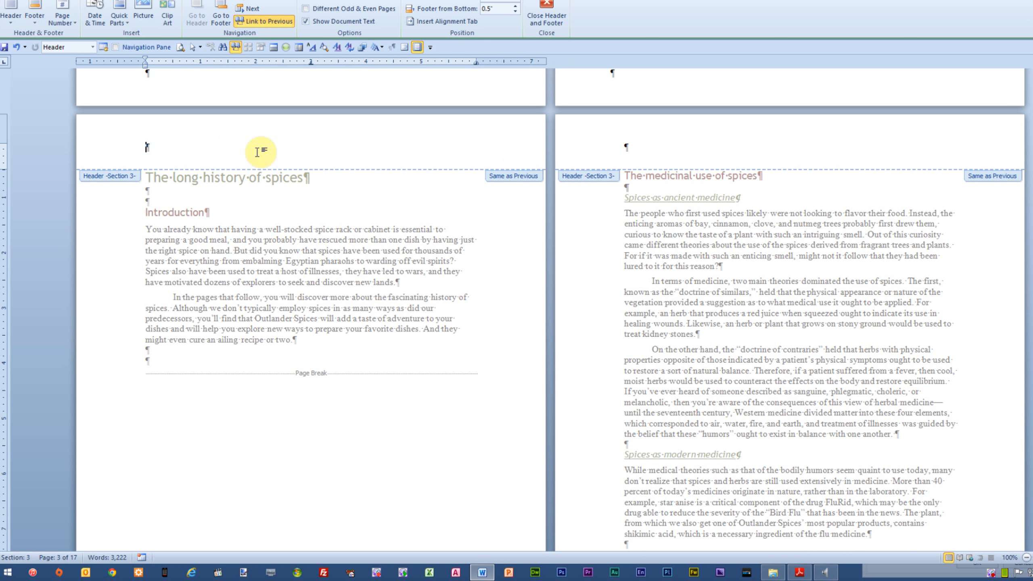
scroll(265, 164, "up", 12)
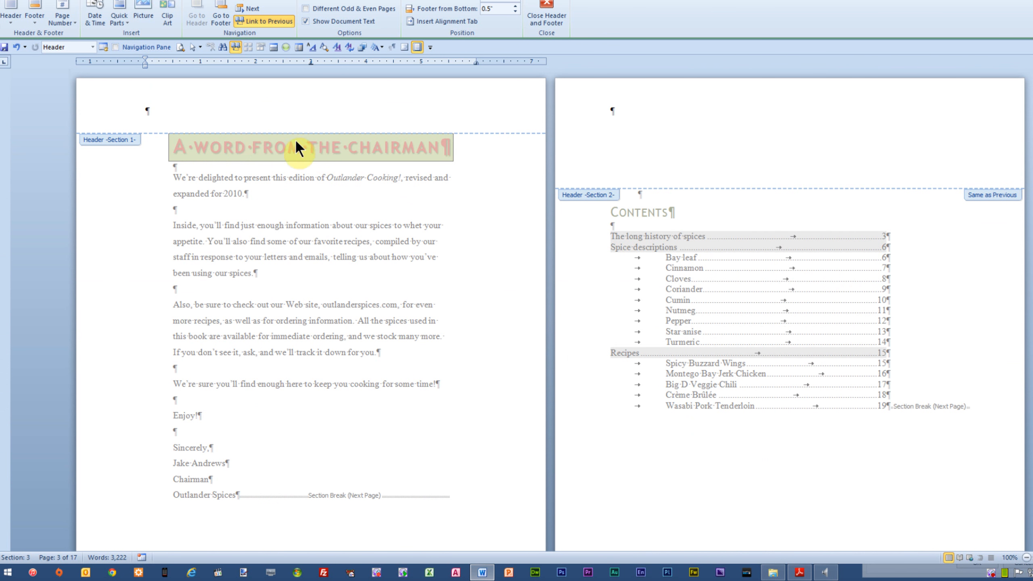
scroll(687, 208, "down", 13)
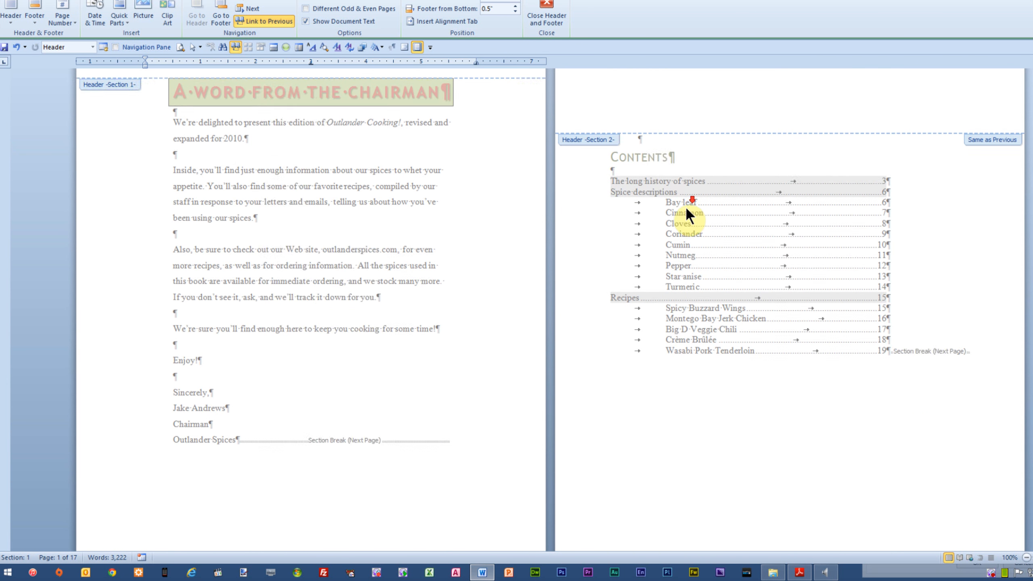
scroll(686, 207, "down", 6)
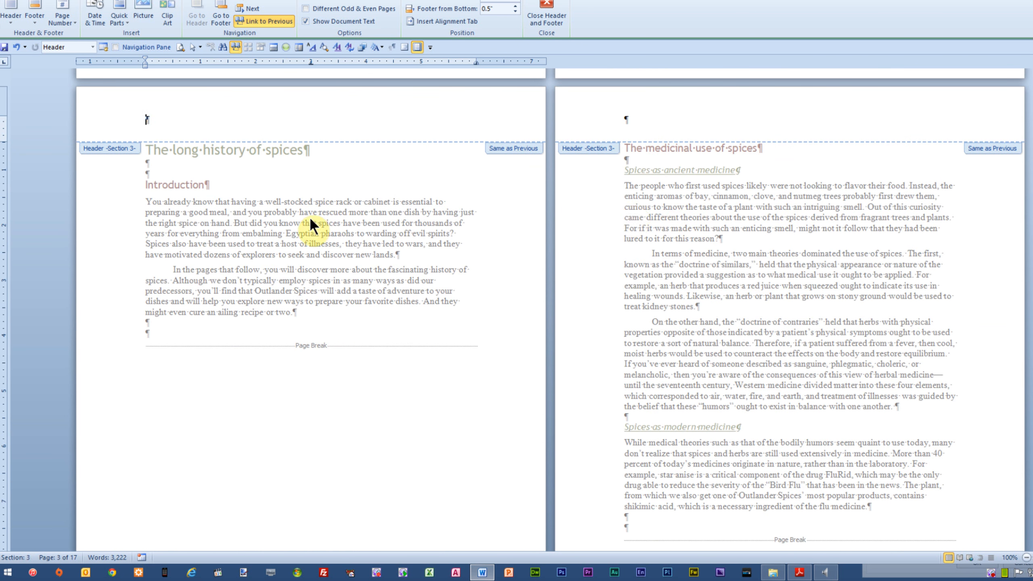
- Enter "Spice History" in the Section 3 header and turn off its link to the previous section
left_click(167, 119)
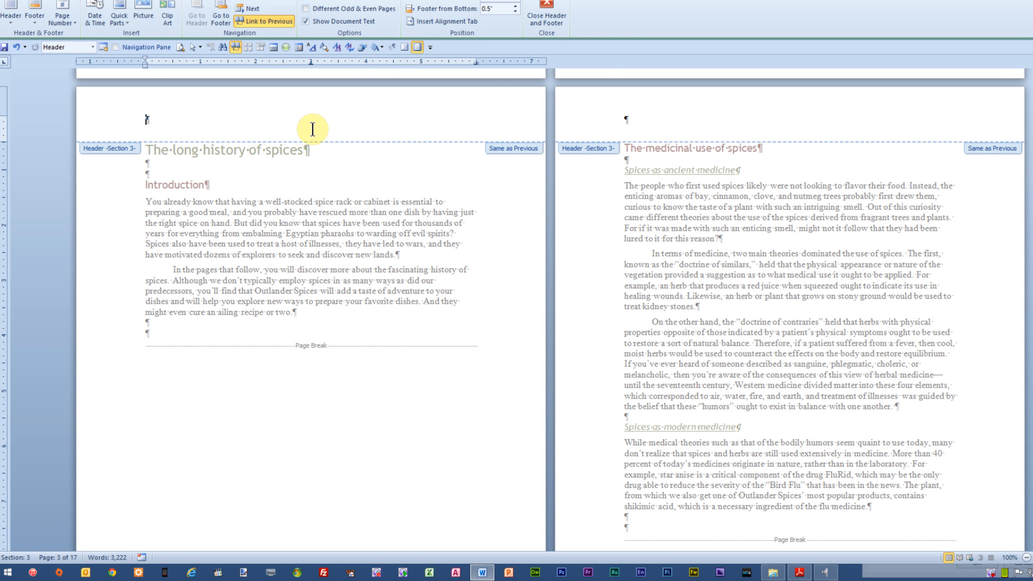
type("Spice History")
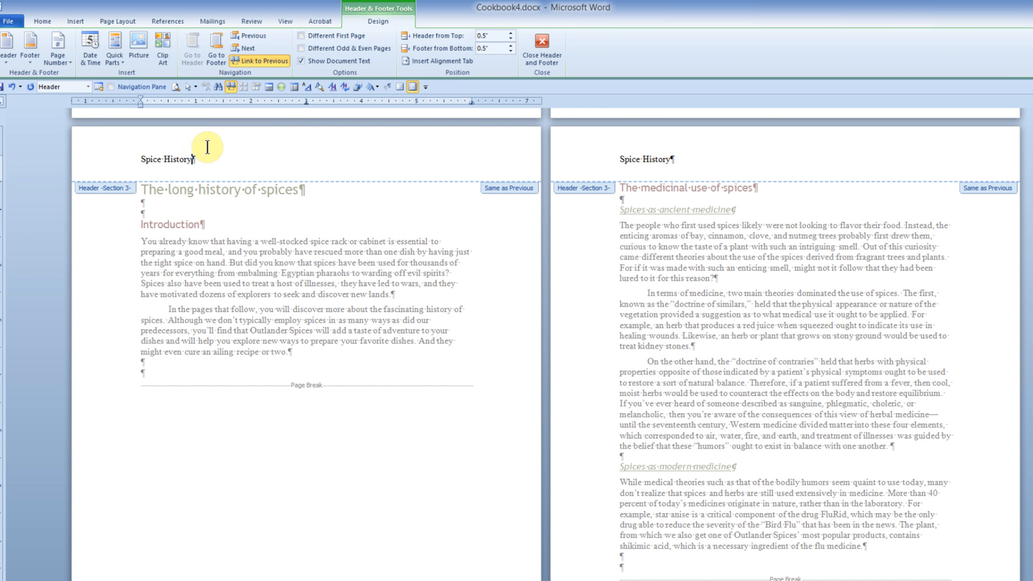
left_click(258, 60)
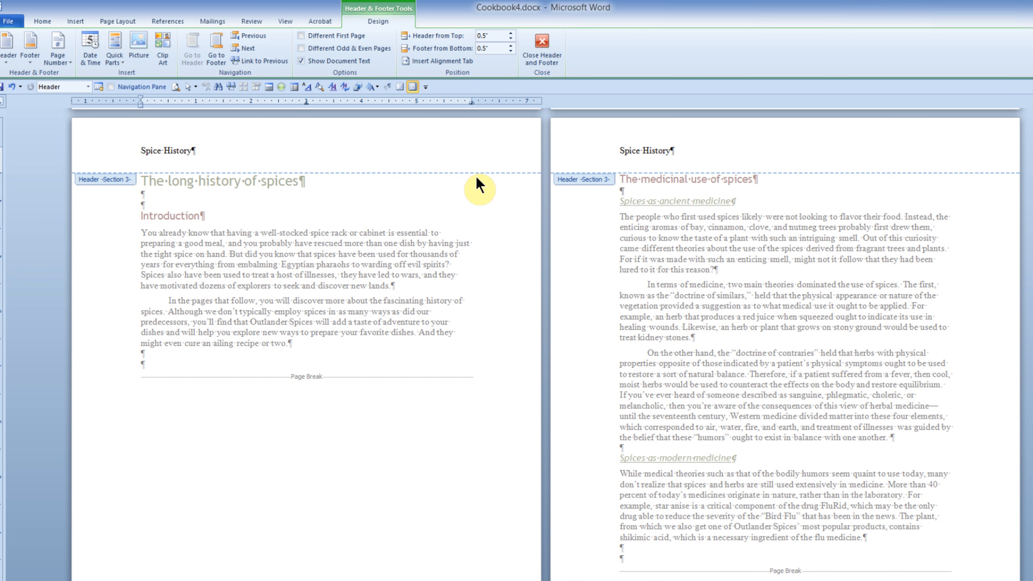
- Delete "Spice History" from the contents page section's header, check the other sections' headers, and undo the deletion
scroll(476, 178, "up", 1)
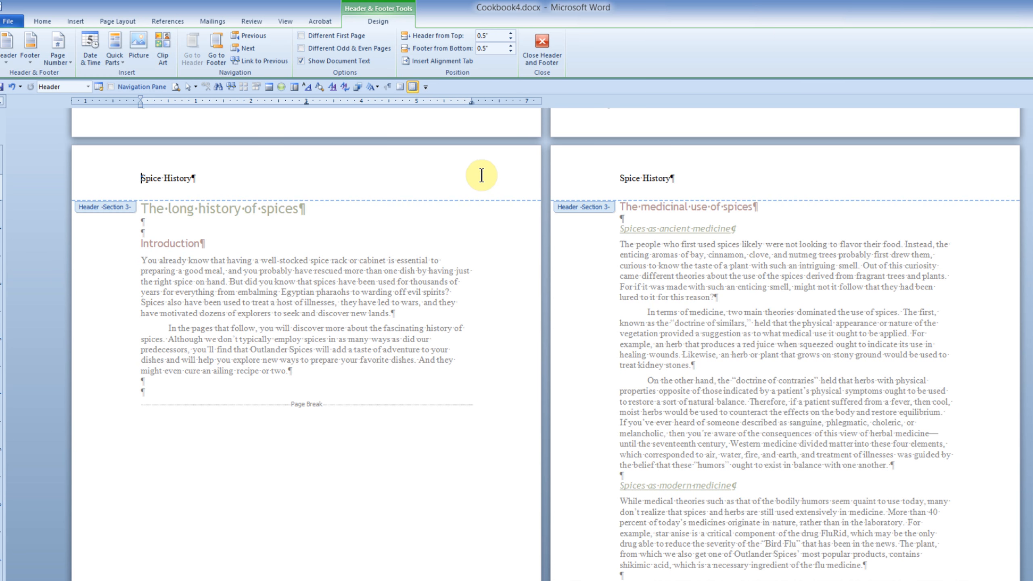
left_click(252, 35)
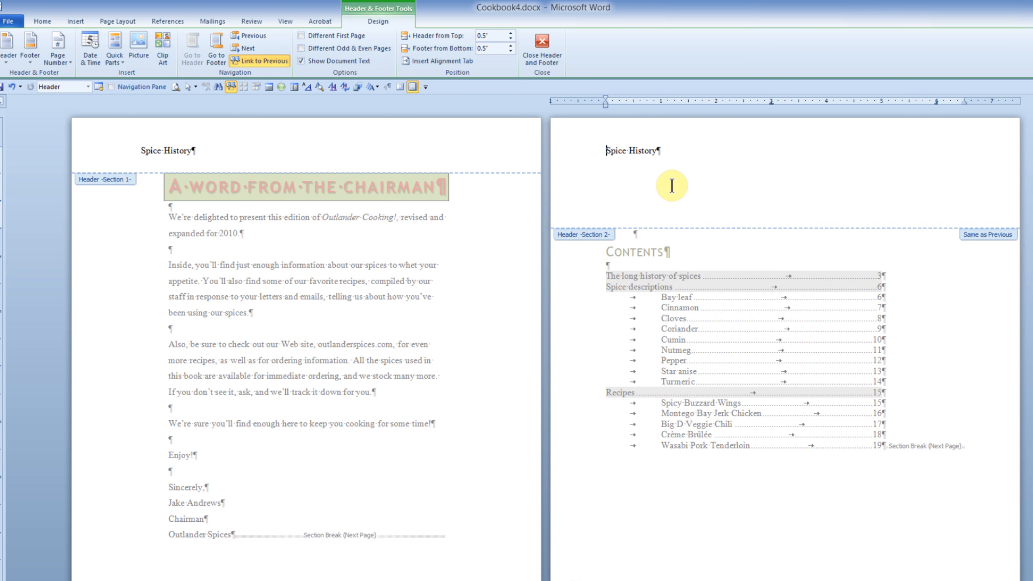
left_click_drag(672, 151, 560, 147)
key("Delete")
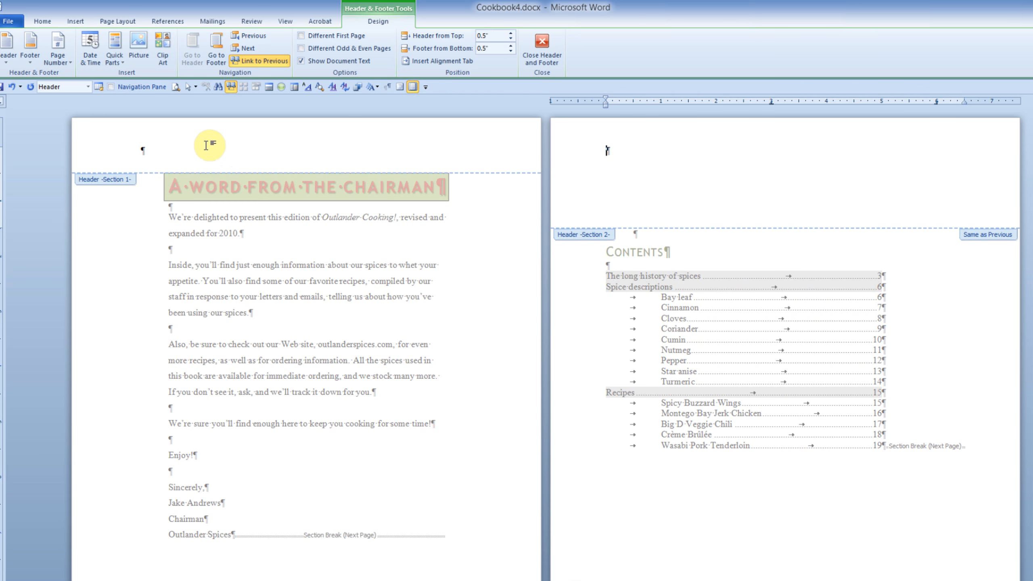
scroll(481, 182, "down", 5)
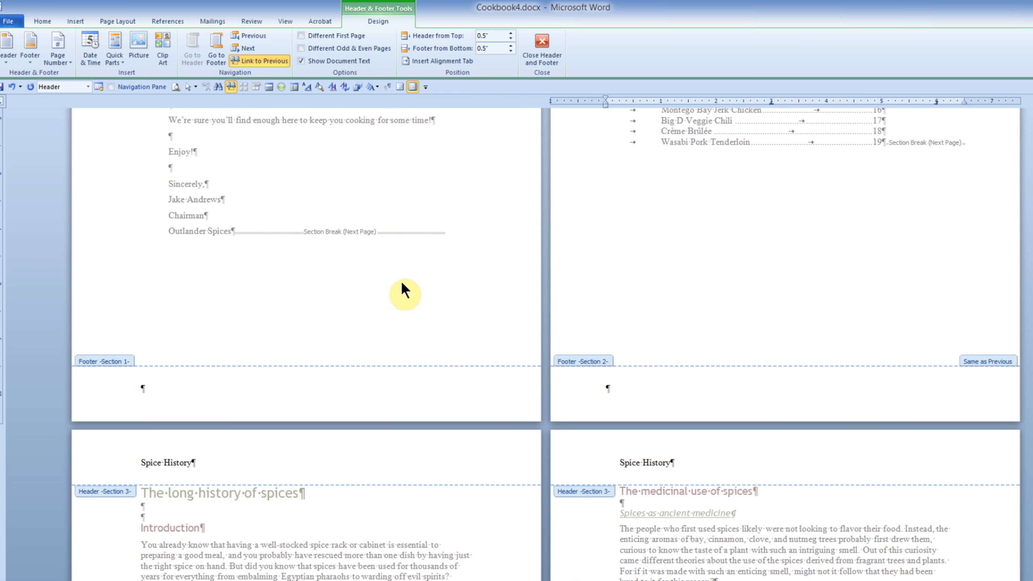
scroll(362, 365, "up", 3)
scroll(362, 365, "up", 3)
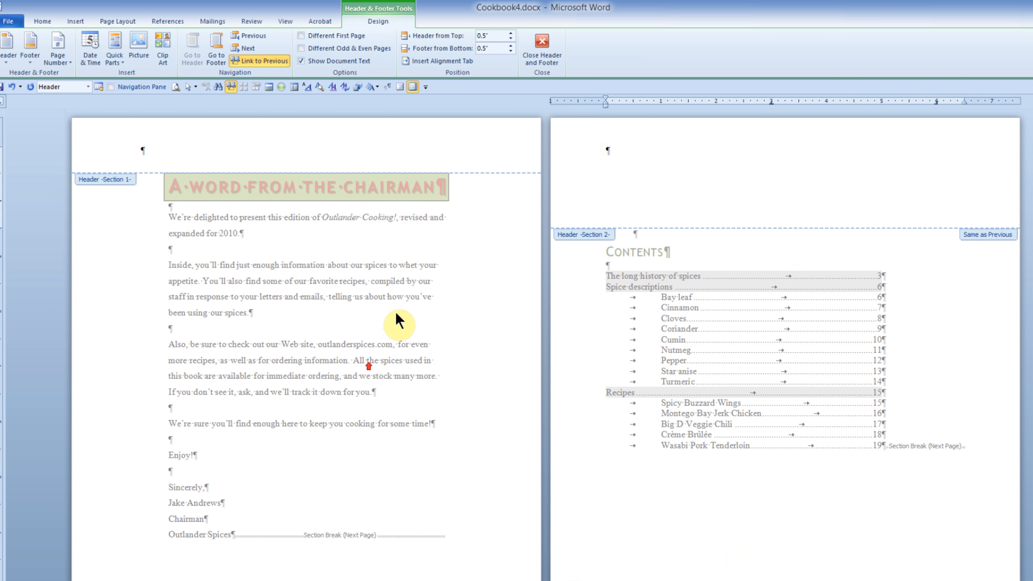
key("ctrl+z")
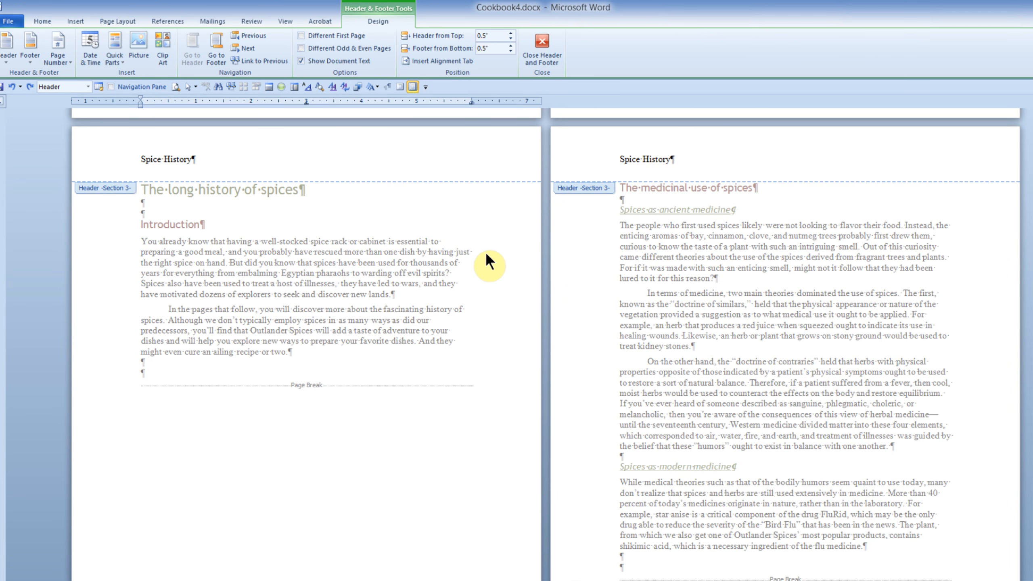
- Close header editing and insert a Next Page section break directly before the "Bay leaf" heading
scroll(485, 251, "down", 10)
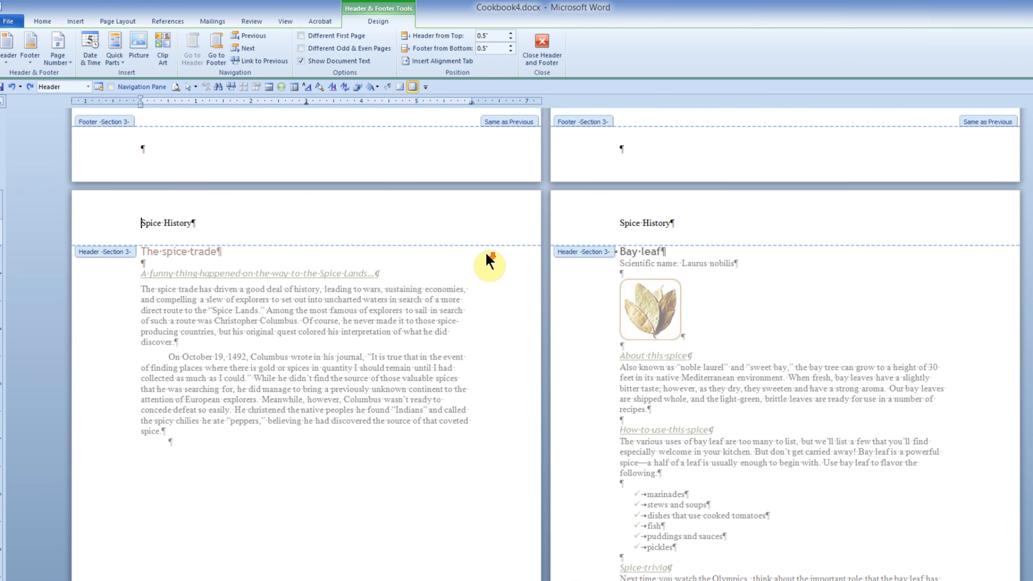
scroll(489, 260, "down", 2)
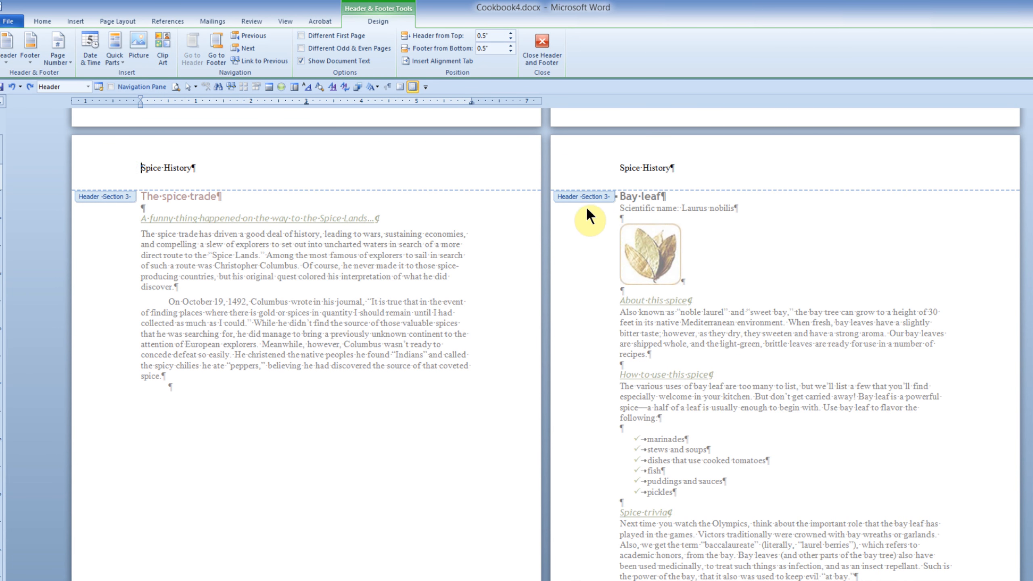
double_click(359, 245)
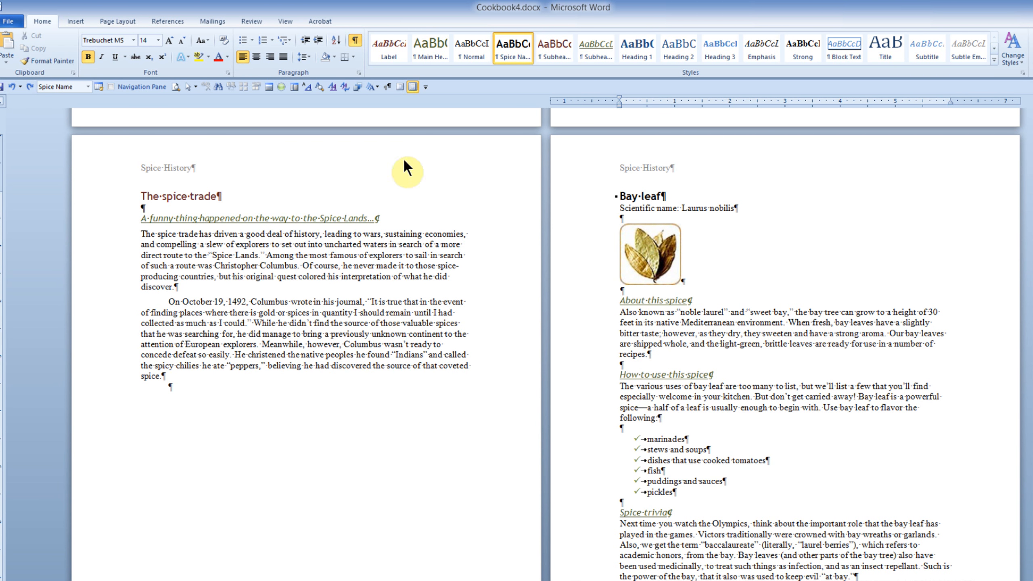
left_click(122, 22)
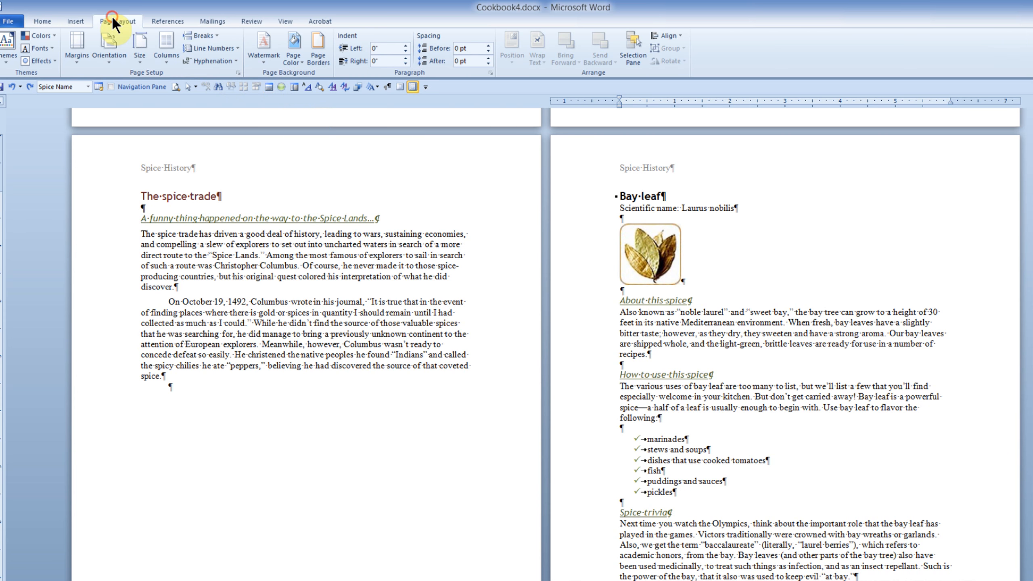
left_click(213, 35)
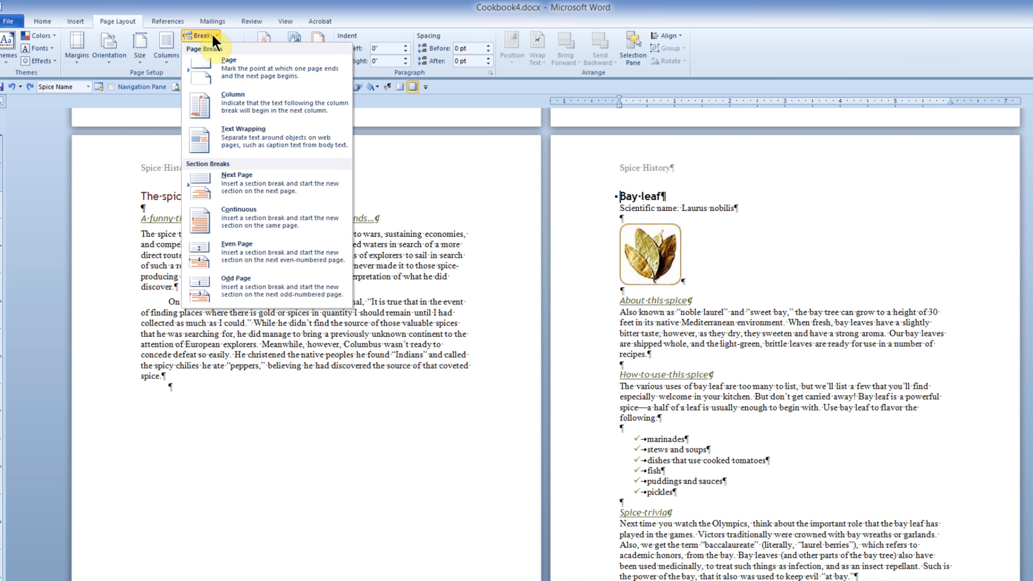
left_click(242, 181)
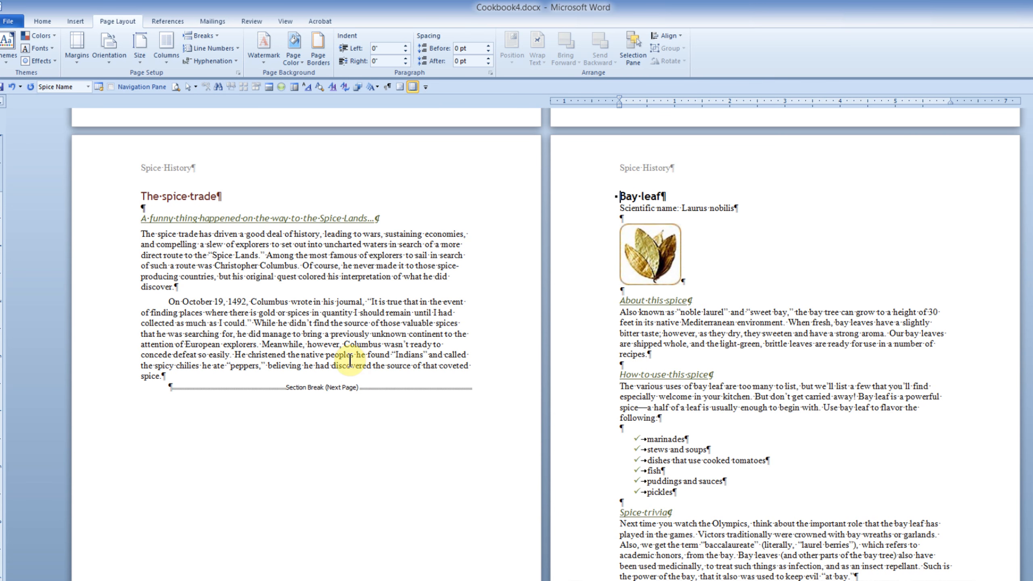
- Turn off the Section 4 header's link to the previous section and replace its text with "Spice Descriptions"
scroll(350, 358, "up", 2)
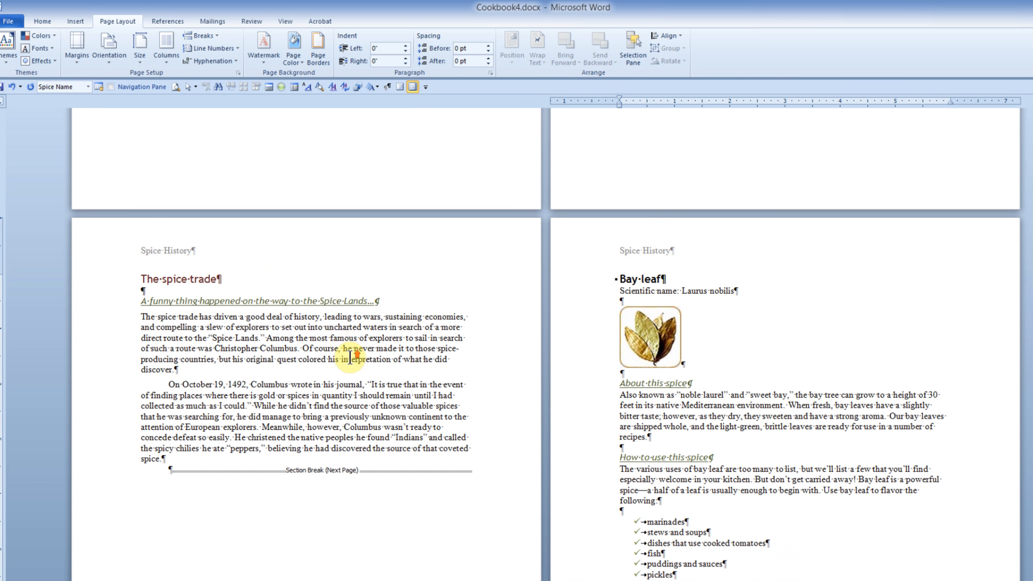
double_click(324, 236)
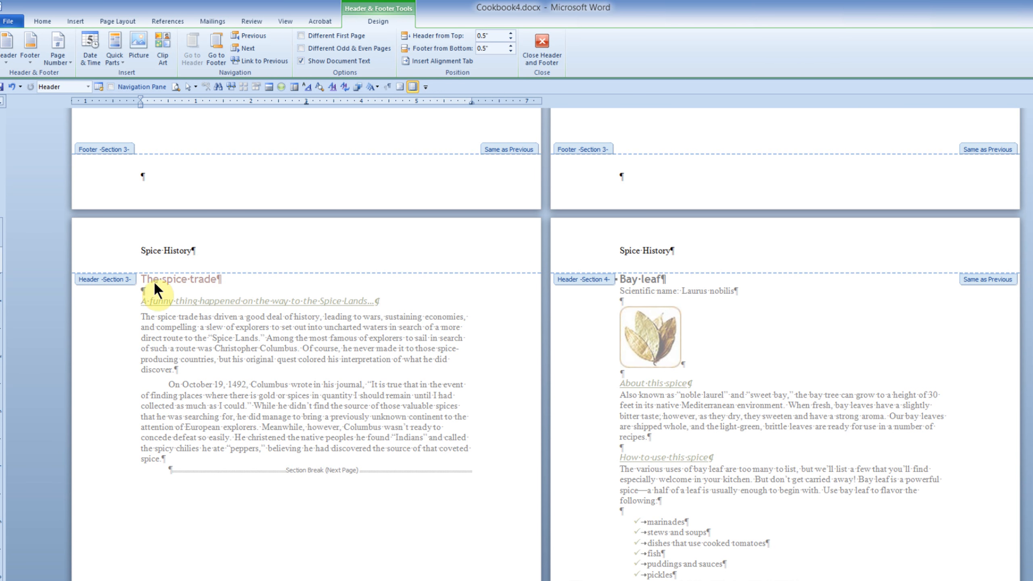
left_click(707, 286)
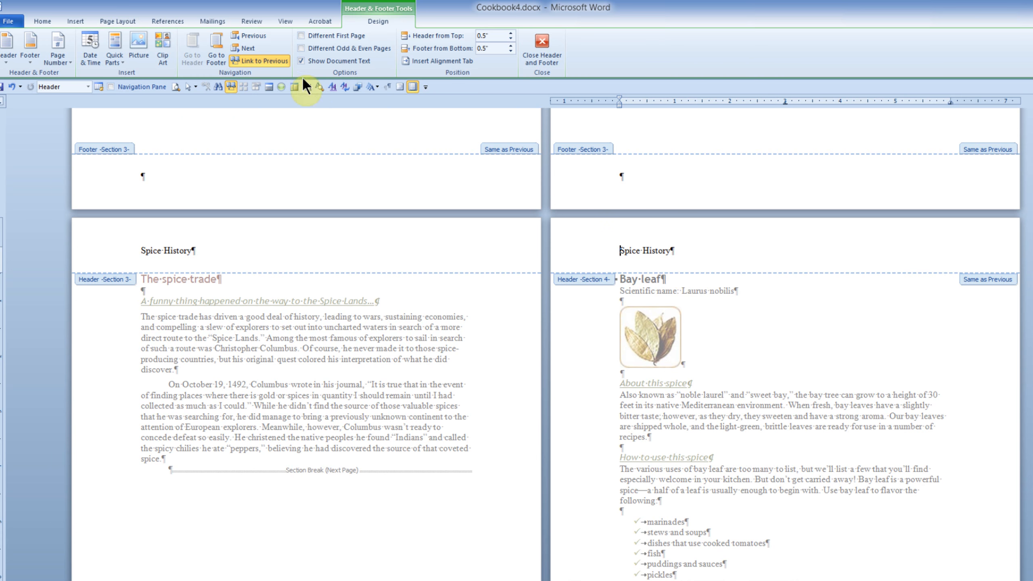
left_click(264, 57)
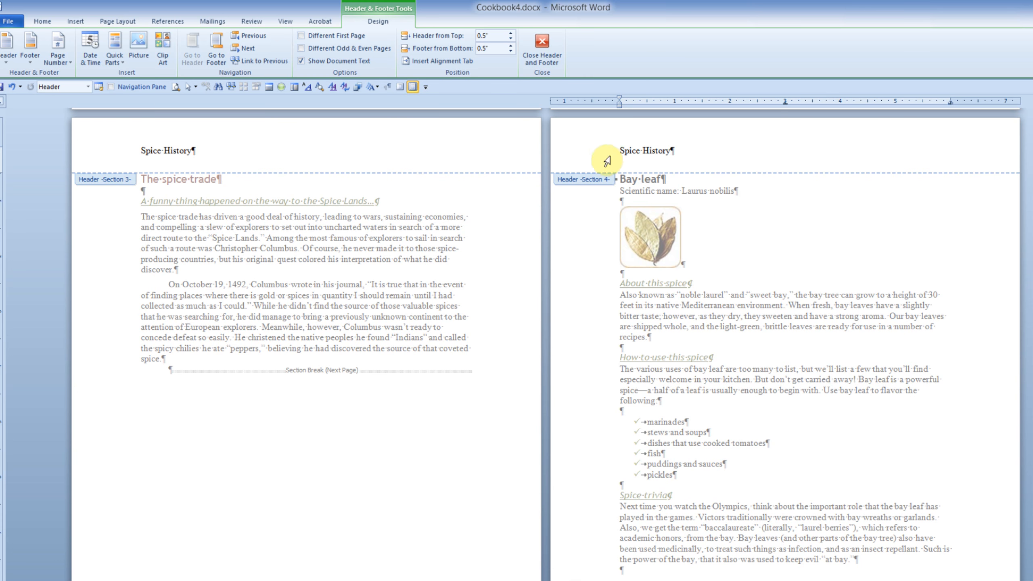
left_click_drag(606, 152, 691, 154)
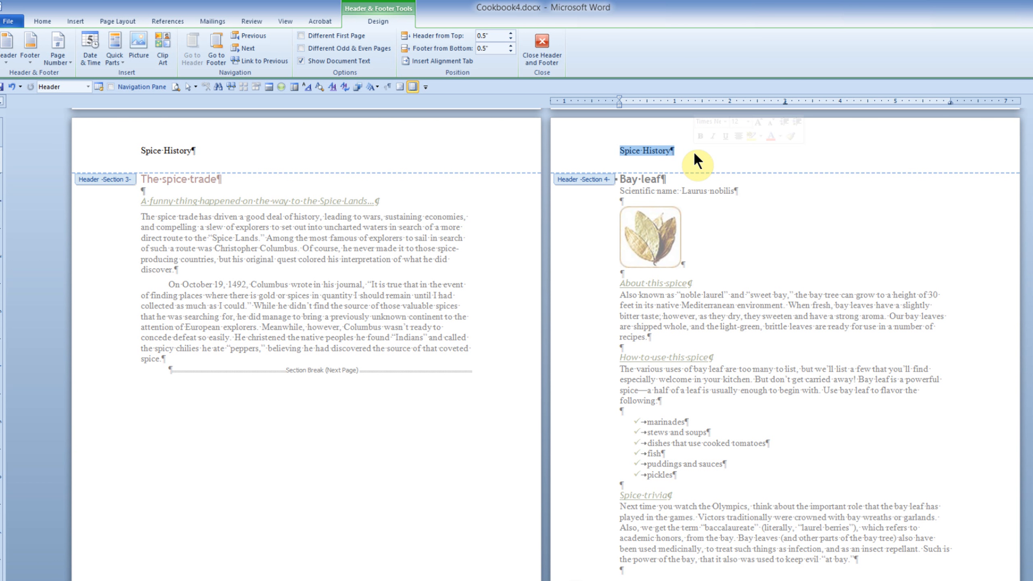
type("Spice Description")
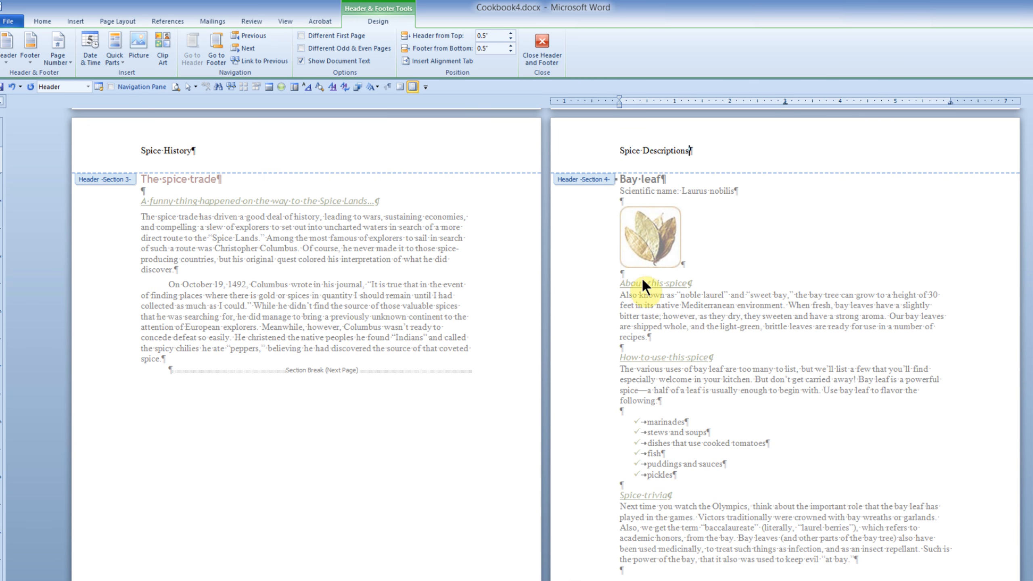
double_click(639, 295)
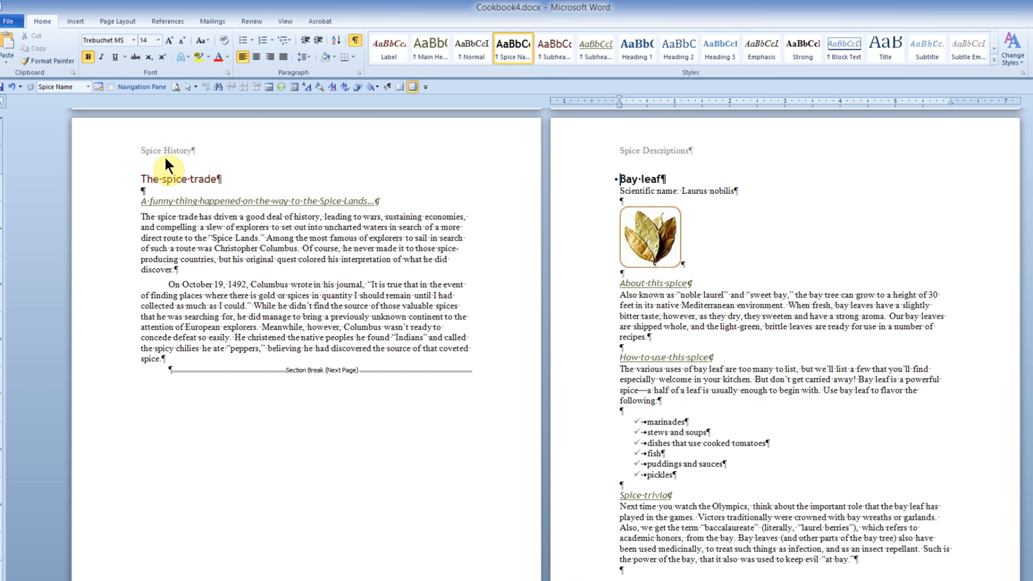
- Examine the headers from the Bay leaf page through the recipe pages, checking which section the recipes' header belongs to
scroll(710, 272, "down", 1)
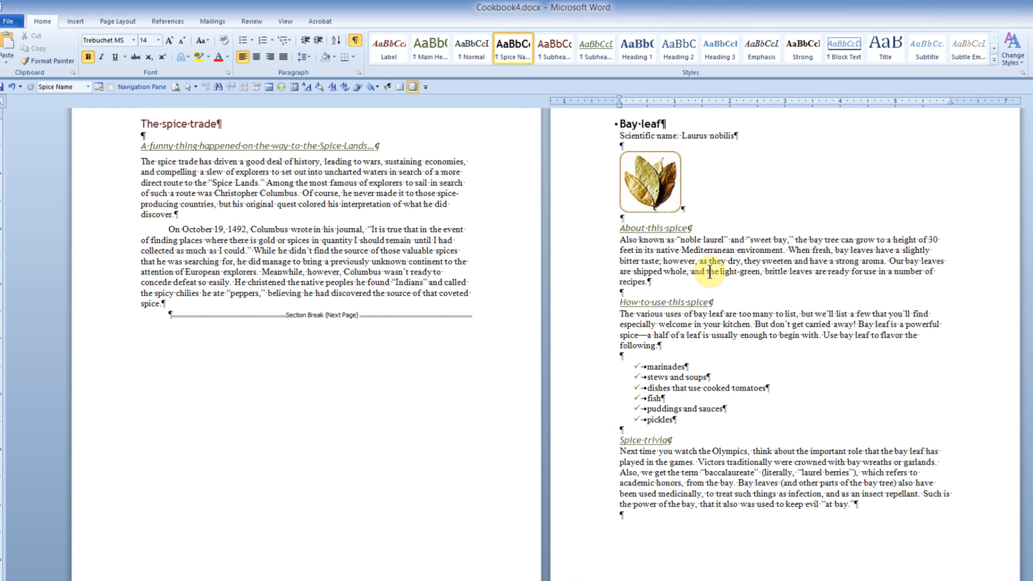
scroll(709, 272, "up", 1)
scroll(744, 287, "down", 8)
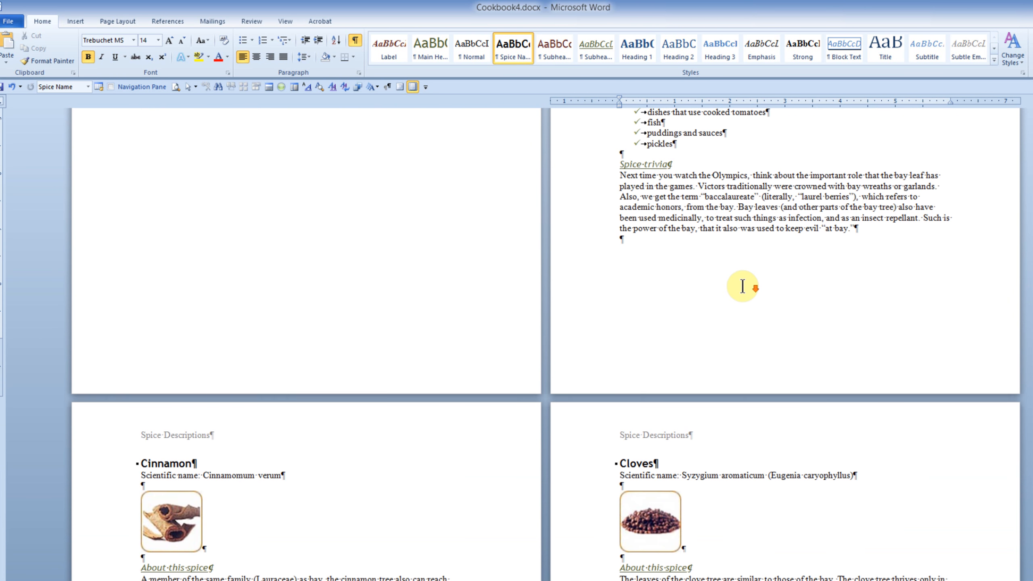
scroll(743, 286, "down", 5)
scroll(743, 260, "up", 4)
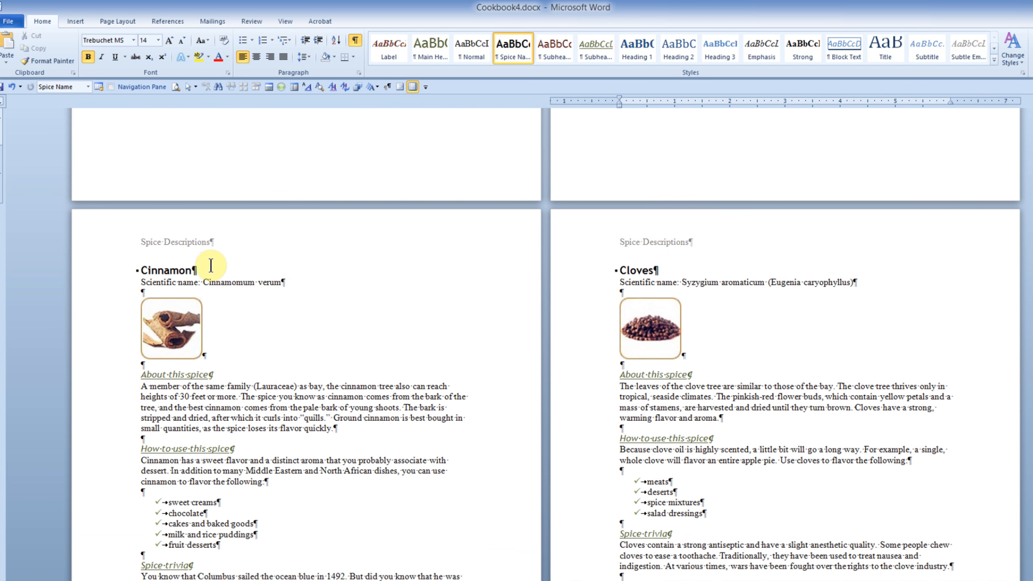
scroll(671, 273, "down", 9)
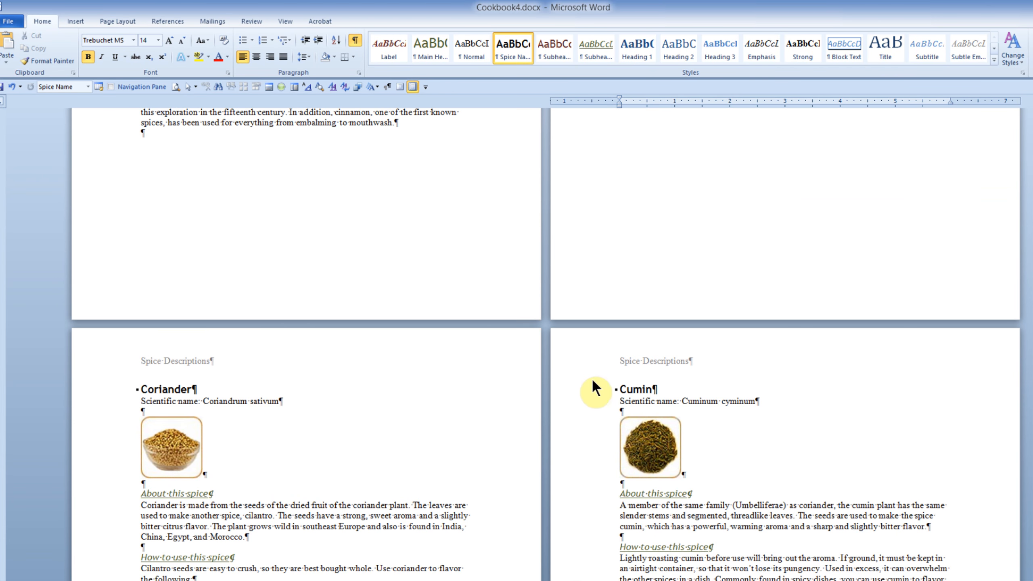
scroll(593, 386, "down", 7)
scroll(589, 385, "down", 15)
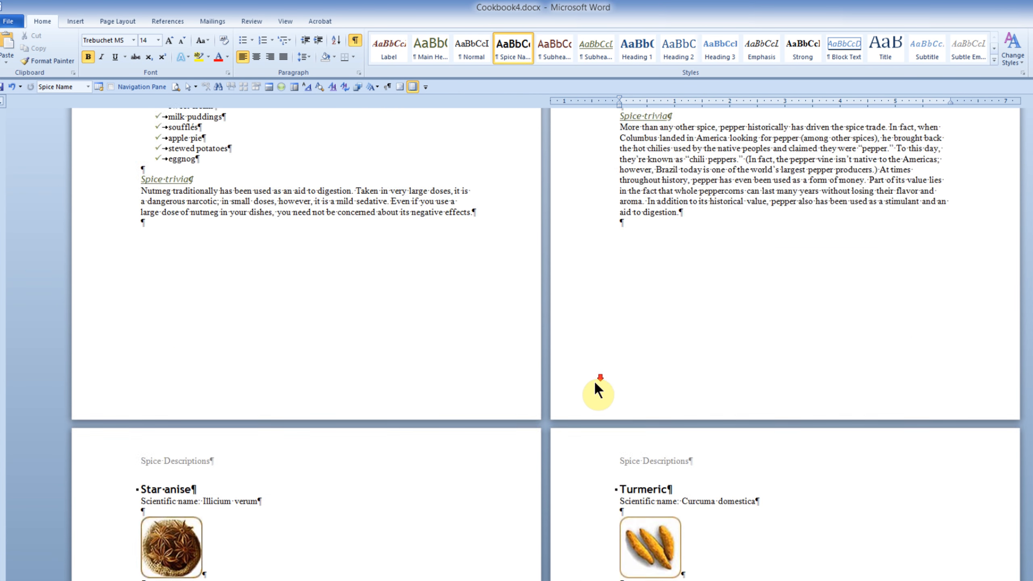
scroll(592, 386, "down", 9)
scroll(595, 387, "up", 8)
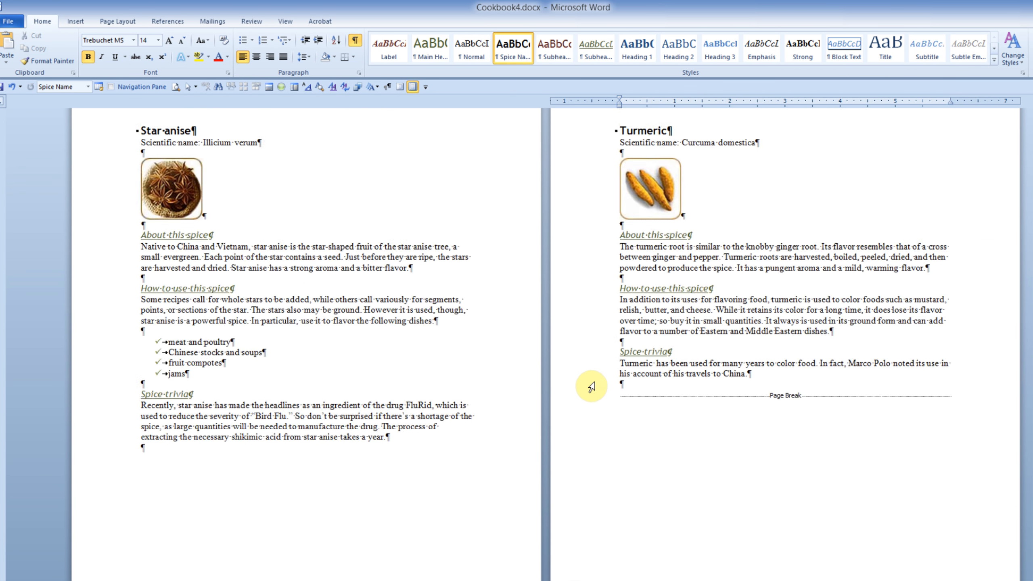
scroll(595, 346, "down", 19)
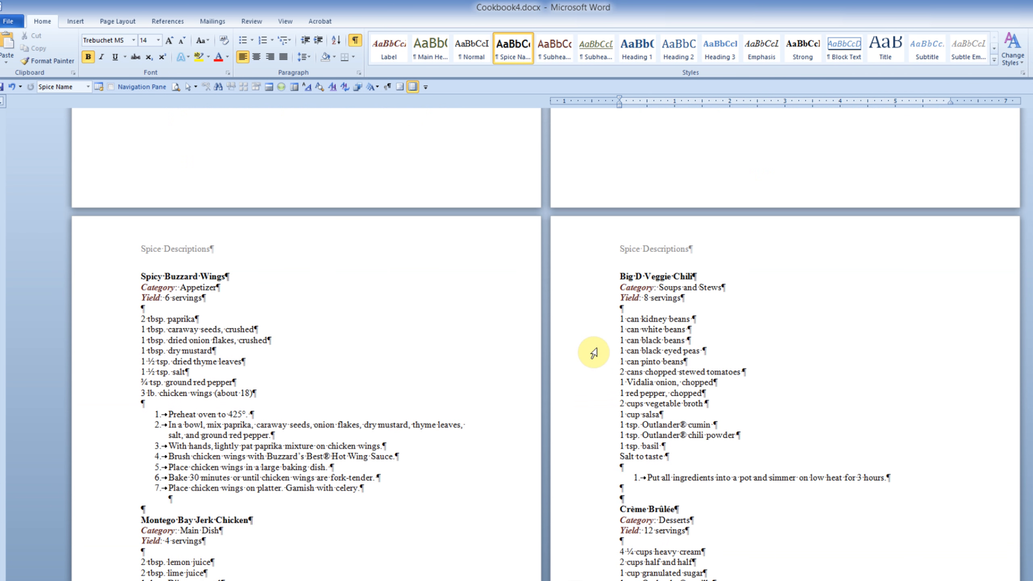
scroll(594, 353, "up", 18)
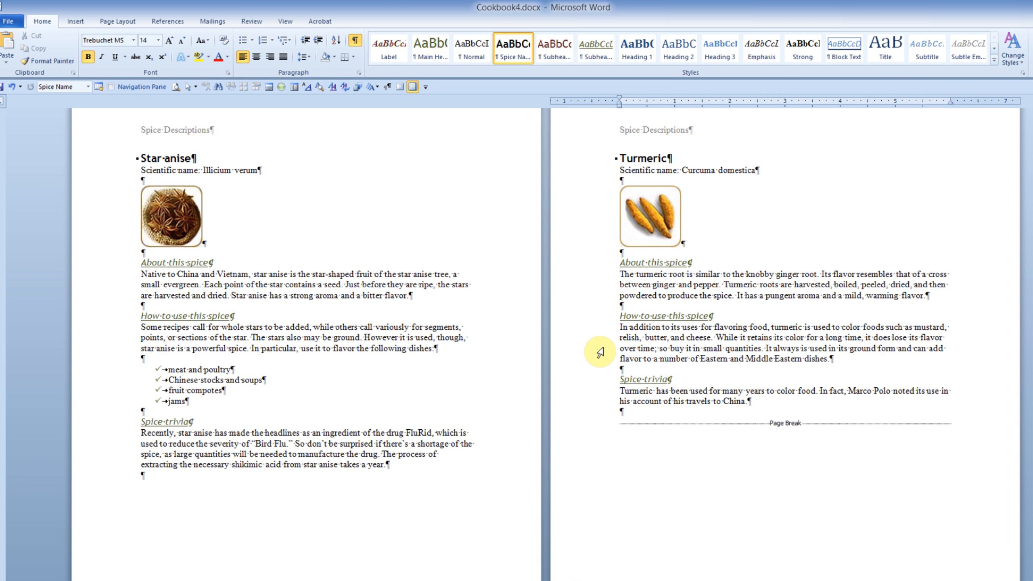
scroll(599, 357, "down", 8)
scroll(599, 356, "down", 10)
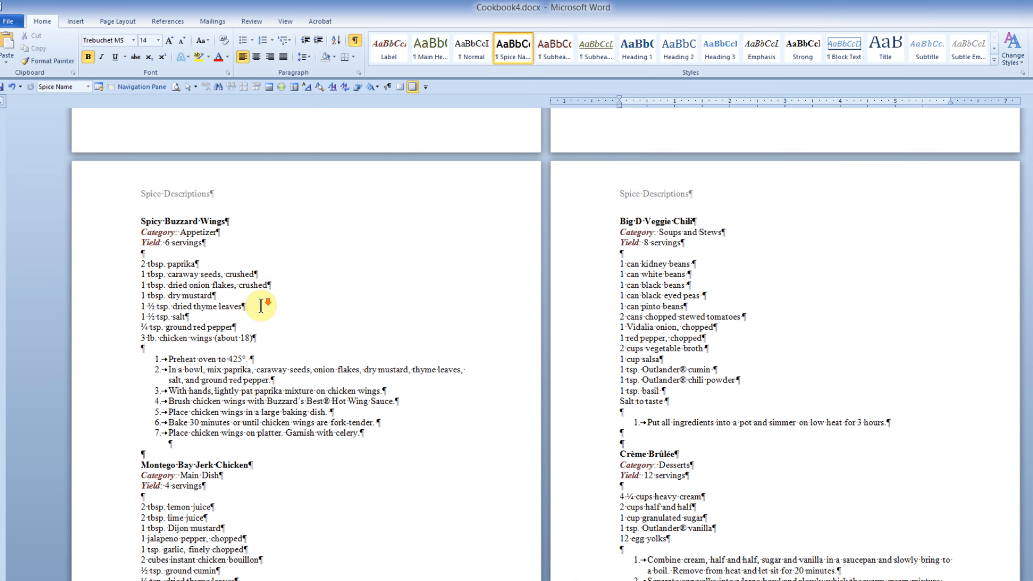
double_click(194, 165)
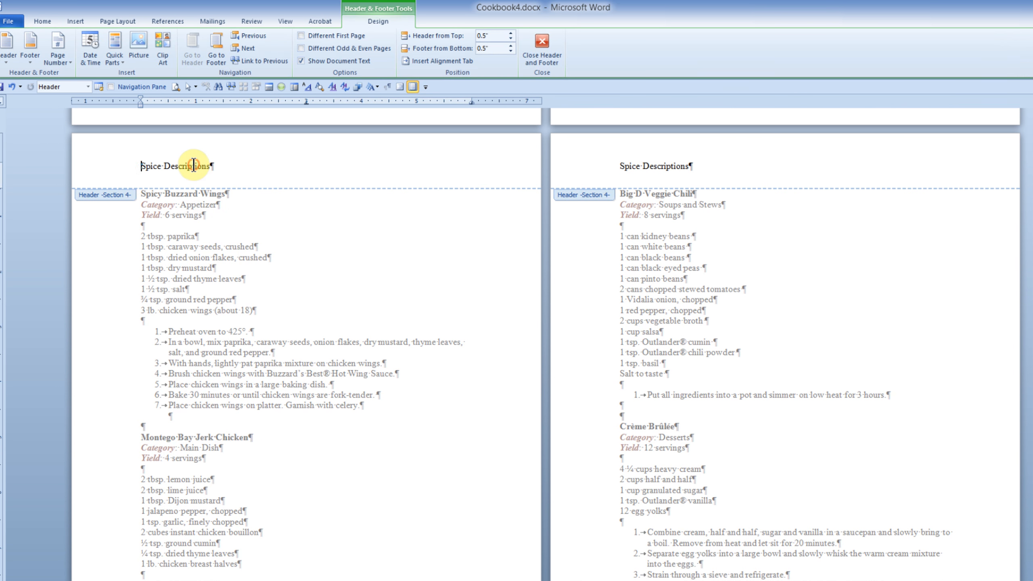
double_click(190, 210)
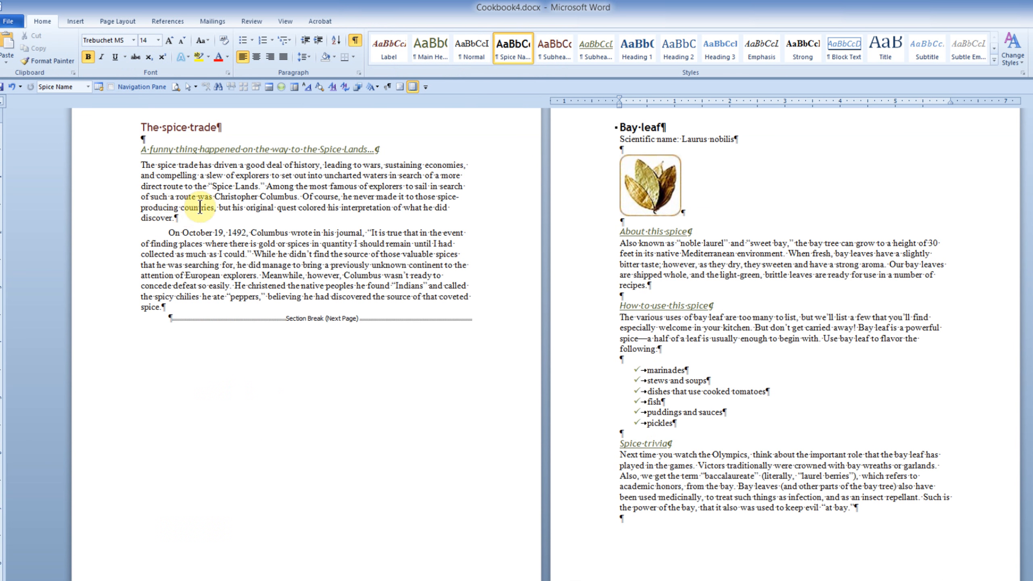
- Insert a Next Page section break directly before the "Spicy Buzzard Wings" recipe and check its placement after the Turmeric text
left_click(141, 283)
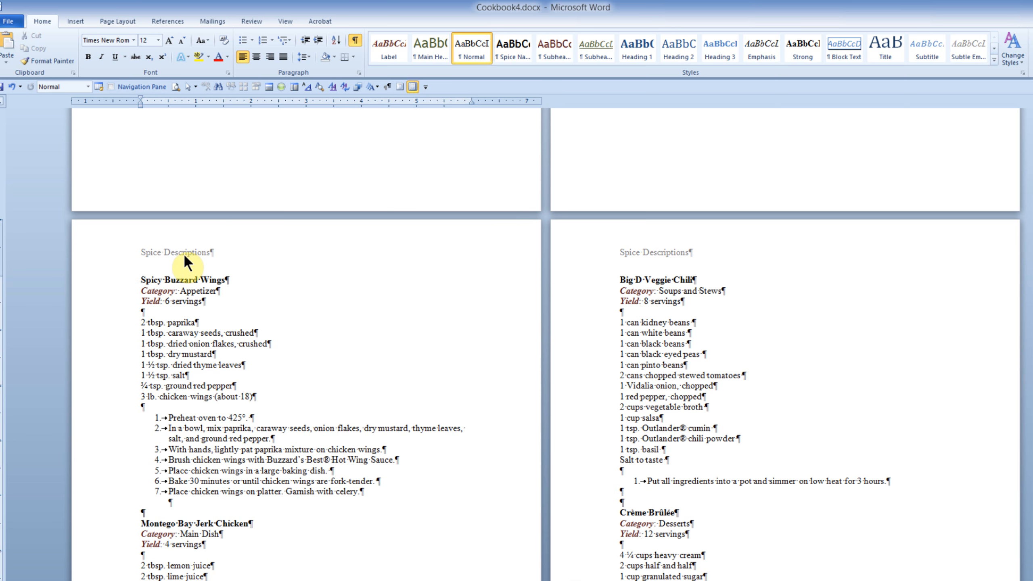
left_click(115, 22)
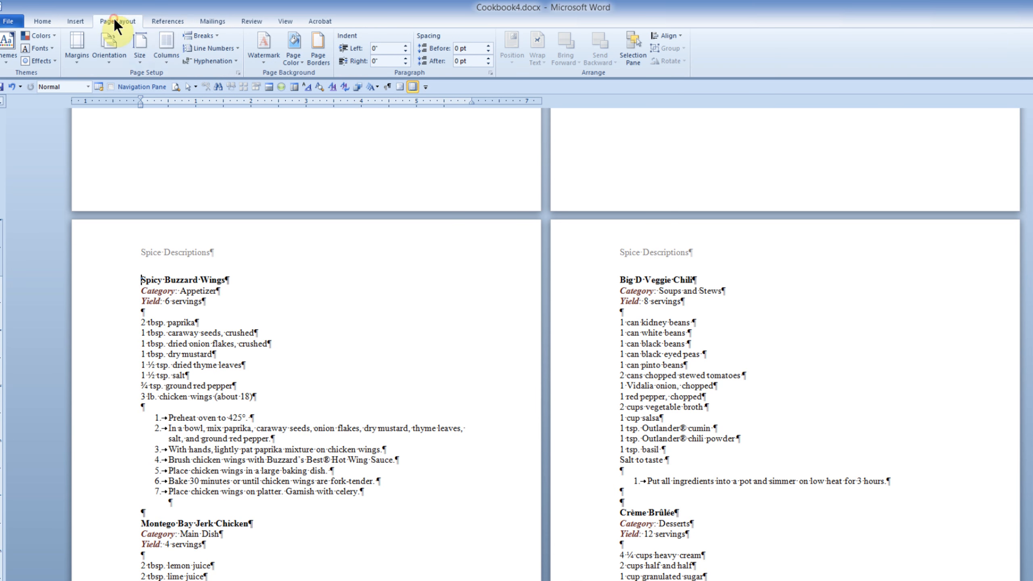
left_click(201, 36)
left_click(240, 176)
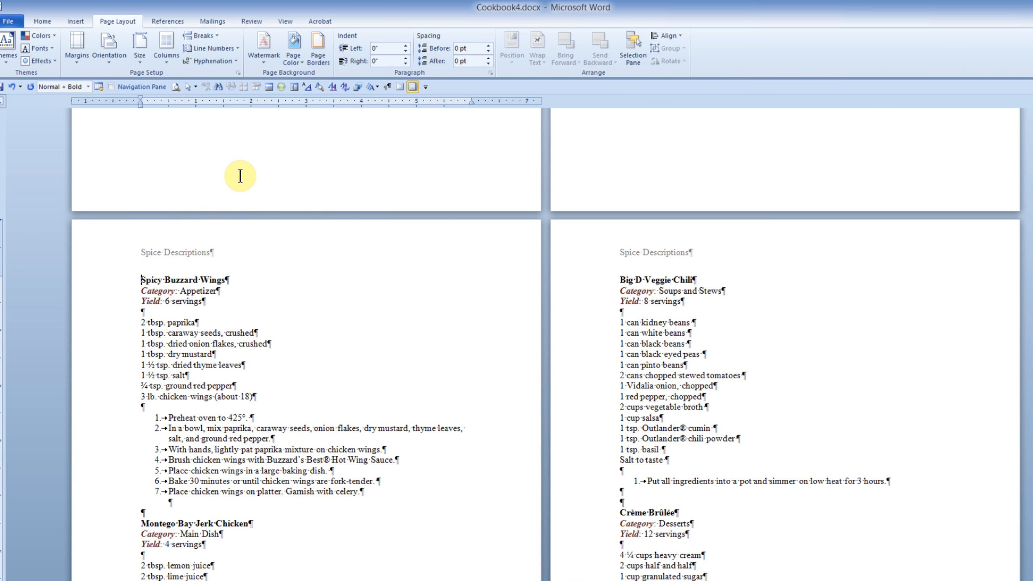
scroll(325, 224, "up", 10)
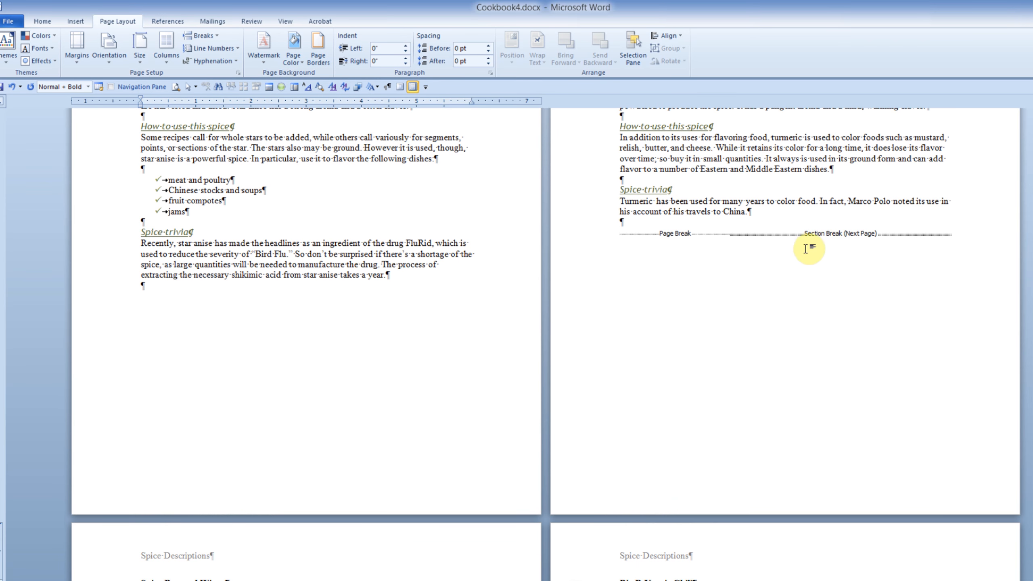
scroll(757, 256, "down", 6)
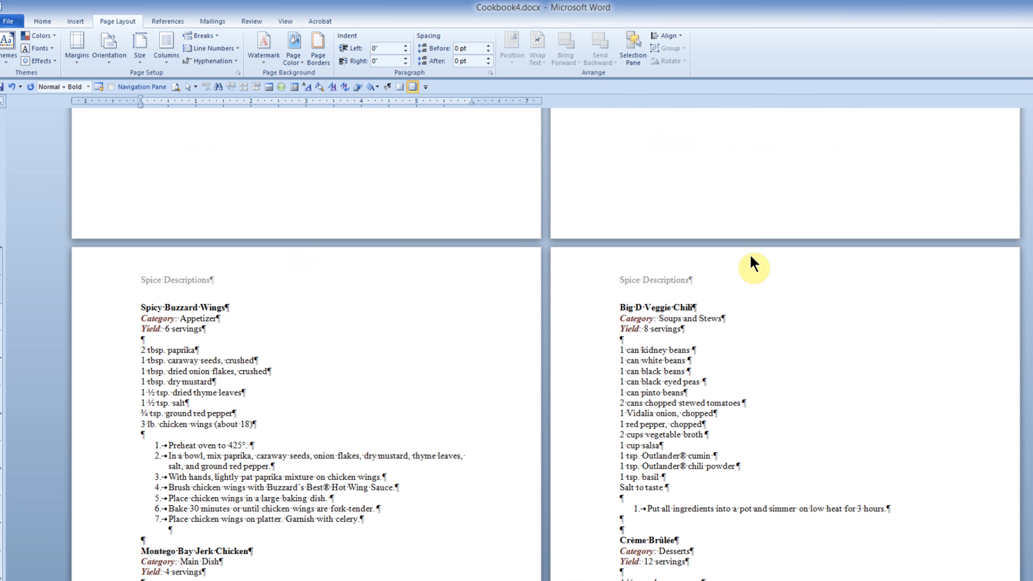
- Unlink the Section 5 header from the previous section, replace its text with "Recipes", and compare it with the preceding section's headers
double_click(207, 278)
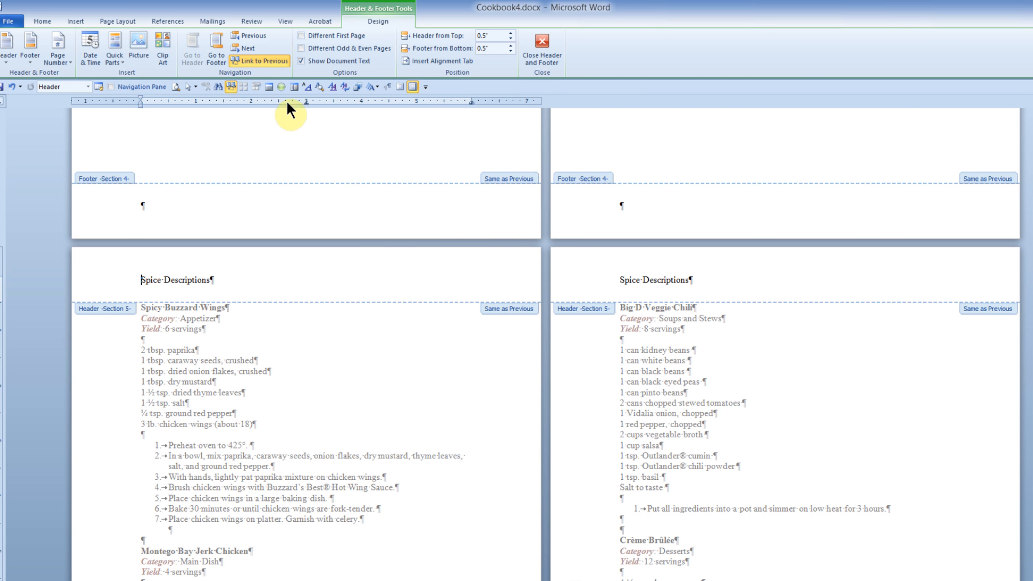
left_click(256, 61)
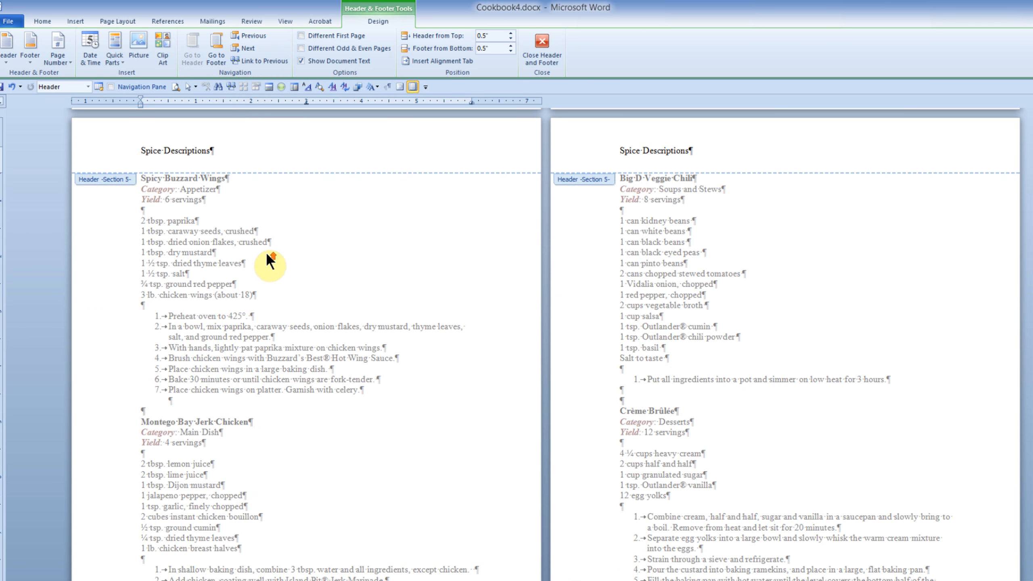
left_click_drag(137, 288, 303, 289)
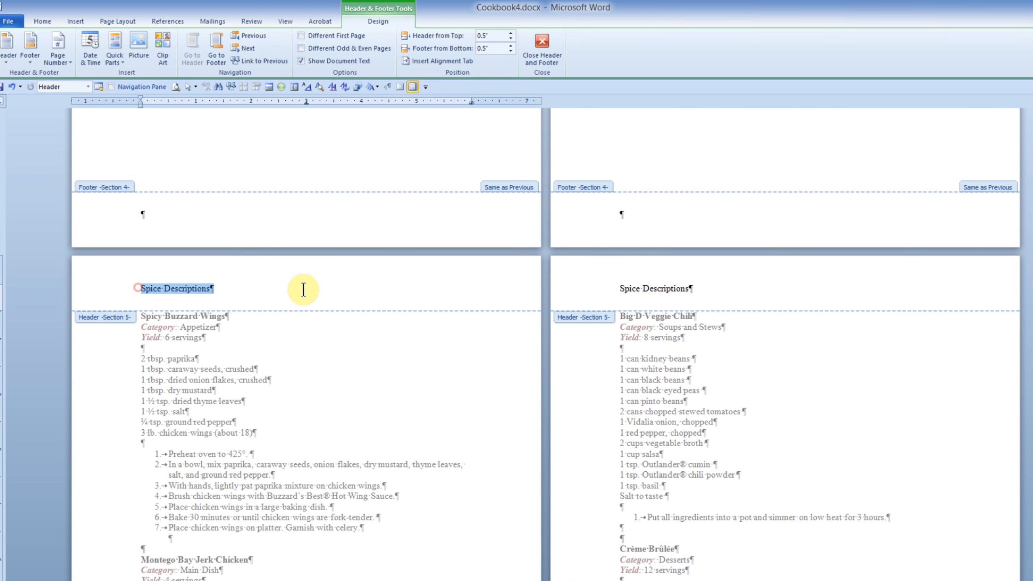
type("Recipes¶")
double_click(244, 409)
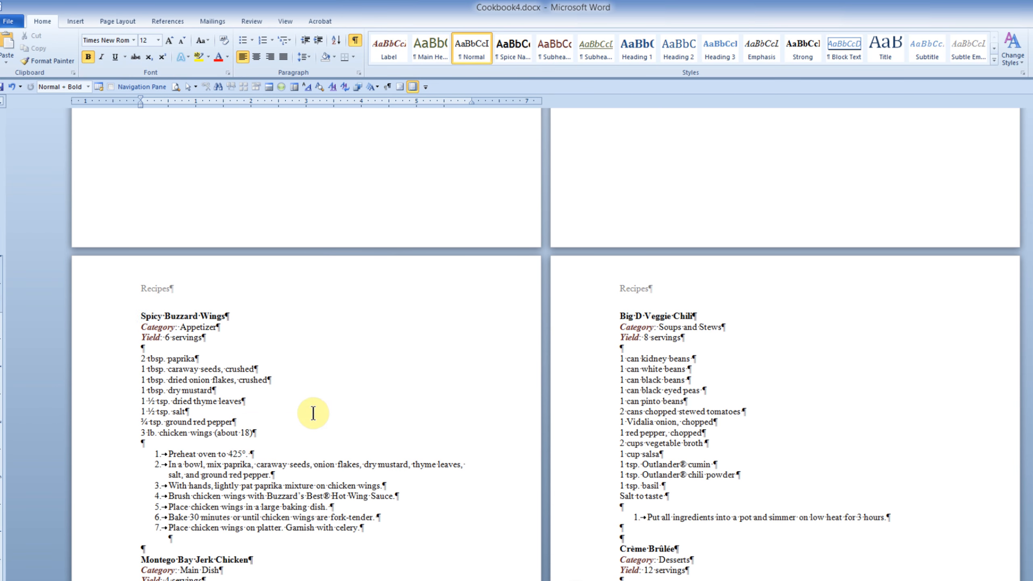
scroll(311, 415, "up", 10)
scroll(317, 416, "up", 10)
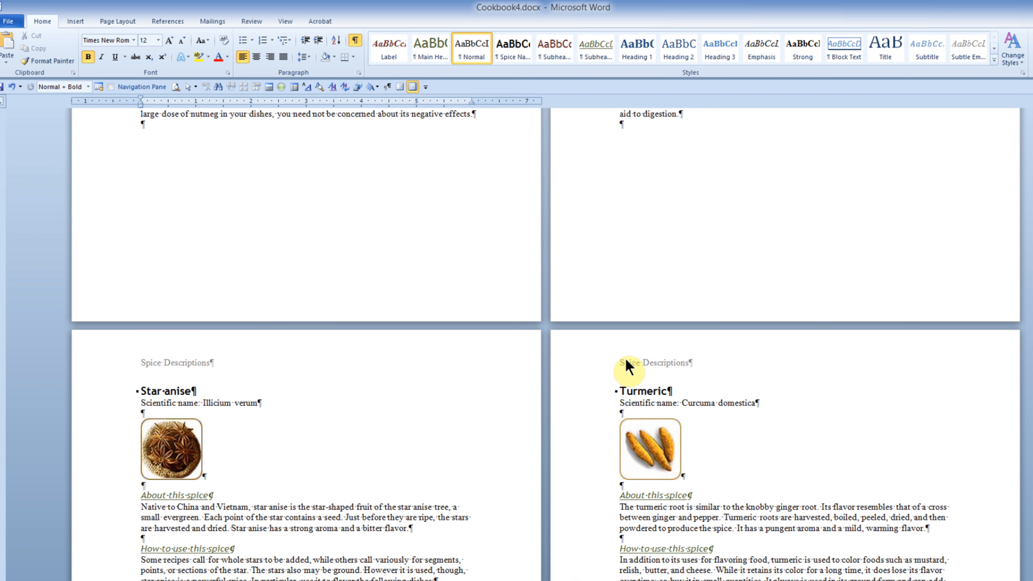
scroll(596, 387, "down", 18)
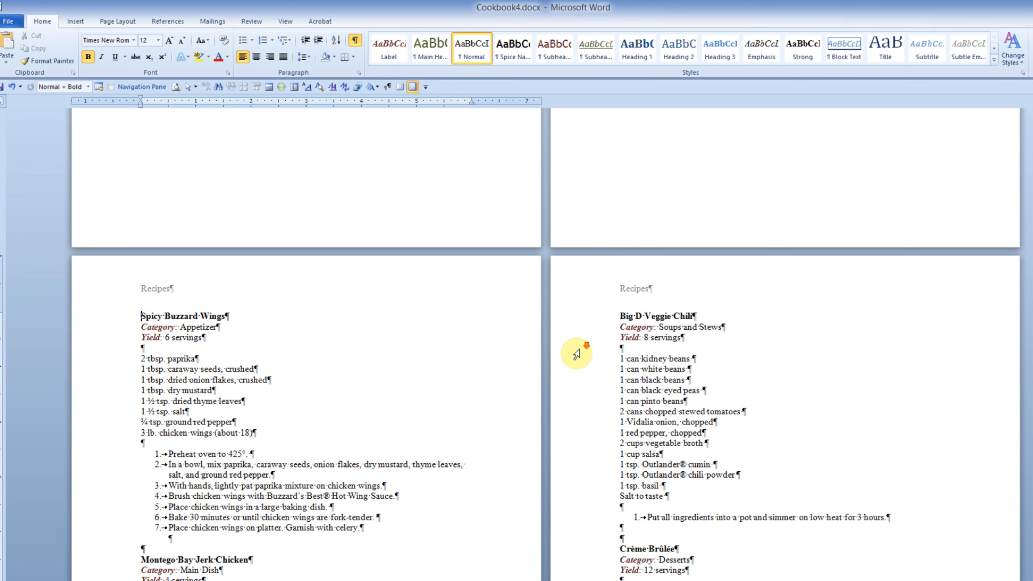
- Examine the headers on the recipe pages from "Spicy Buzzard Wings" through "Wasabi Pork Tenderloin"
scroll(576, 354, "down", 12)
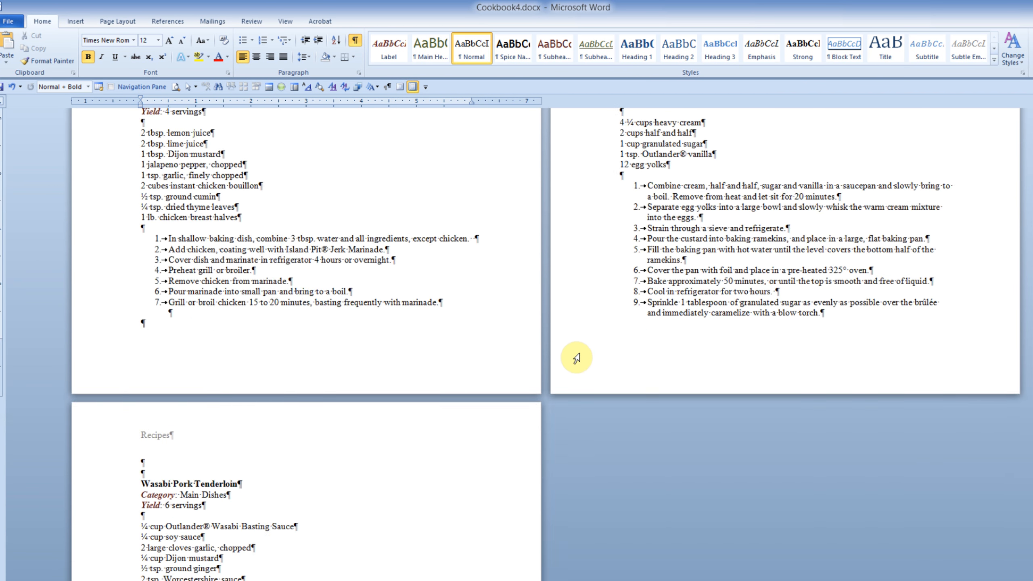
key("ctrl+z")
key("ctrl+z")
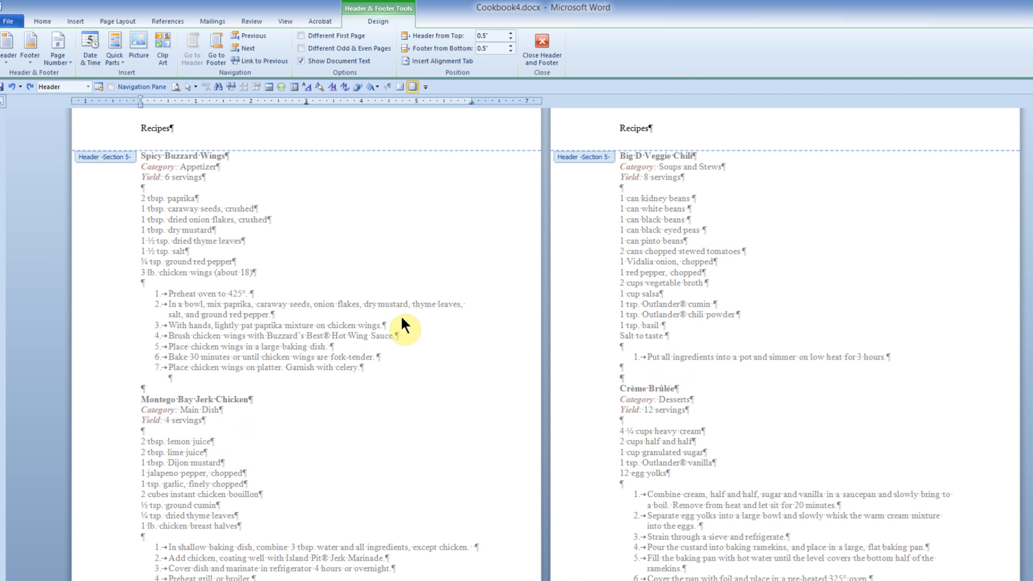
key("ctrl+y")
scroll(431, 297, "up", 15)
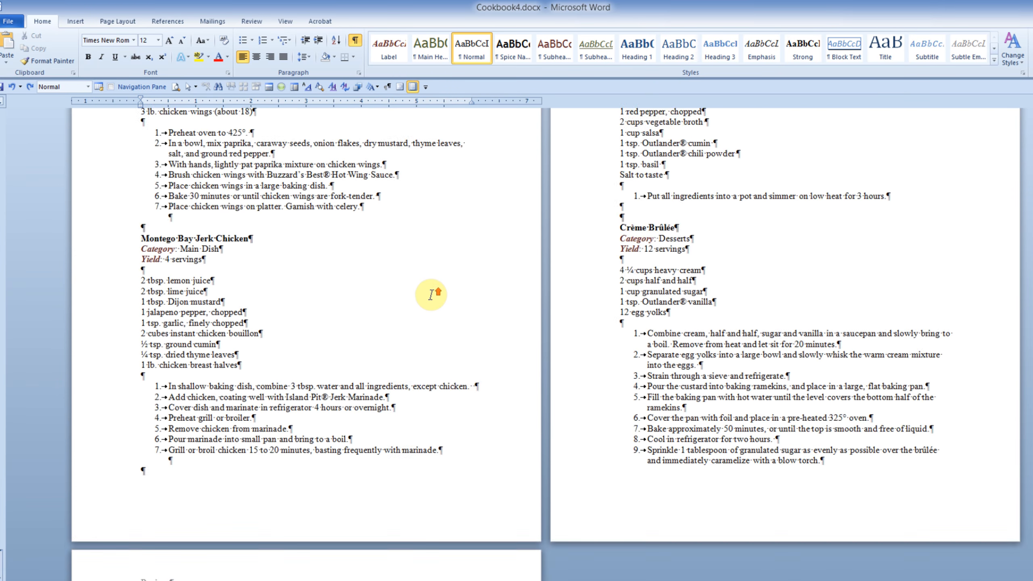
scroll(431, 294, "up", 14)
scroll(431, 301, "down", 11)
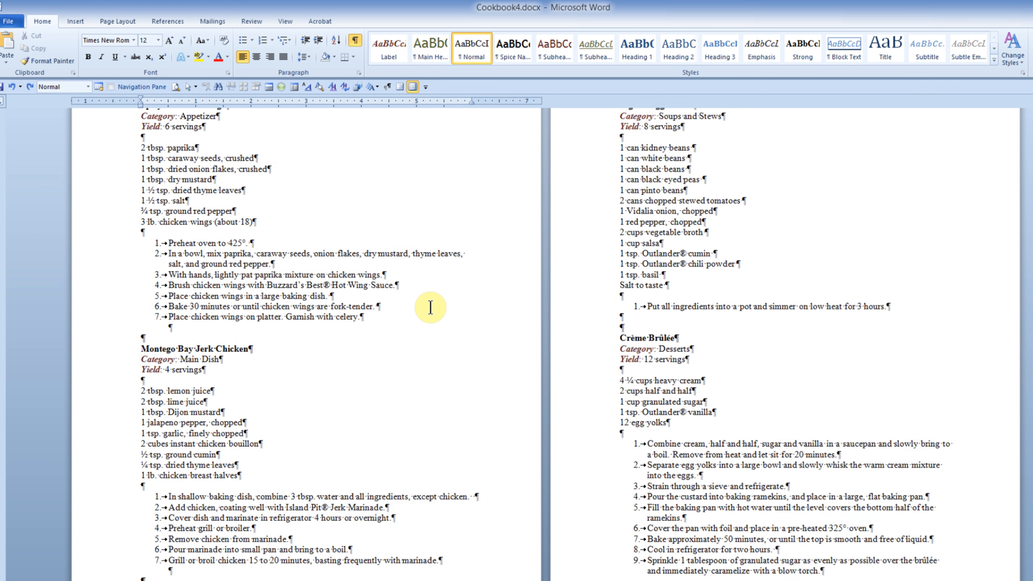
scroll(430, 307, "down", 3)
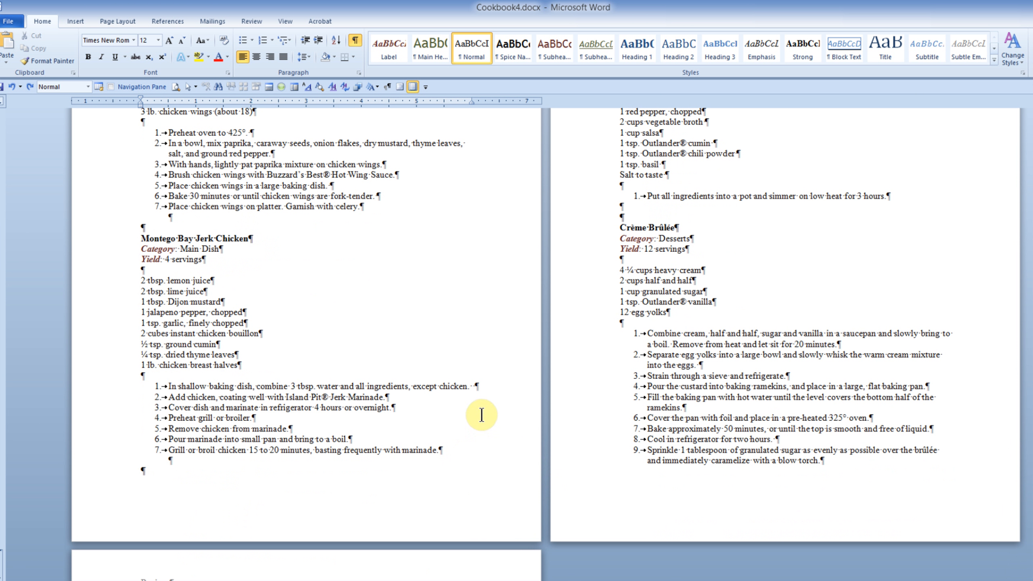
- Insert a Plain Number 2 page number at the bottom of the pages and check it in the recipe pages' footers
scroll(481, 415, "up", 1)
scroll(458, 405, "up", 2)
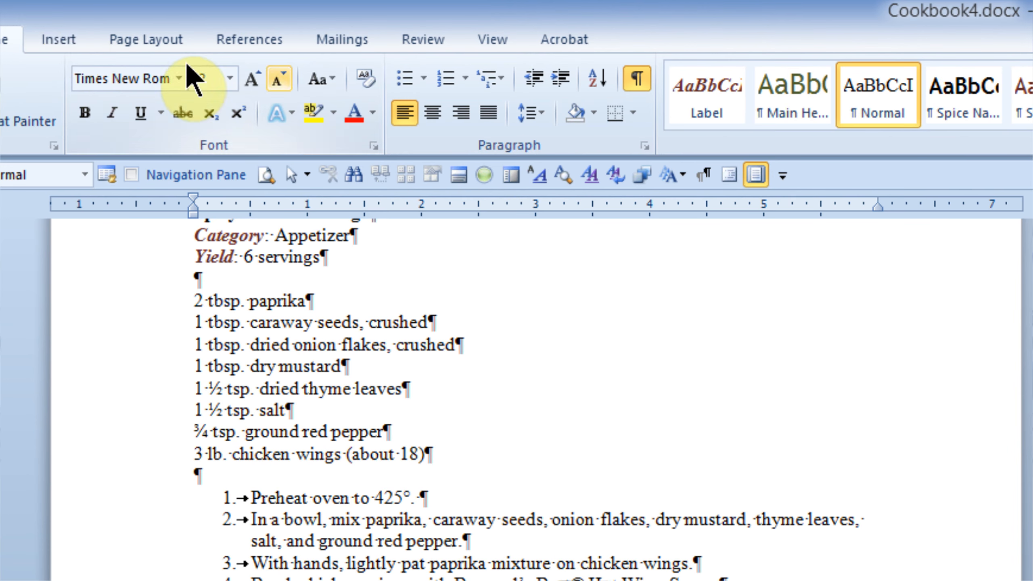
left_click(71, 33)
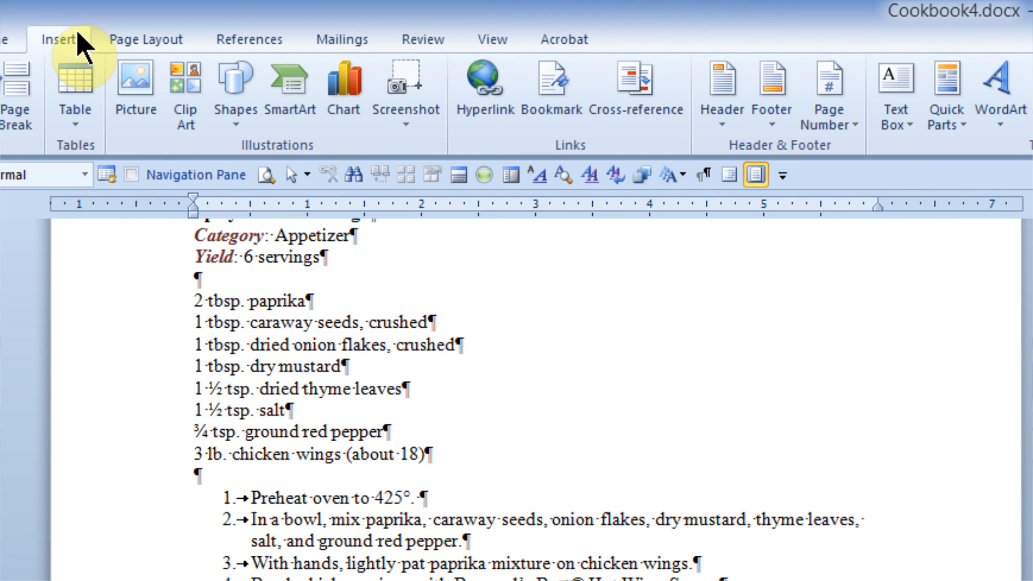
left_click(838, 112)
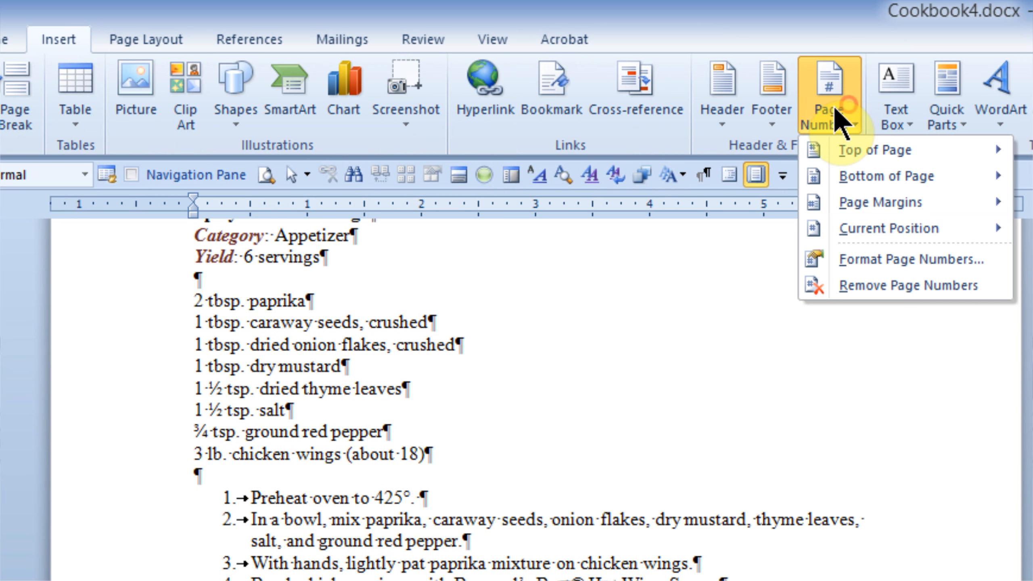
mouse_move(850, 176)
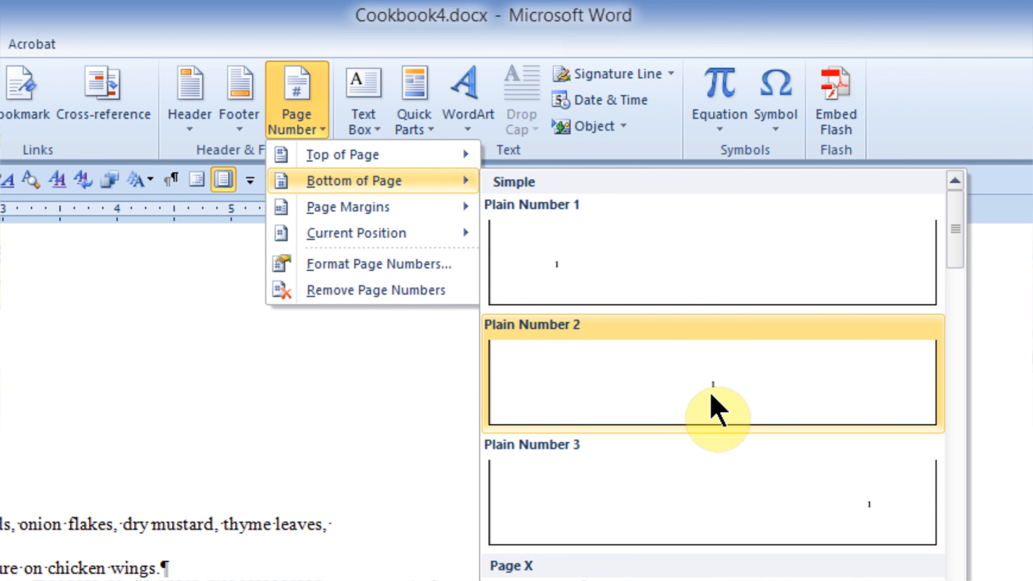
left_click(713, 393)
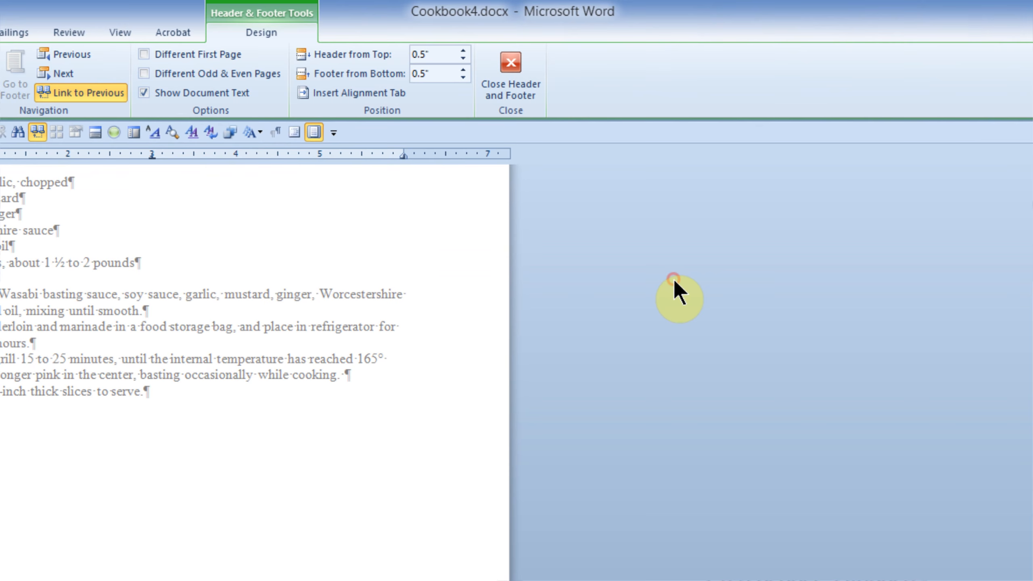
scroll(394, 394, "up", 10)
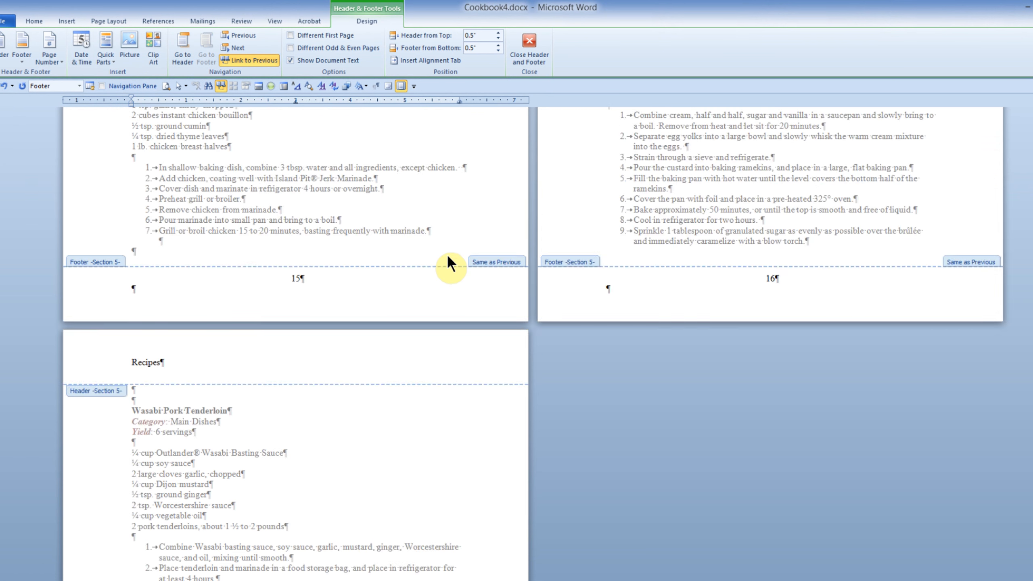
scroll(408, 269, "up", 6)
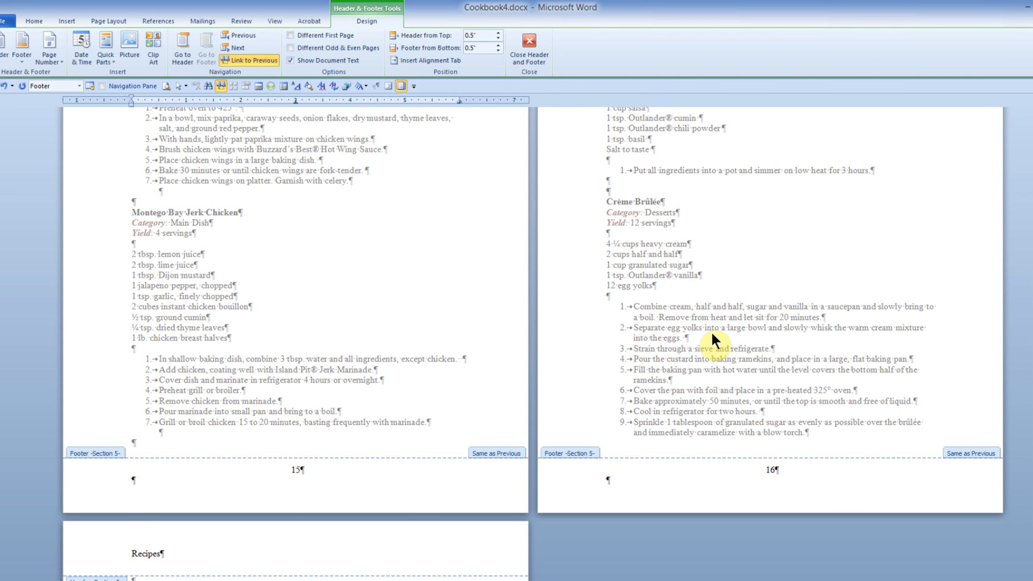
scroll(657, 305, "up", 10)
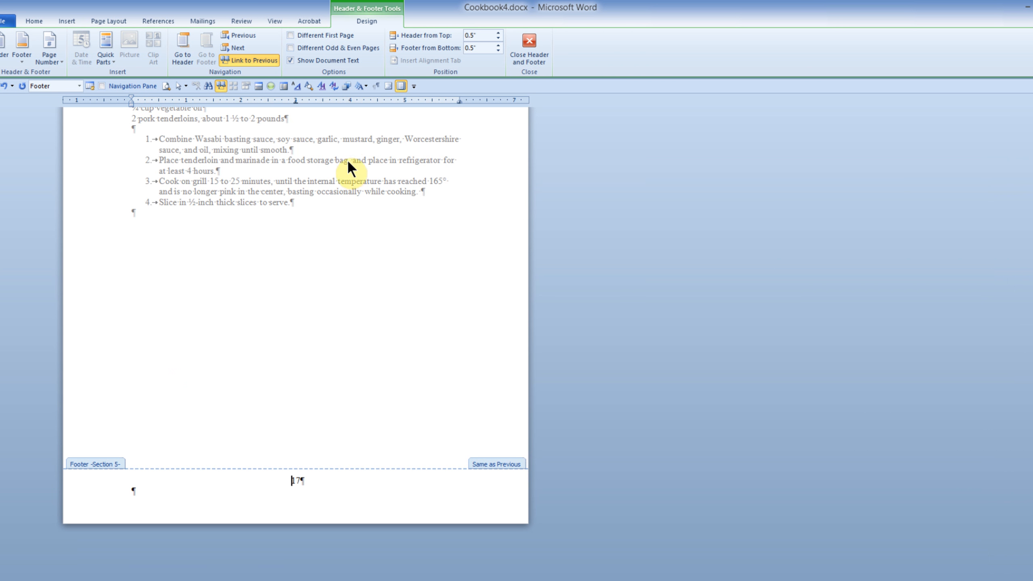
- Leave footer editing, return to the start of the document and check the page numbers on the chairman's letter and contents pages
double_click(347, 159)
type(",")
key("ctrl+Home")
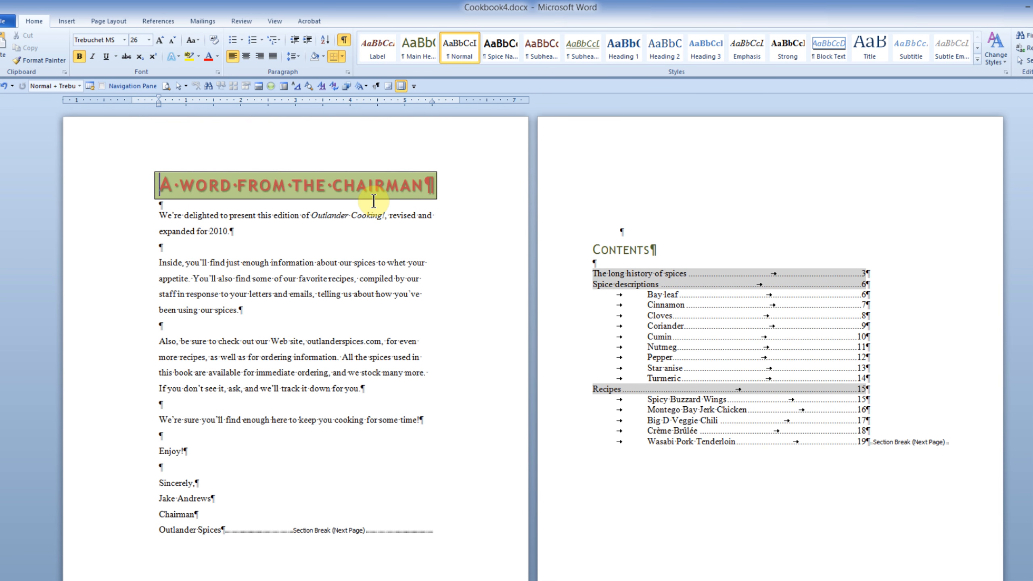
scroll(346, 220, "down", 5)
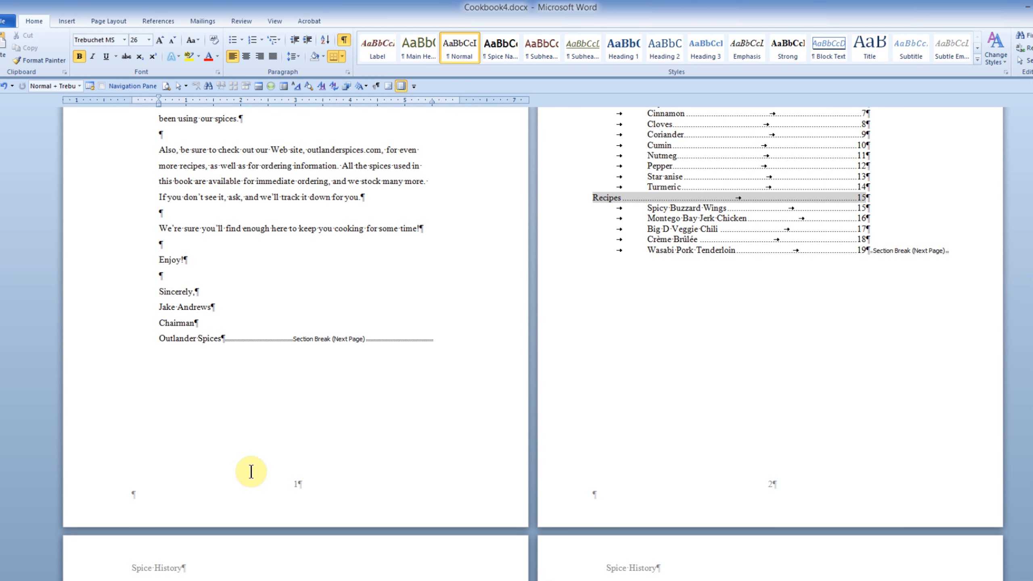
scroll(377, 320, "up", 3)
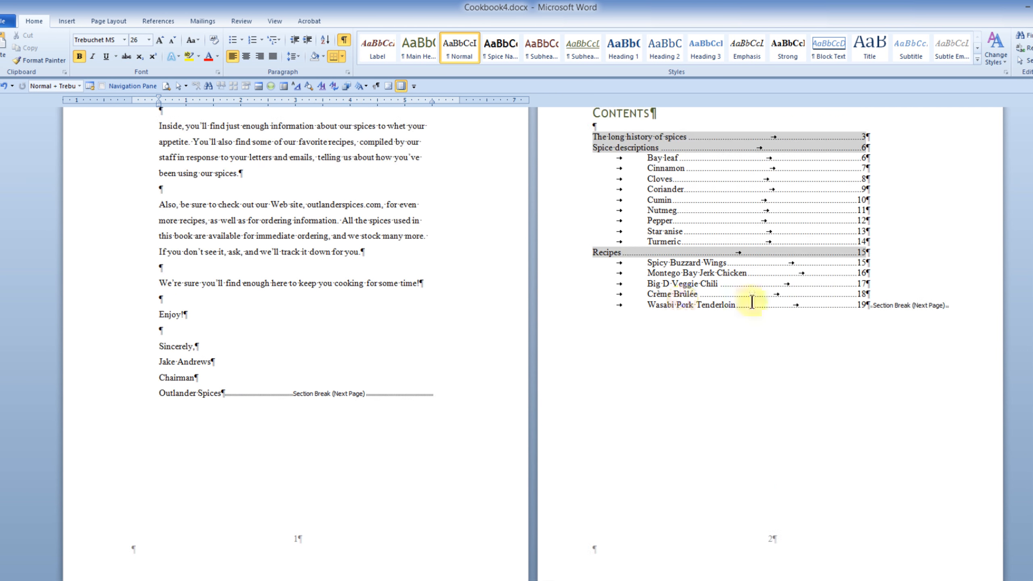
scroll(738, 319, "down", 15)
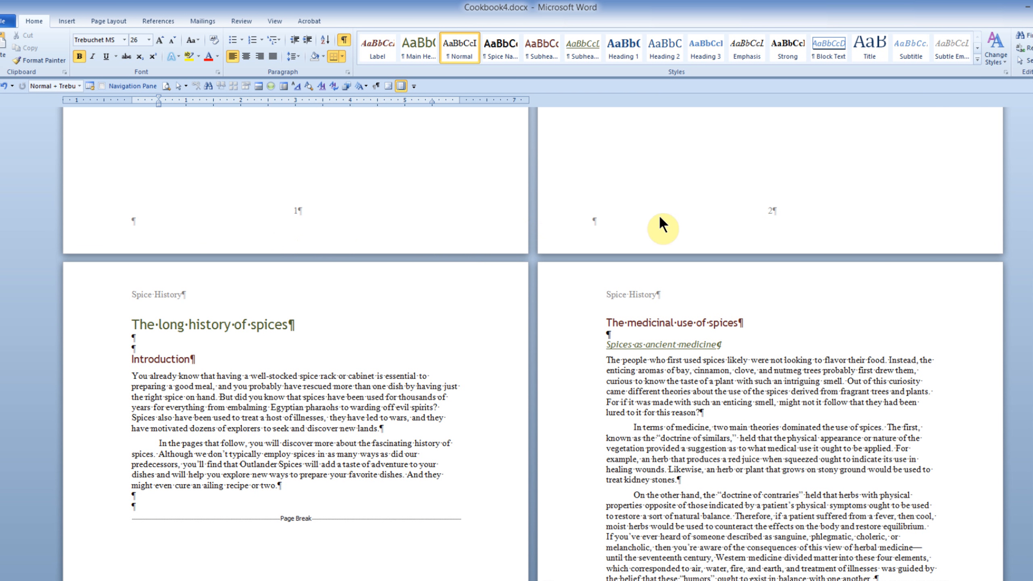
scroll(579, 213, "down", 3)
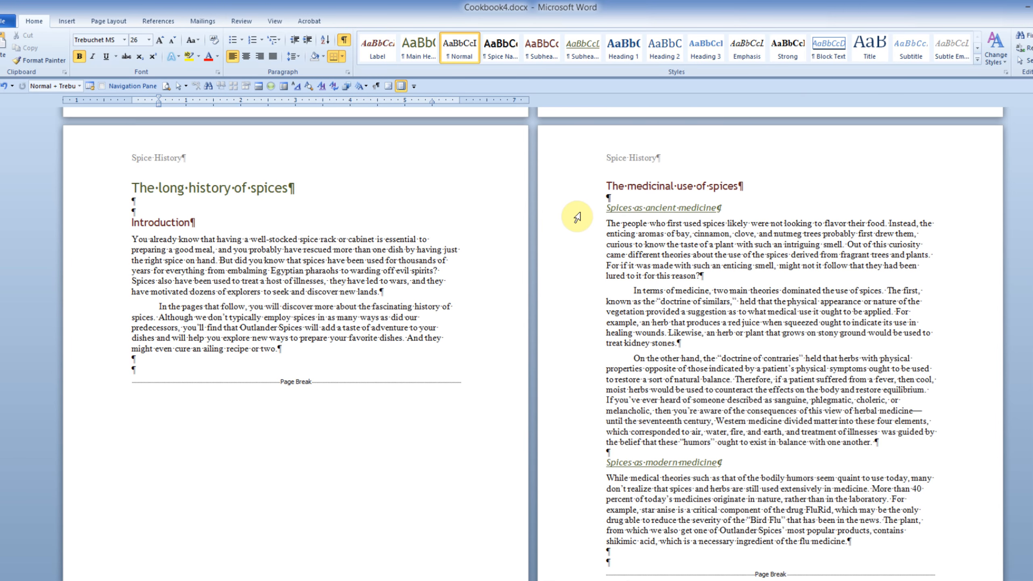
- Add the word "Page" before the number in the Section 3 footer and unlink that footer from the previous section
scroll(568, 206, "up", 1)
scroll(357, 233, "down", 8)
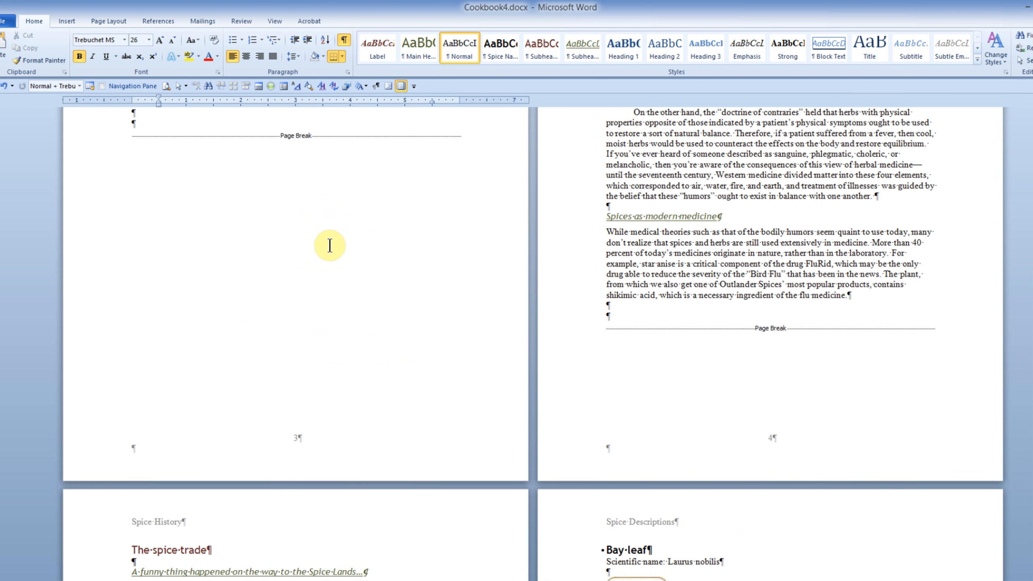
double_click(297, 360)
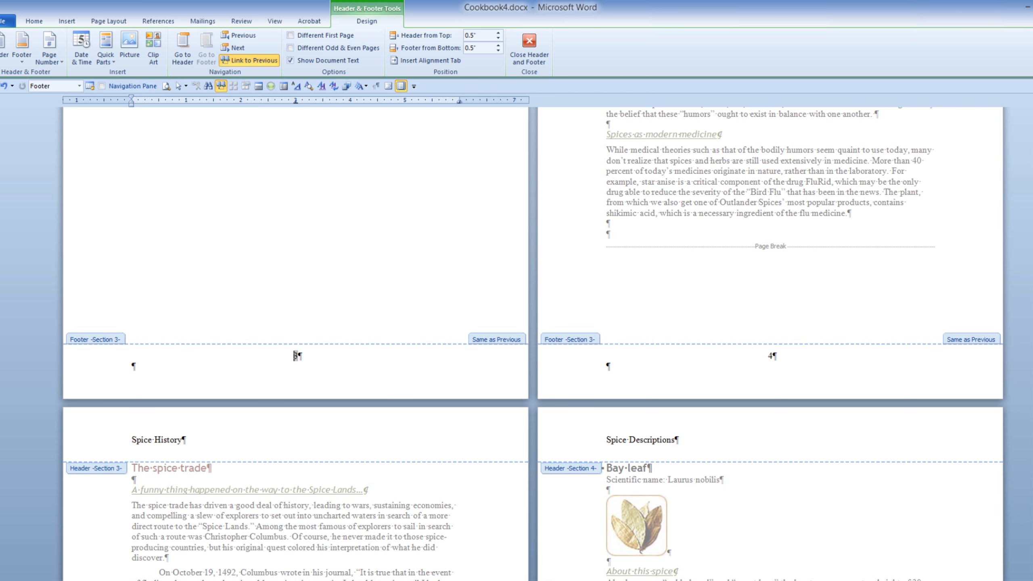
type("Page")
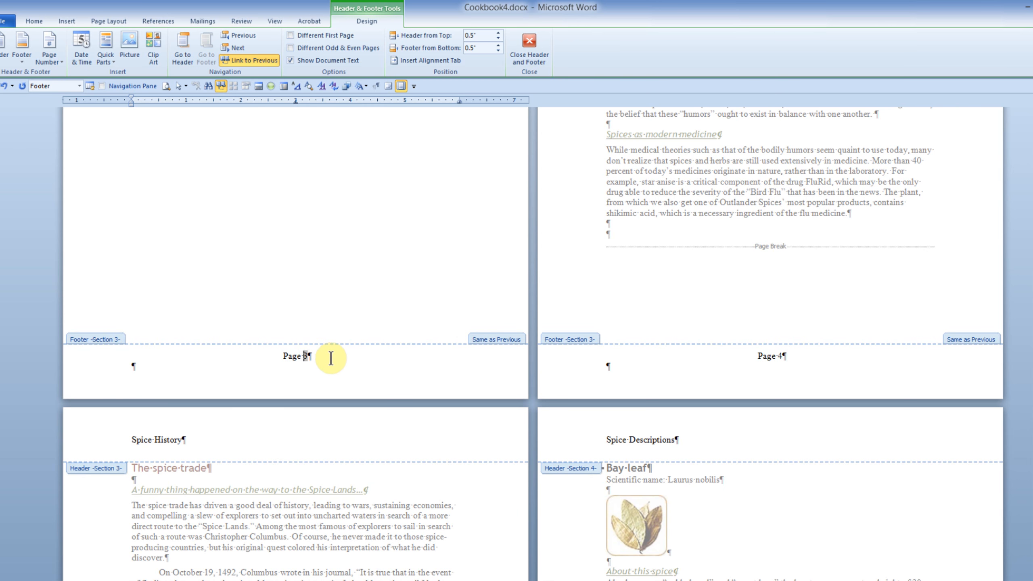
left_click(299, 358)
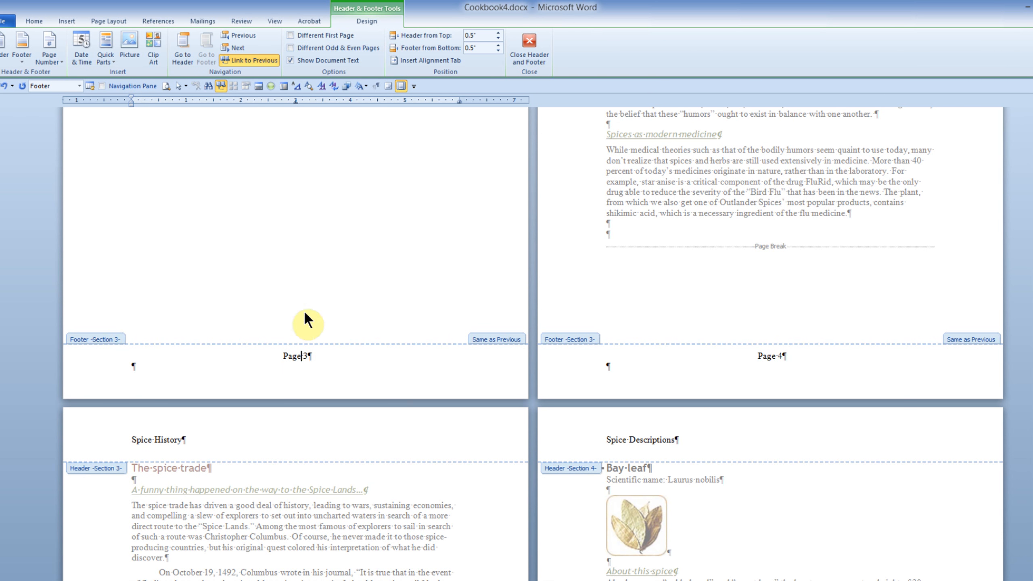
left_click(244, 61)
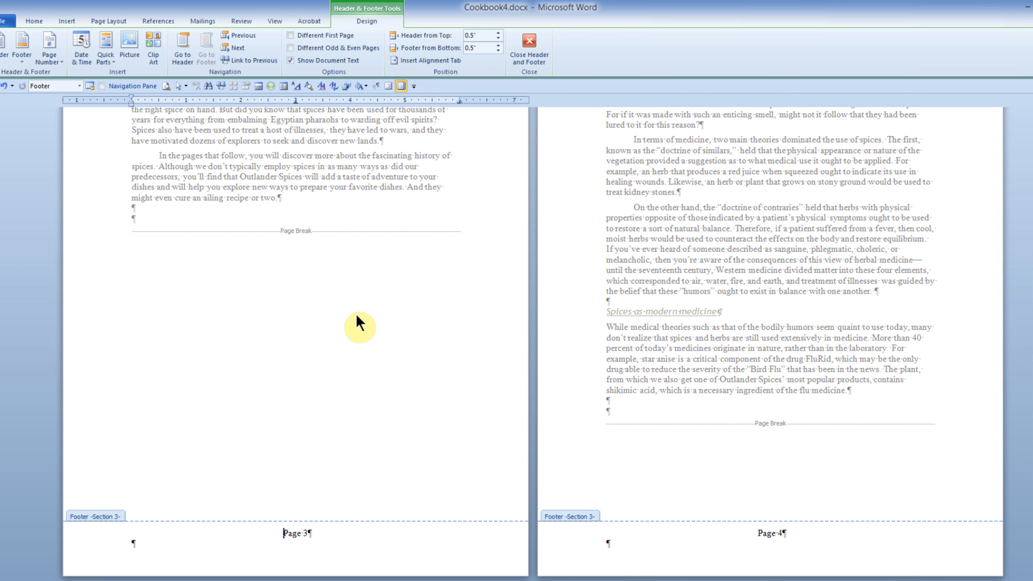
- Delete the page number text from the Section 2 footer below the table of contents
scroll(356, 317, "up", 15)
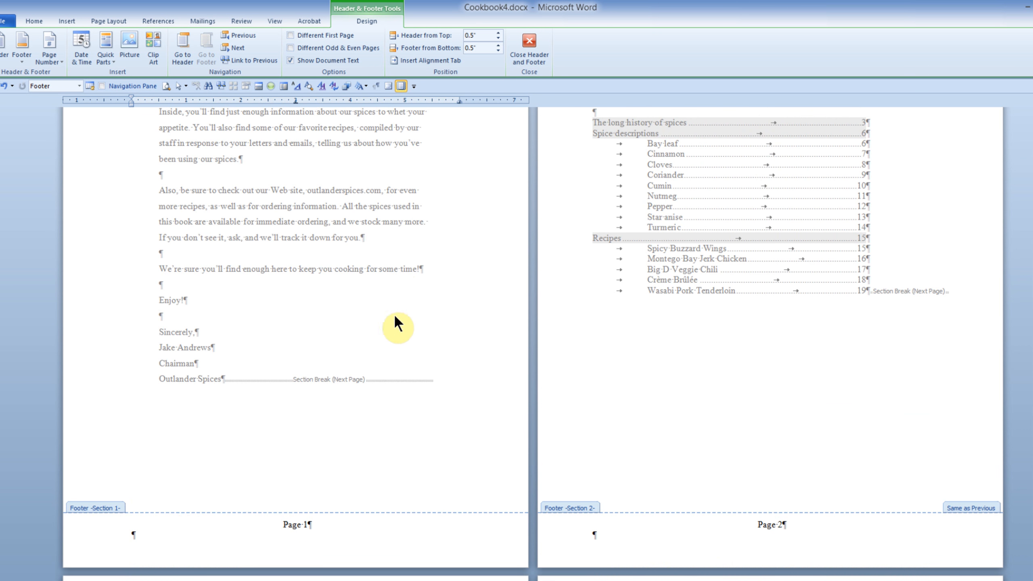
scroll(396, 318, "down", 2)
left_click_drag(796, 449, 714, 448)
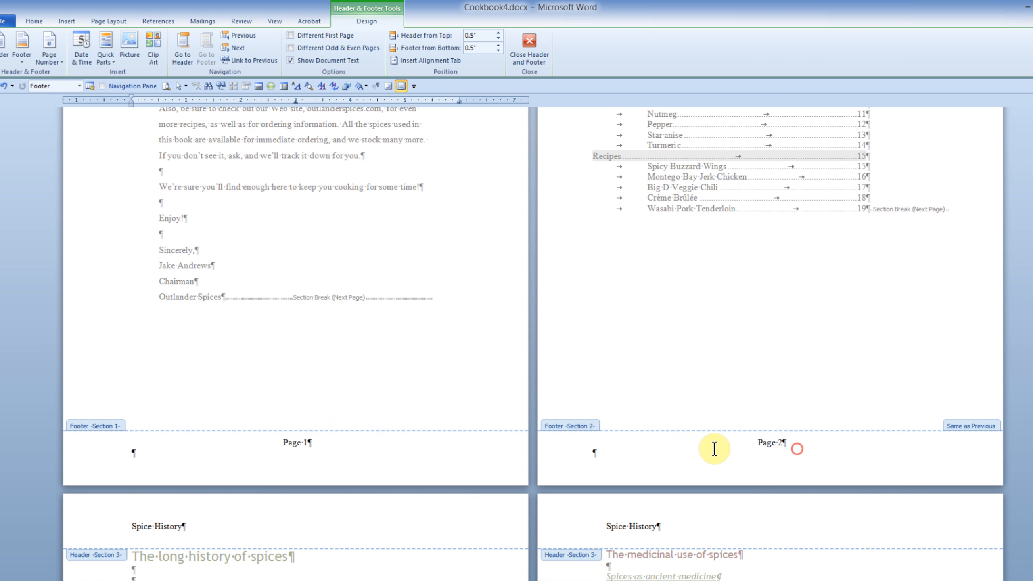
key("Delete")
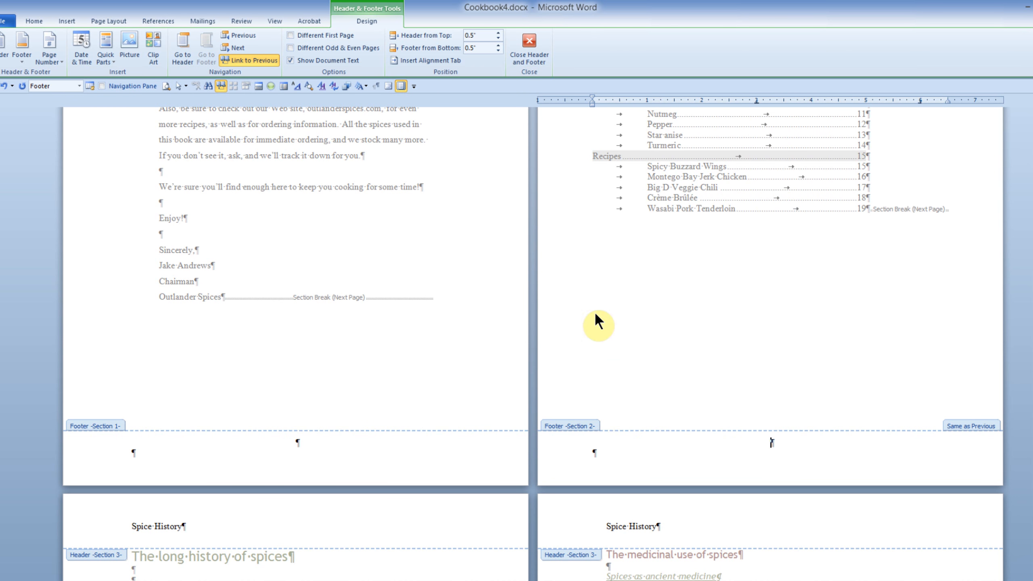
- Compare the footers of the first two pages with those of the Spice History pages, and leave footer editing
scroll(468, 222, "up", 4)
scroll(473, 228, "down", 9)
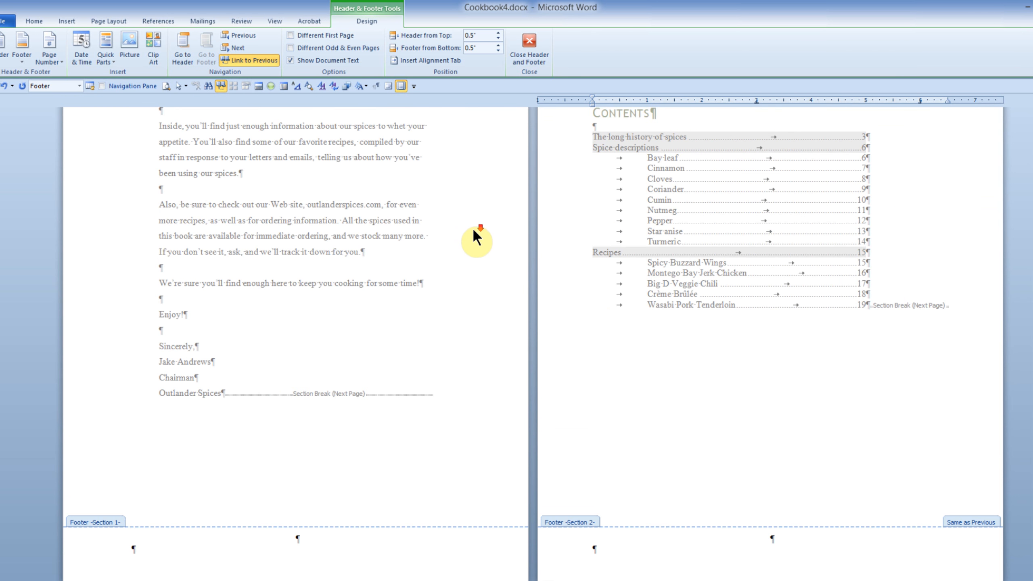
scroll(474, 235, "down", 10)
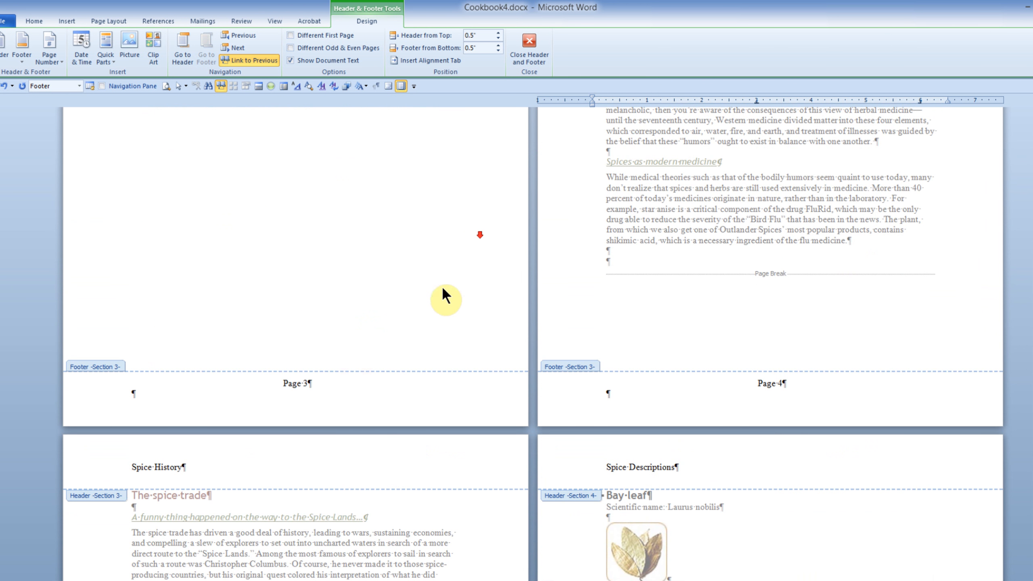
double_click(662, 198)
scroll(612, 251, "down", 18)
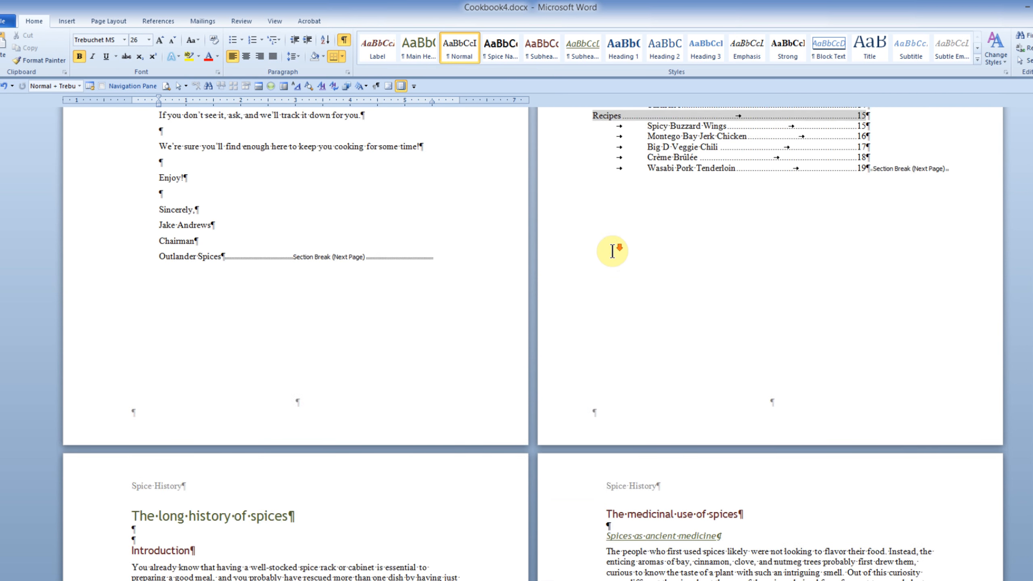
scroll(615, 264, "up", 18)
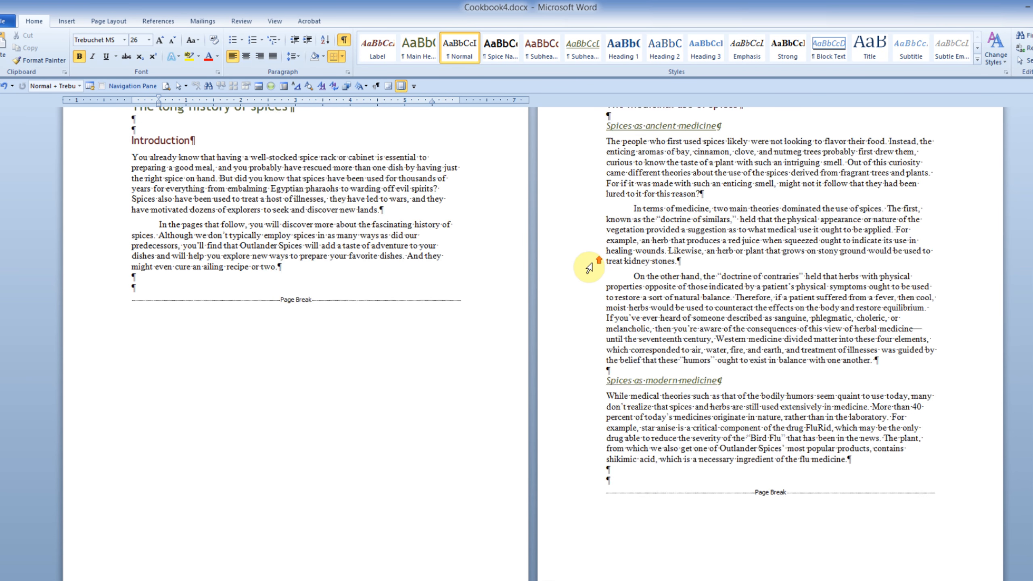